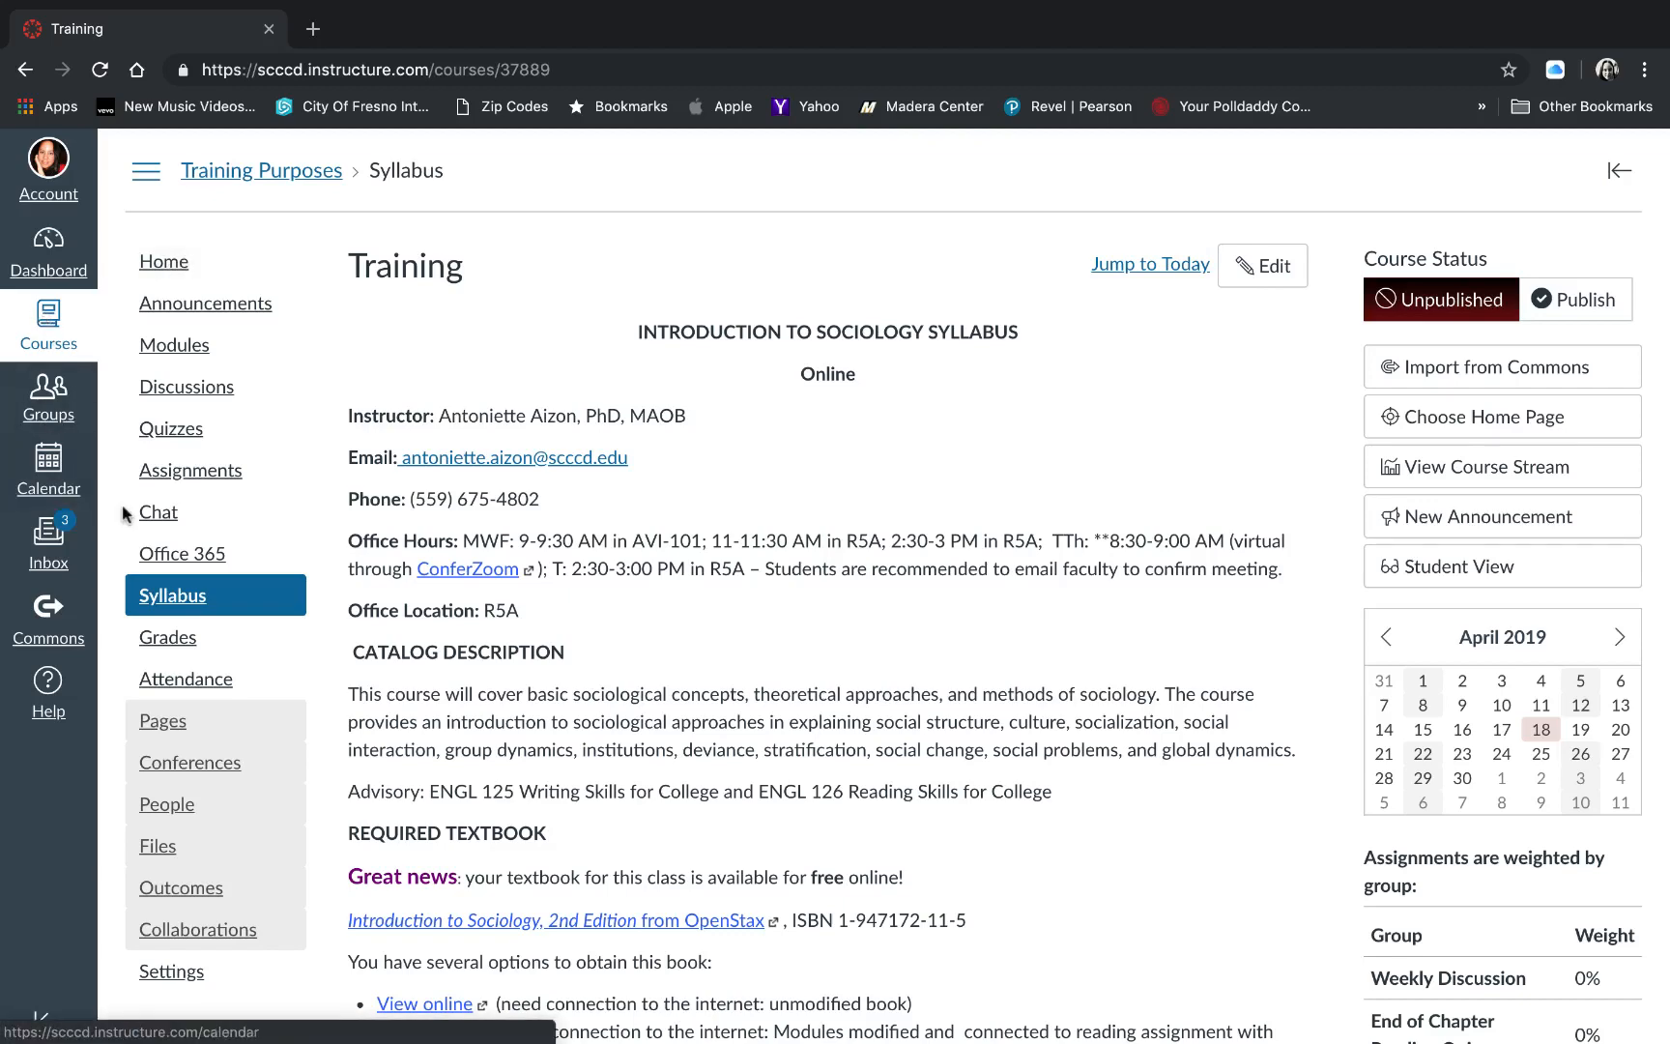
- Open the Essay 1 assignment from the course's assignment list for editing
left_click(188, 470)
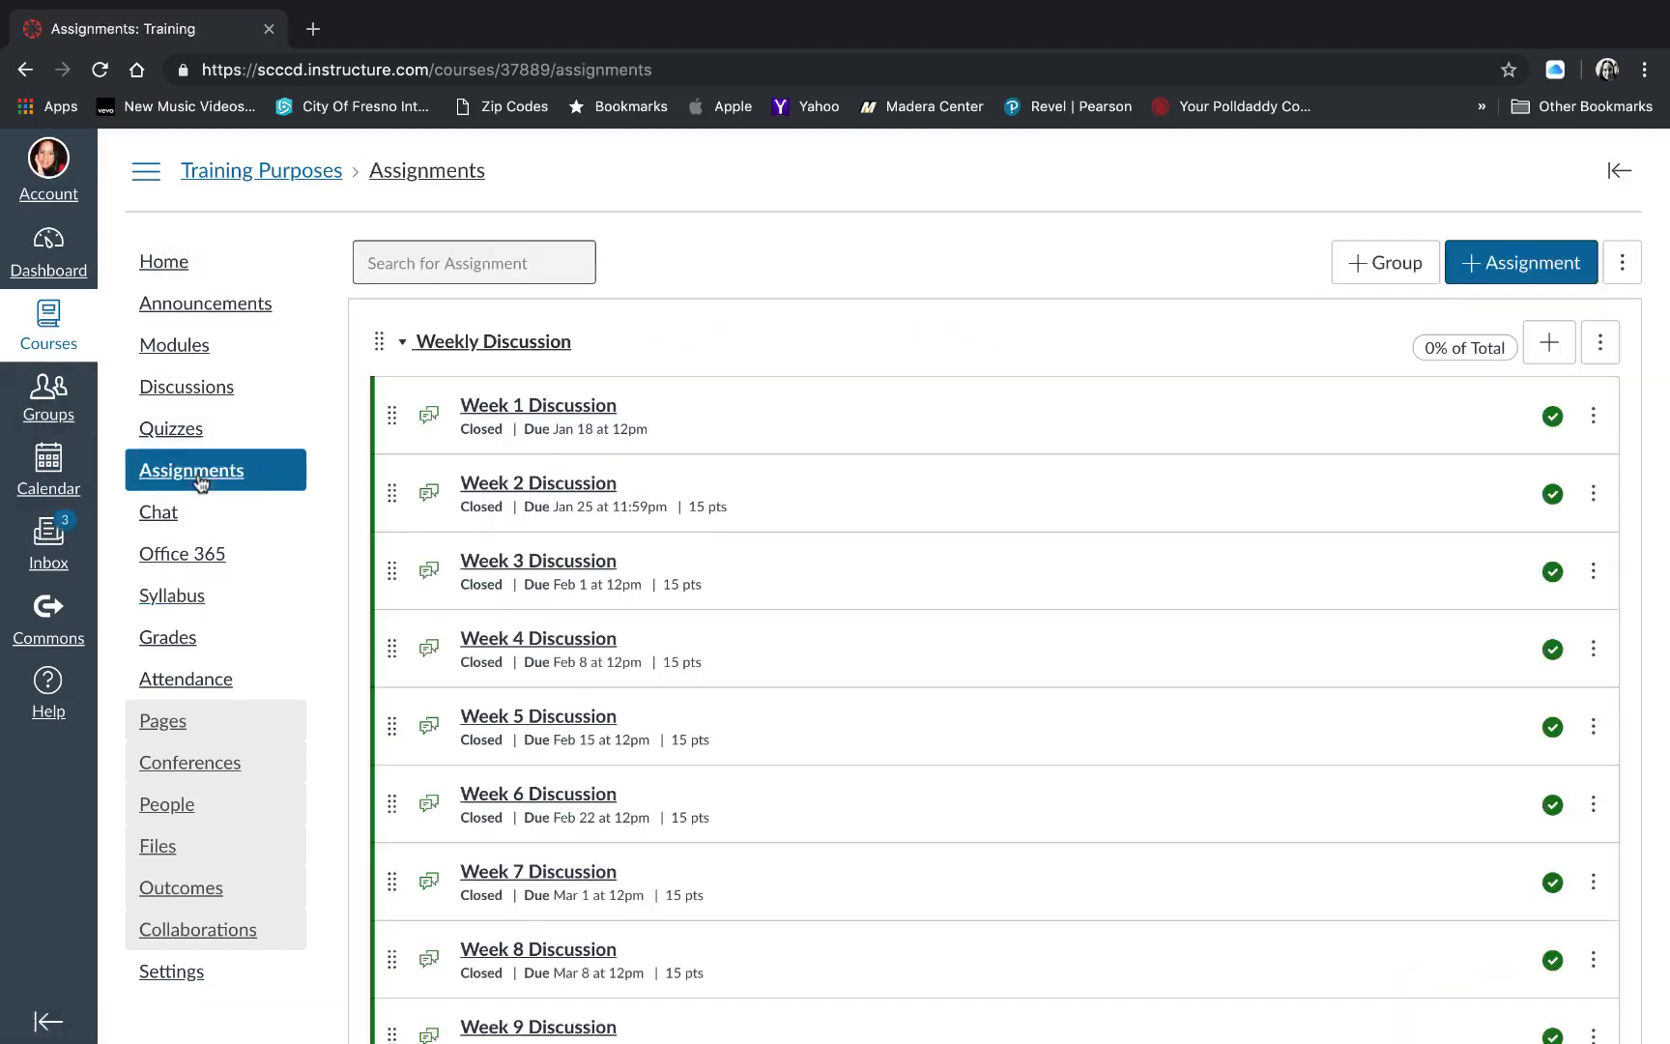
scroll(692, 529, "down", 5)
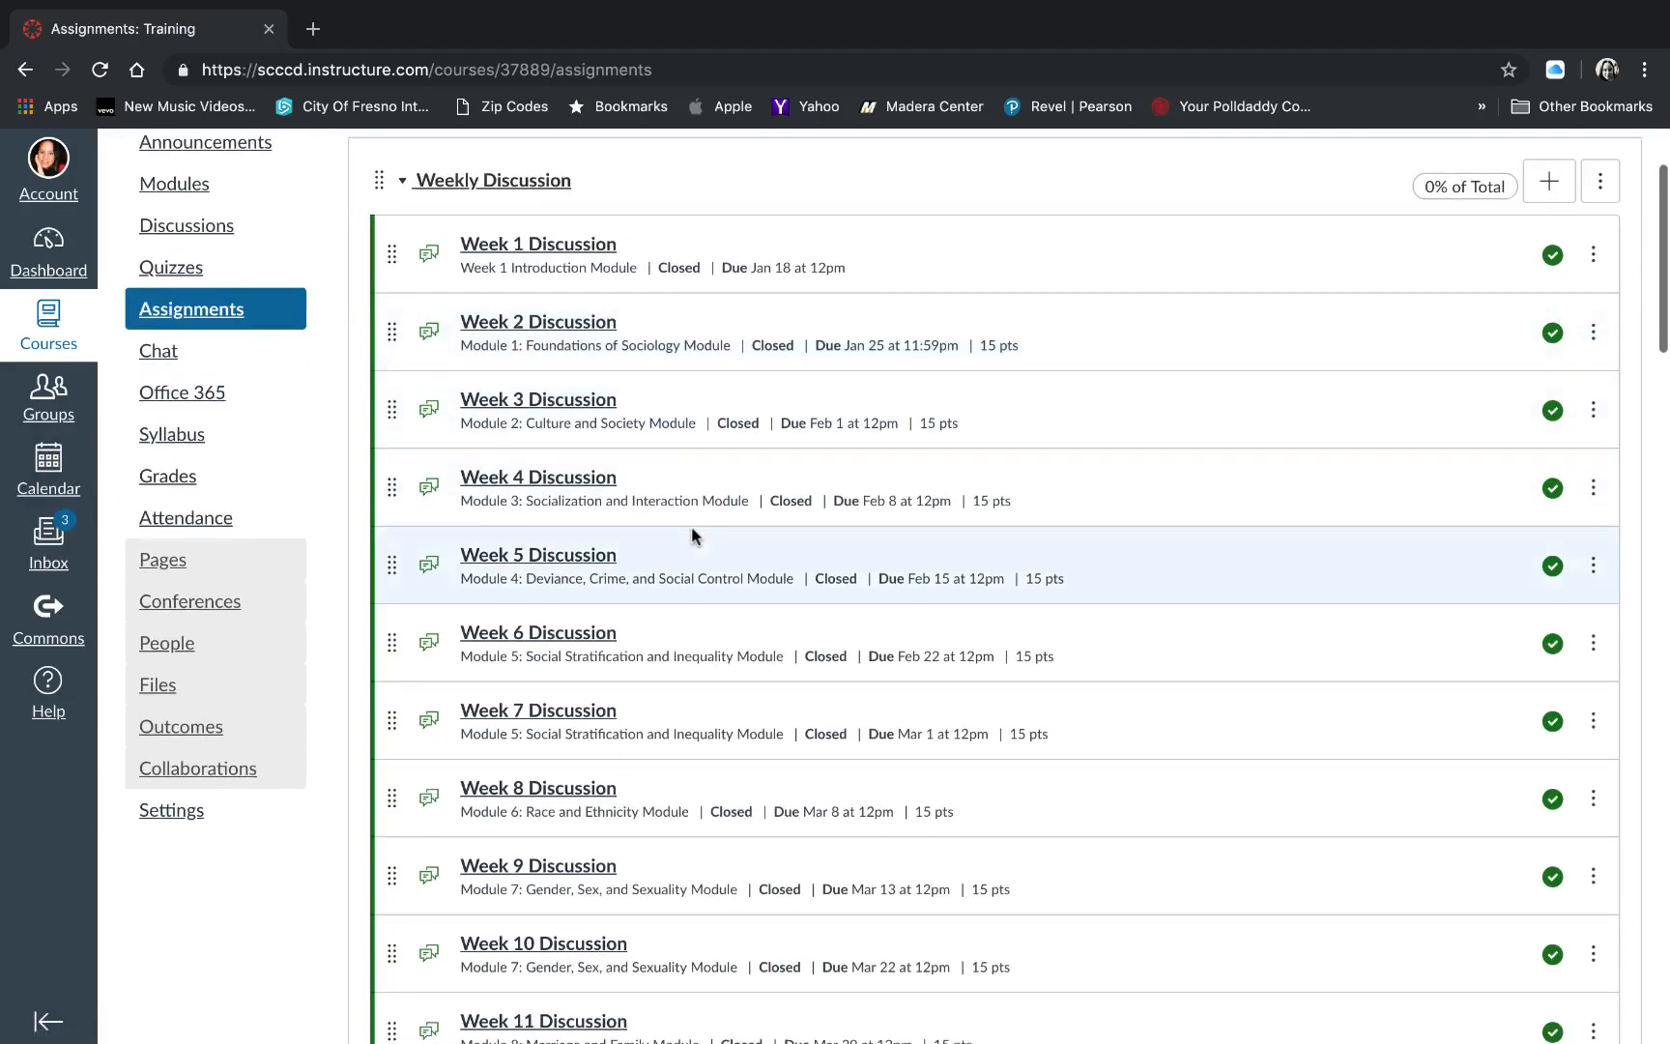
scroll(692, 537, "down", 13)
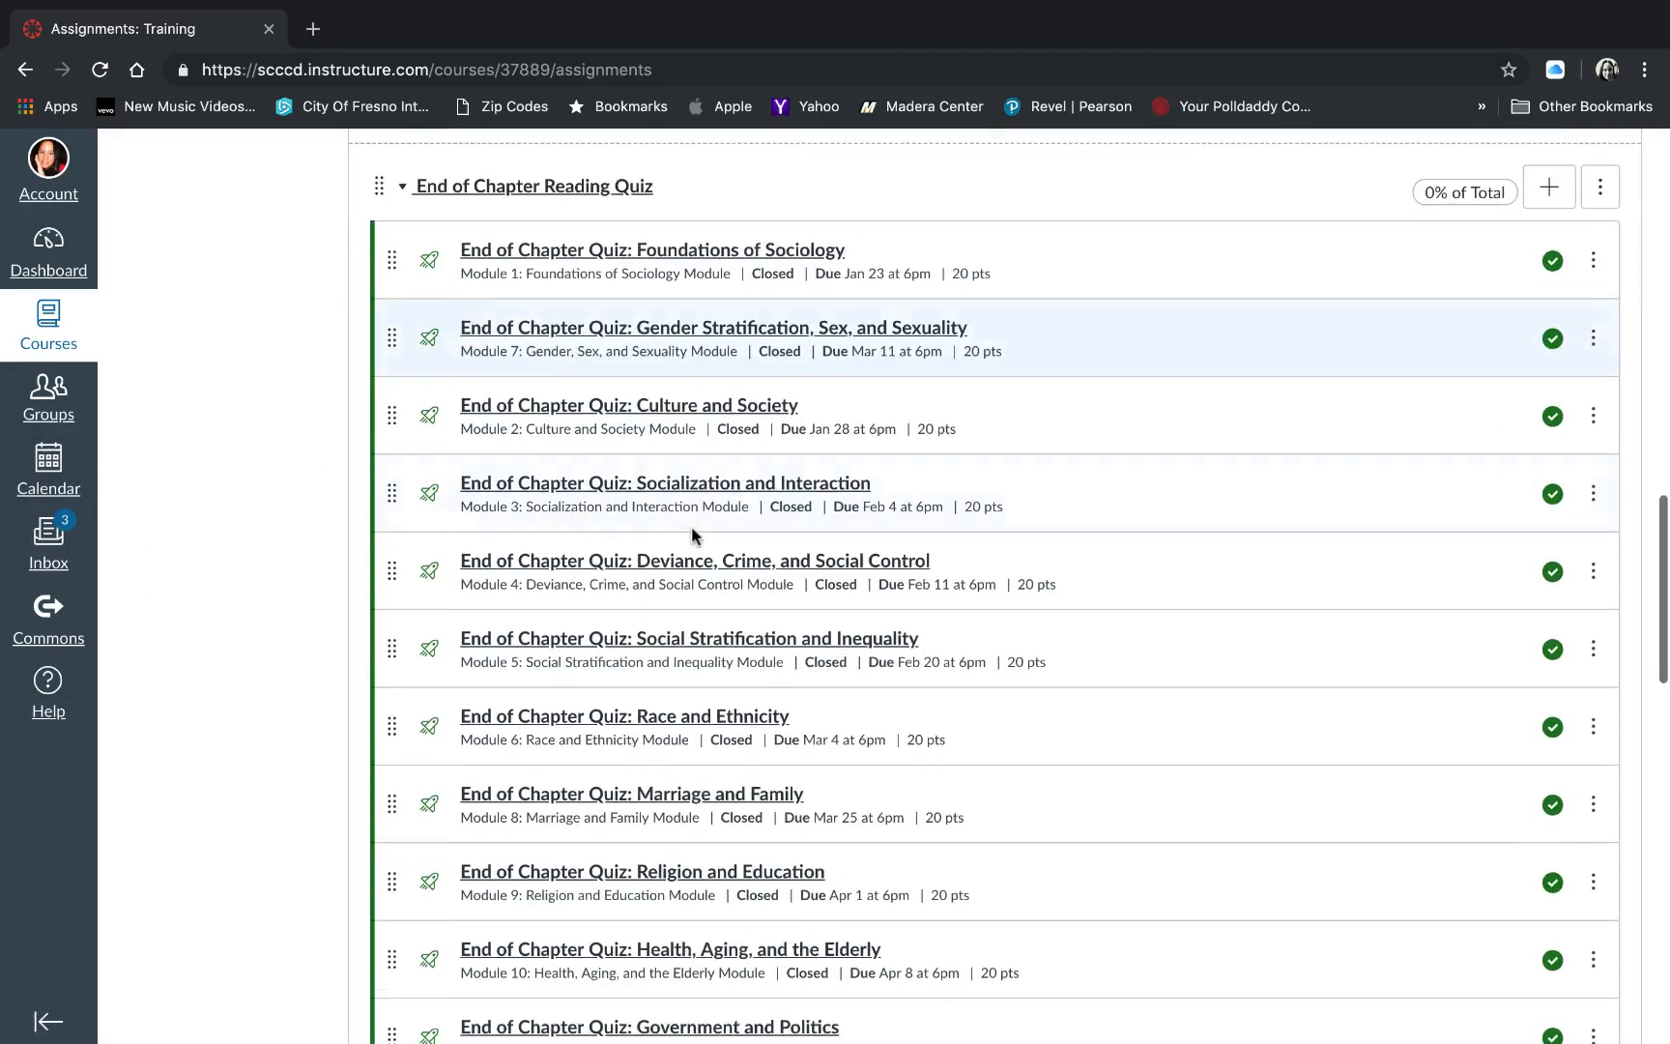
scroll(692, 537, "down", 11)
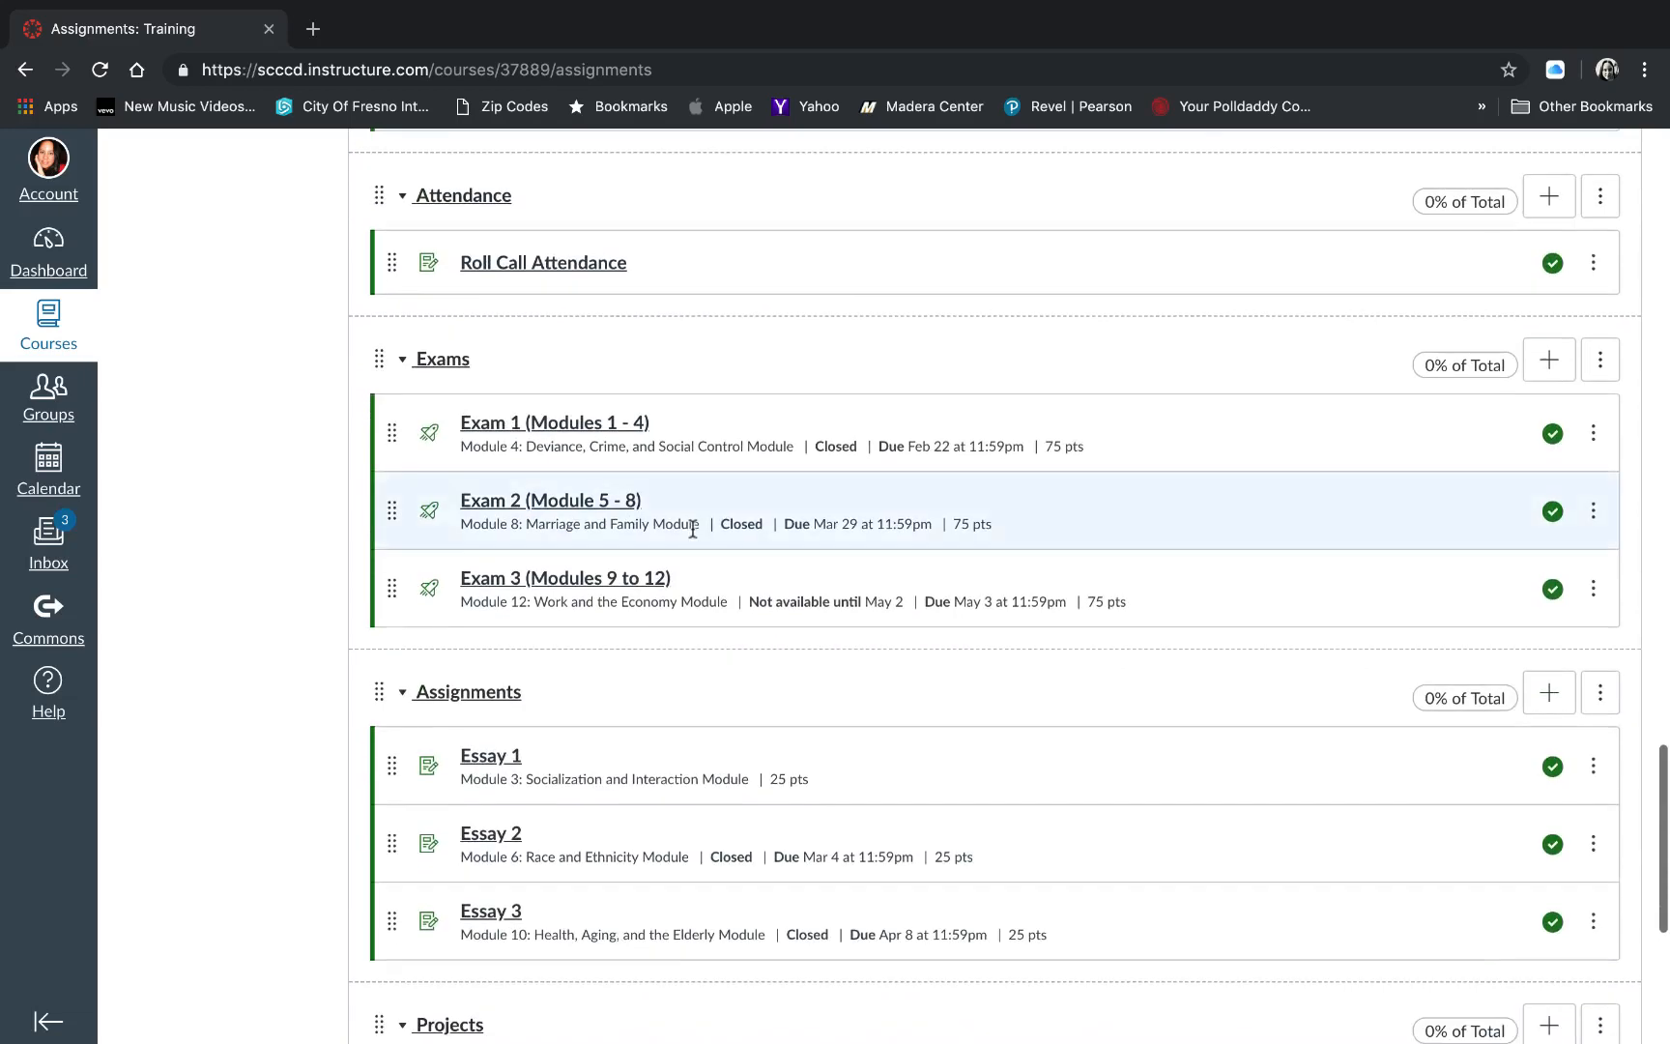
scroll(692, 530, "down", 3)
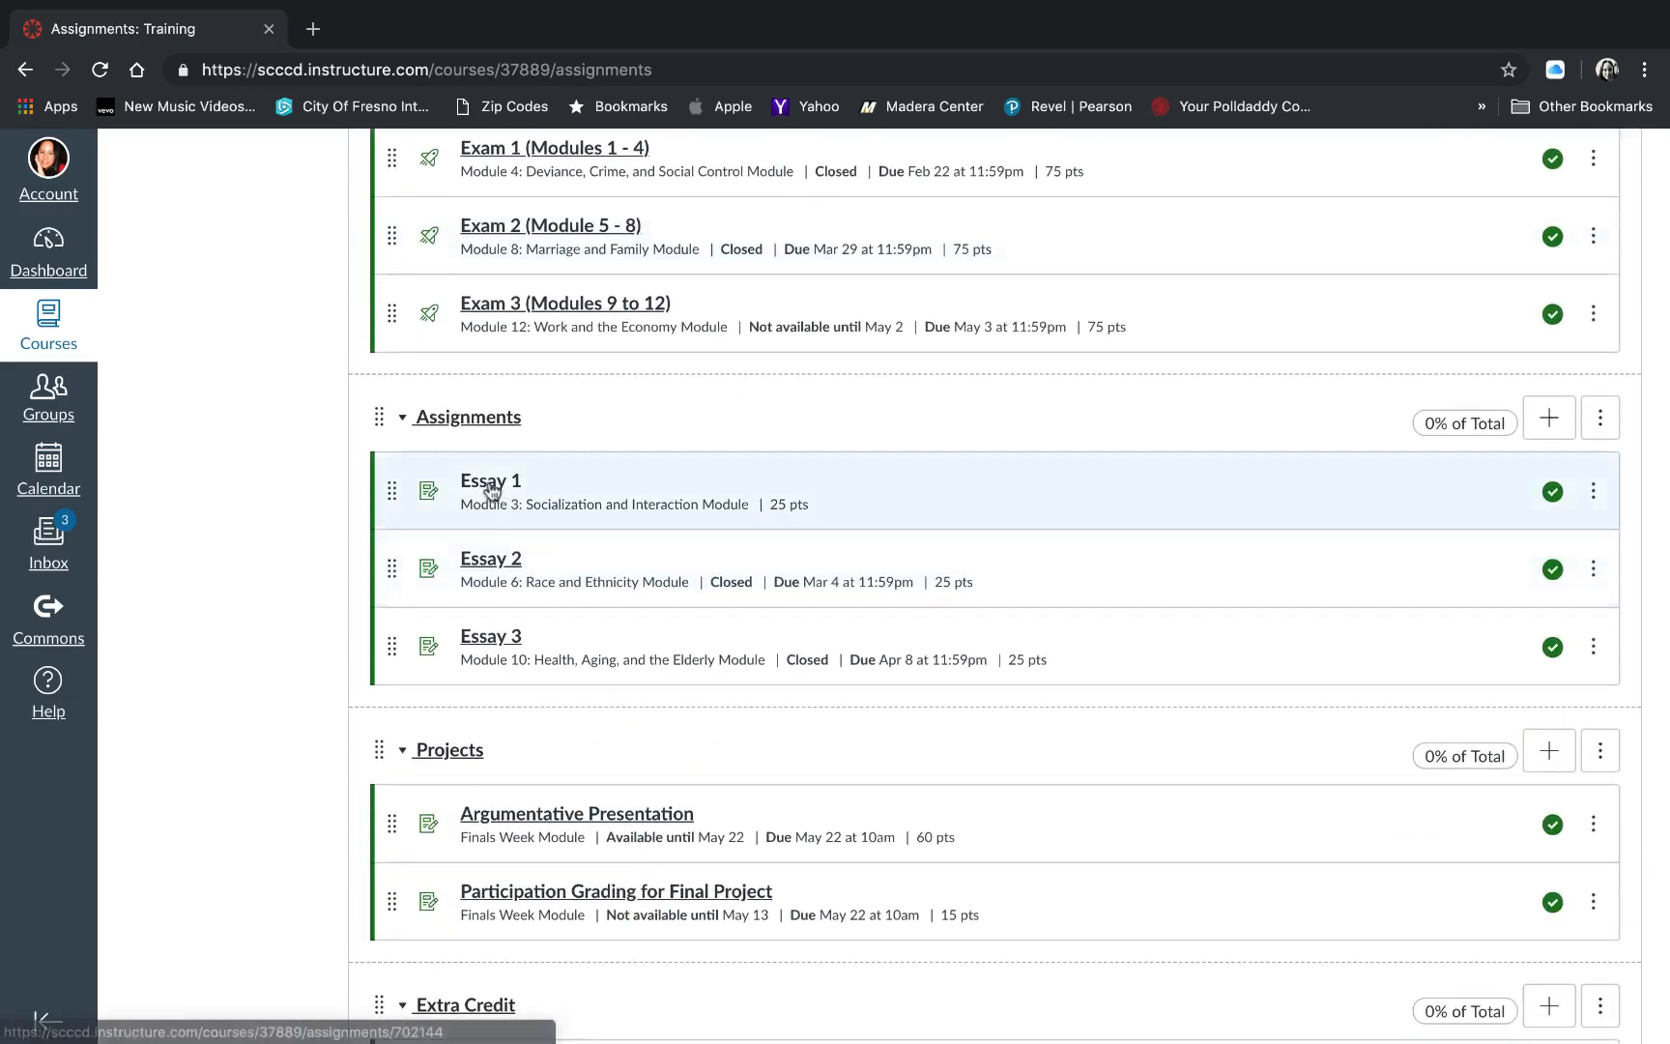
left_click(492, 491)
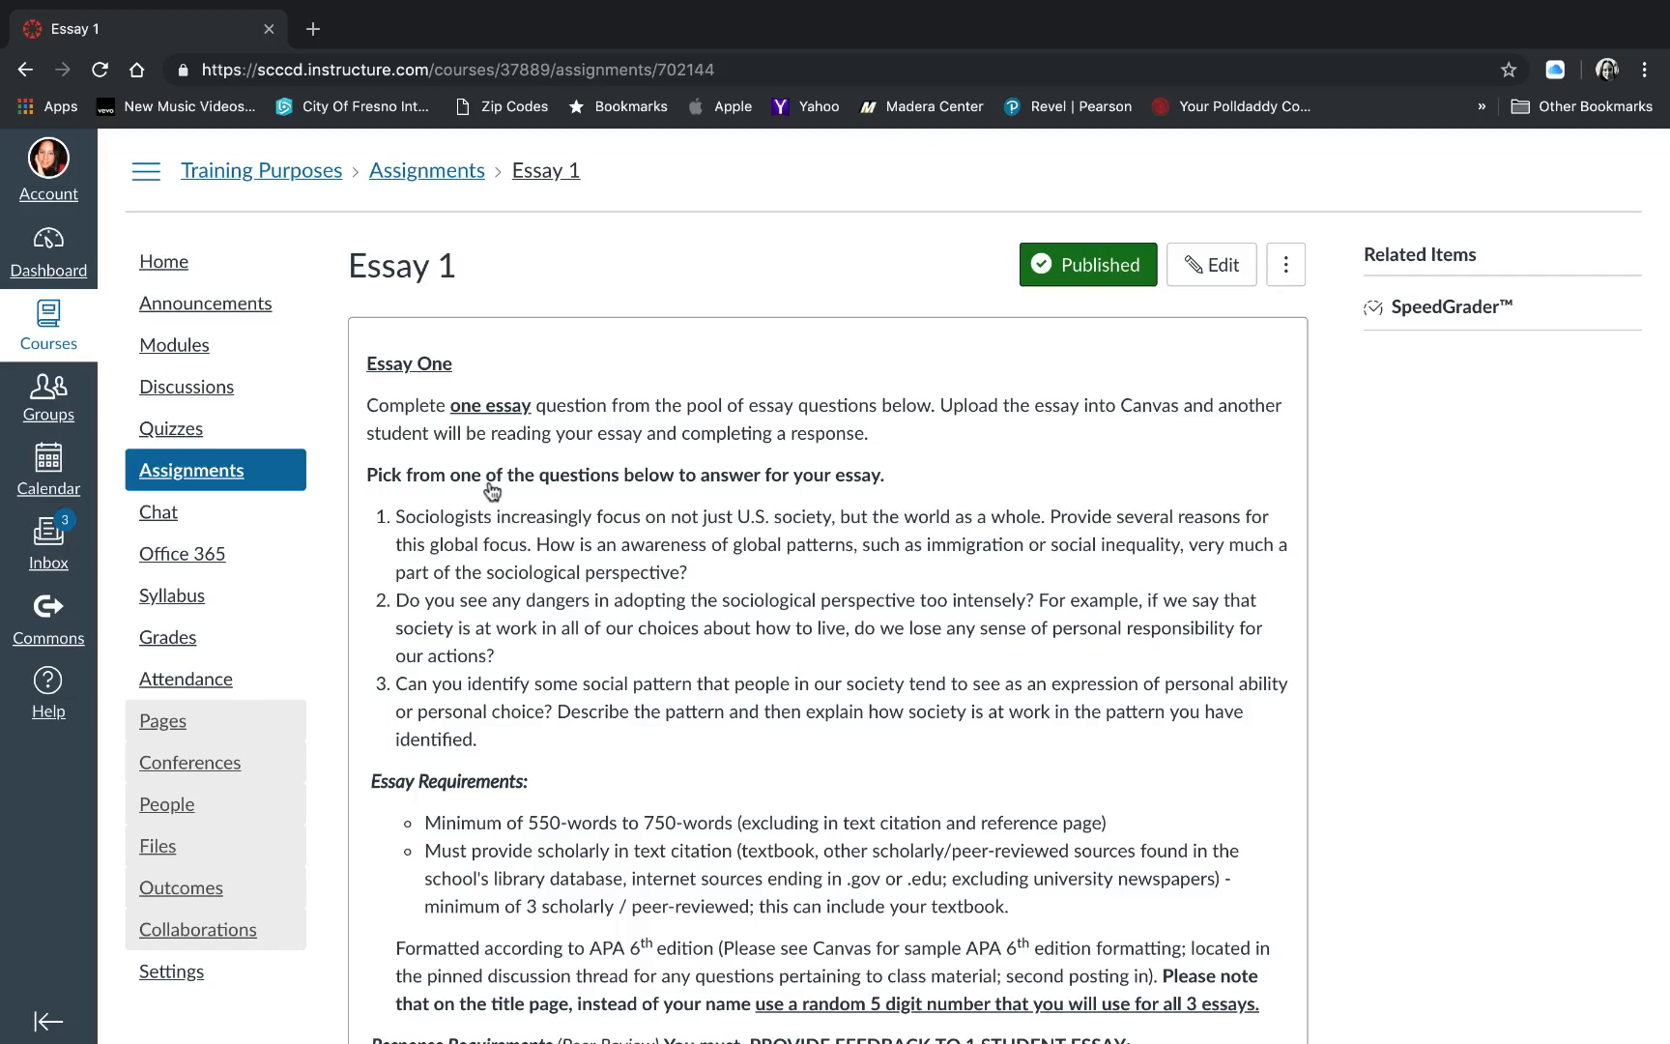
left_click(1199, 277)
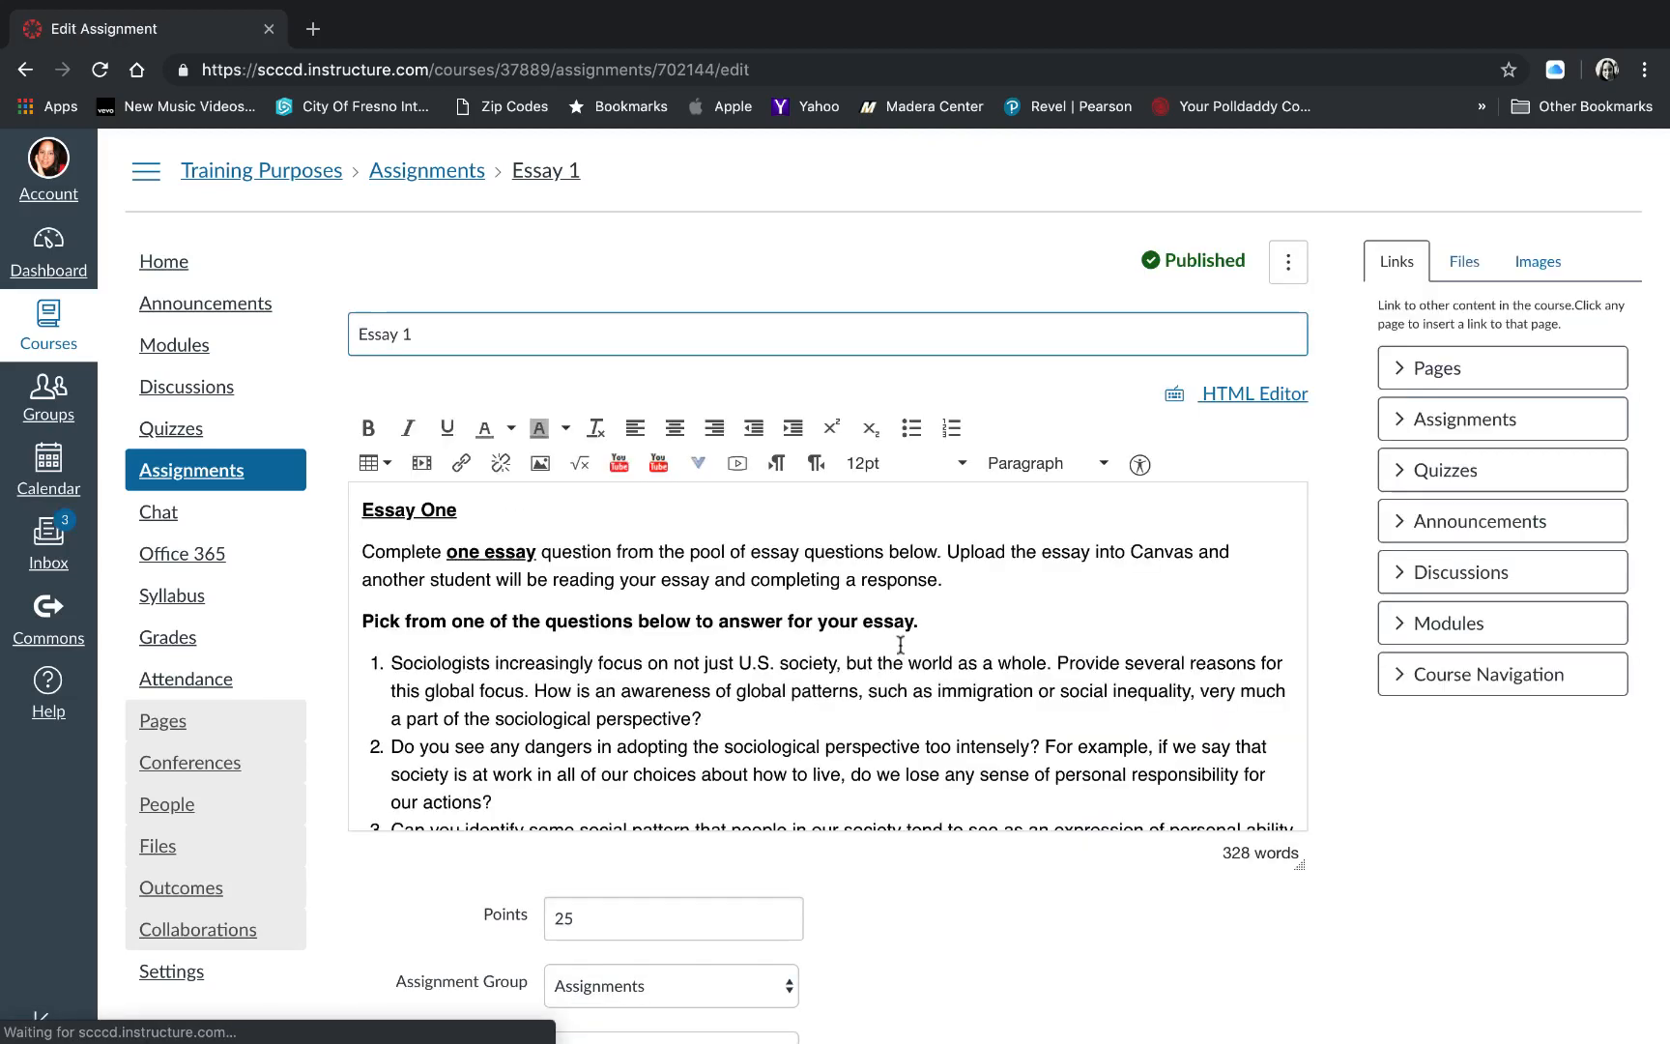
- Add a bullet under Response Requirements: "Feedback on grammar, flow, spelling will not be counted towards the feedback - feedback must be related to the content of the paper."
left_click_drag(1300, 864, 1323, 1042)
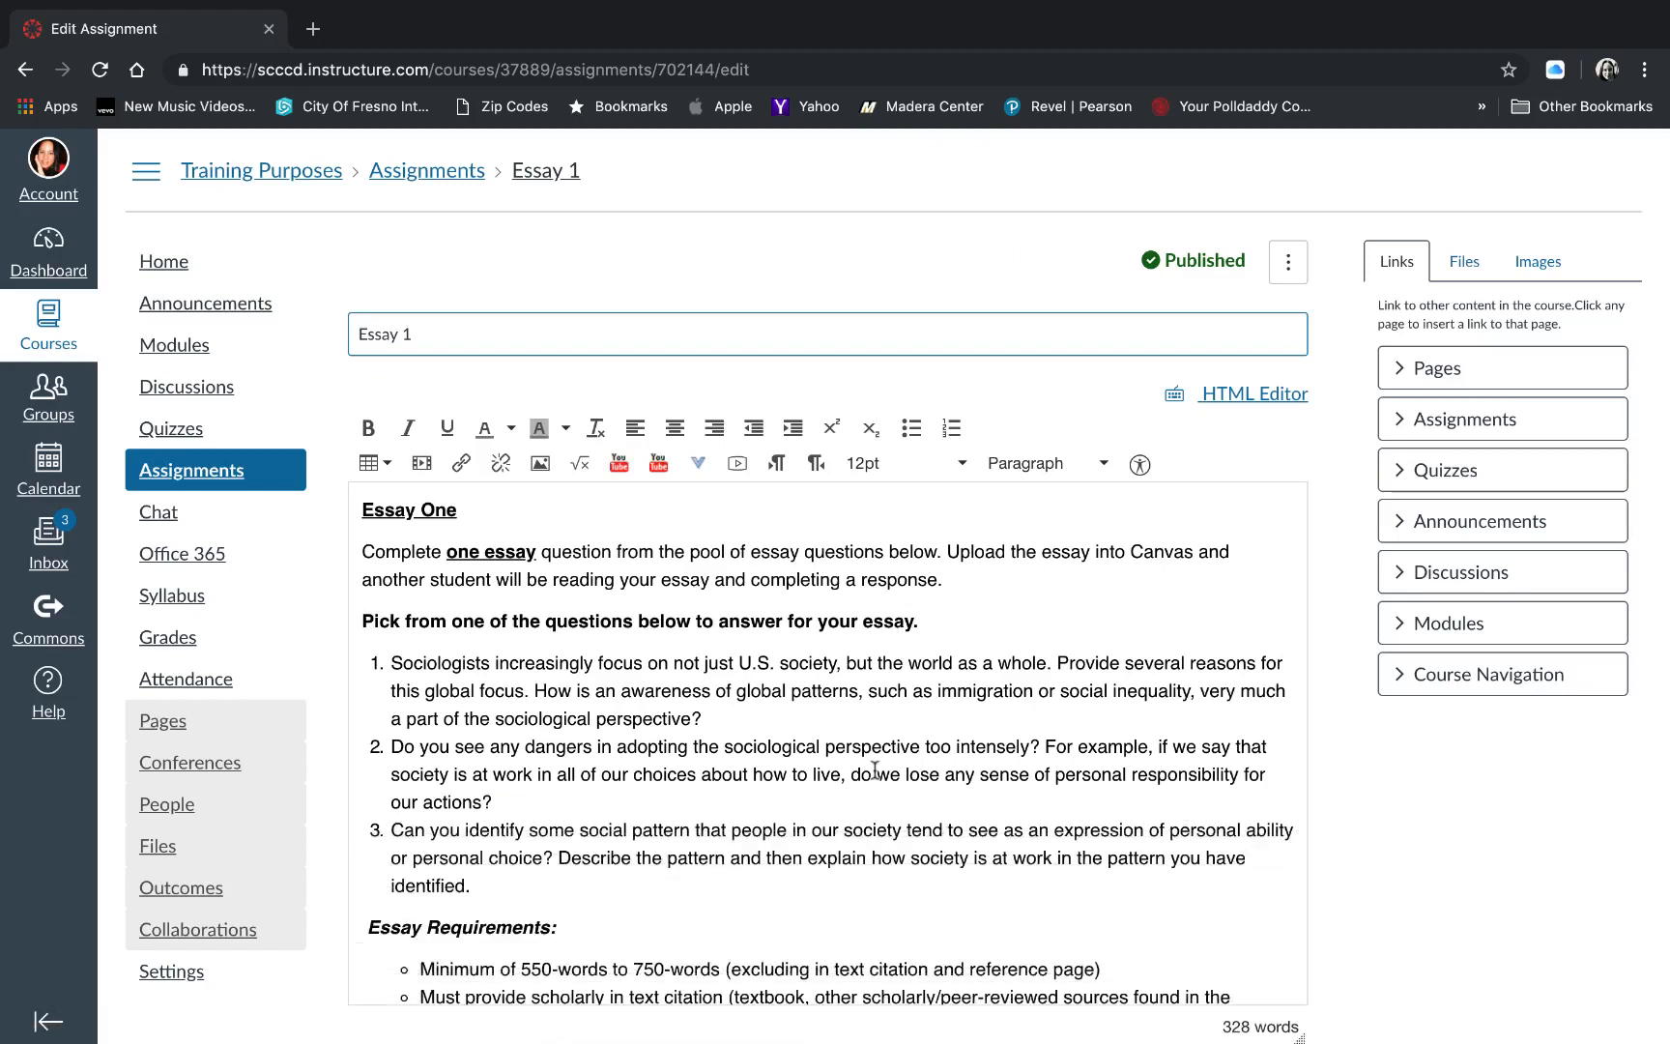
scroll(875, 770, "down", 5)
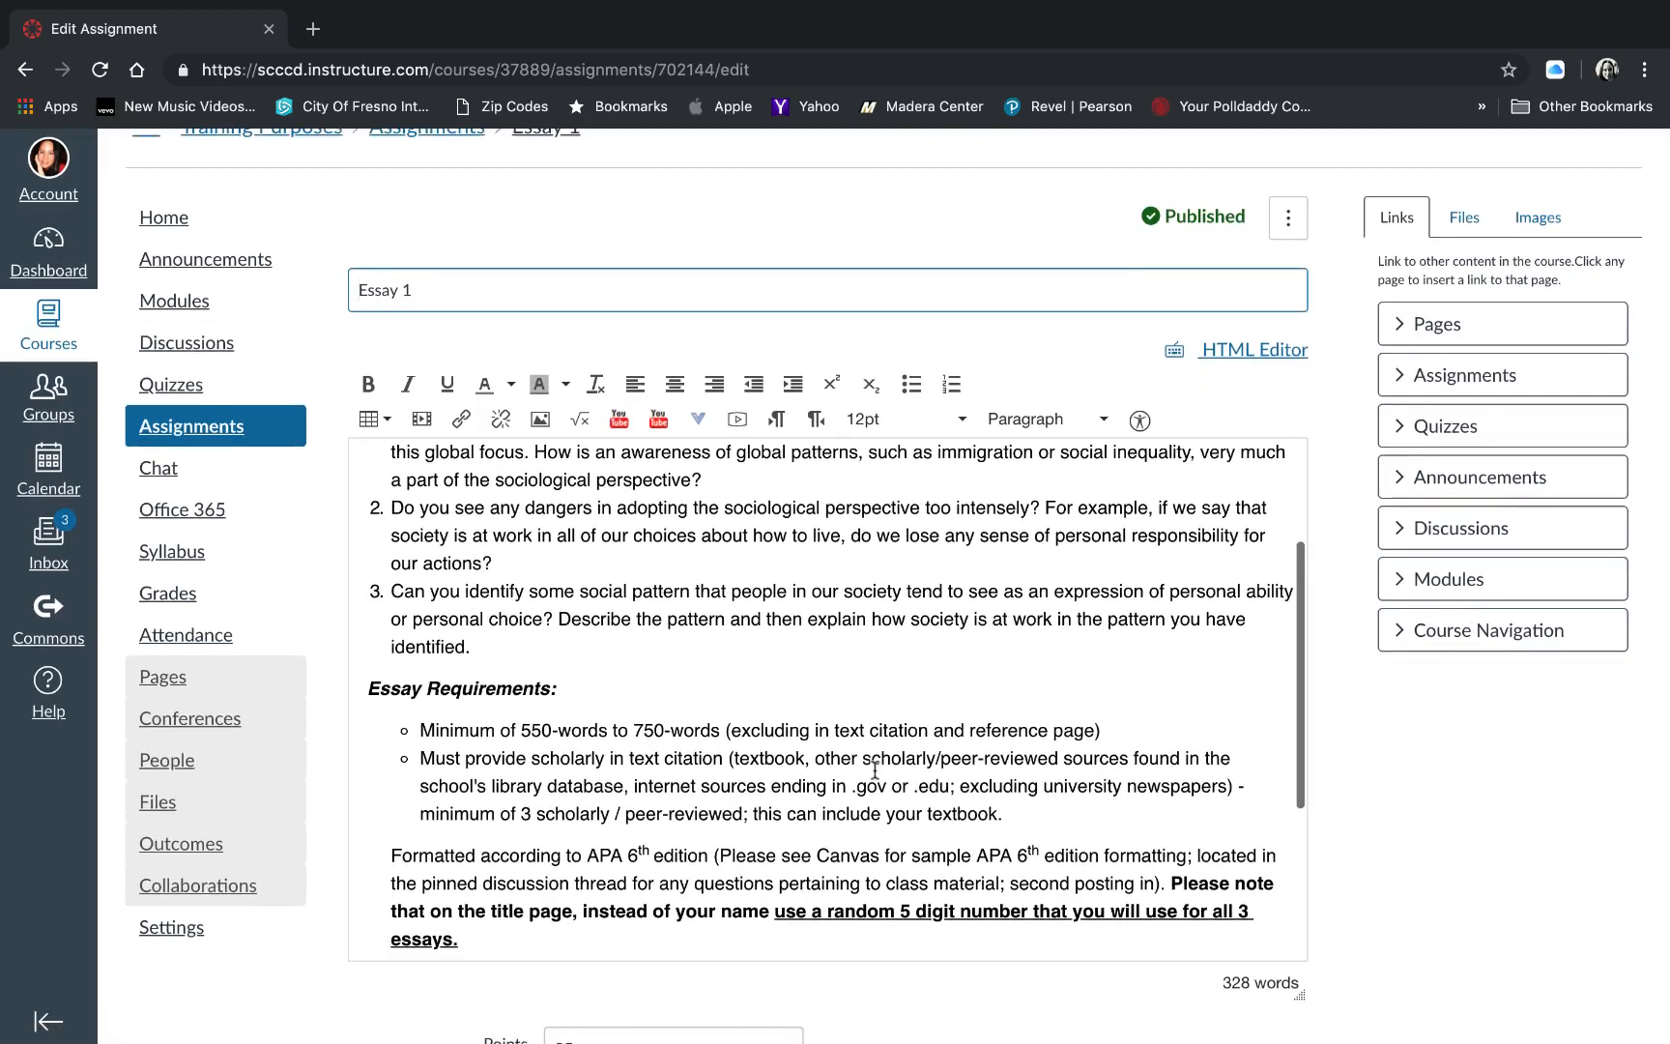
scroll(875, 770, "down", 4)
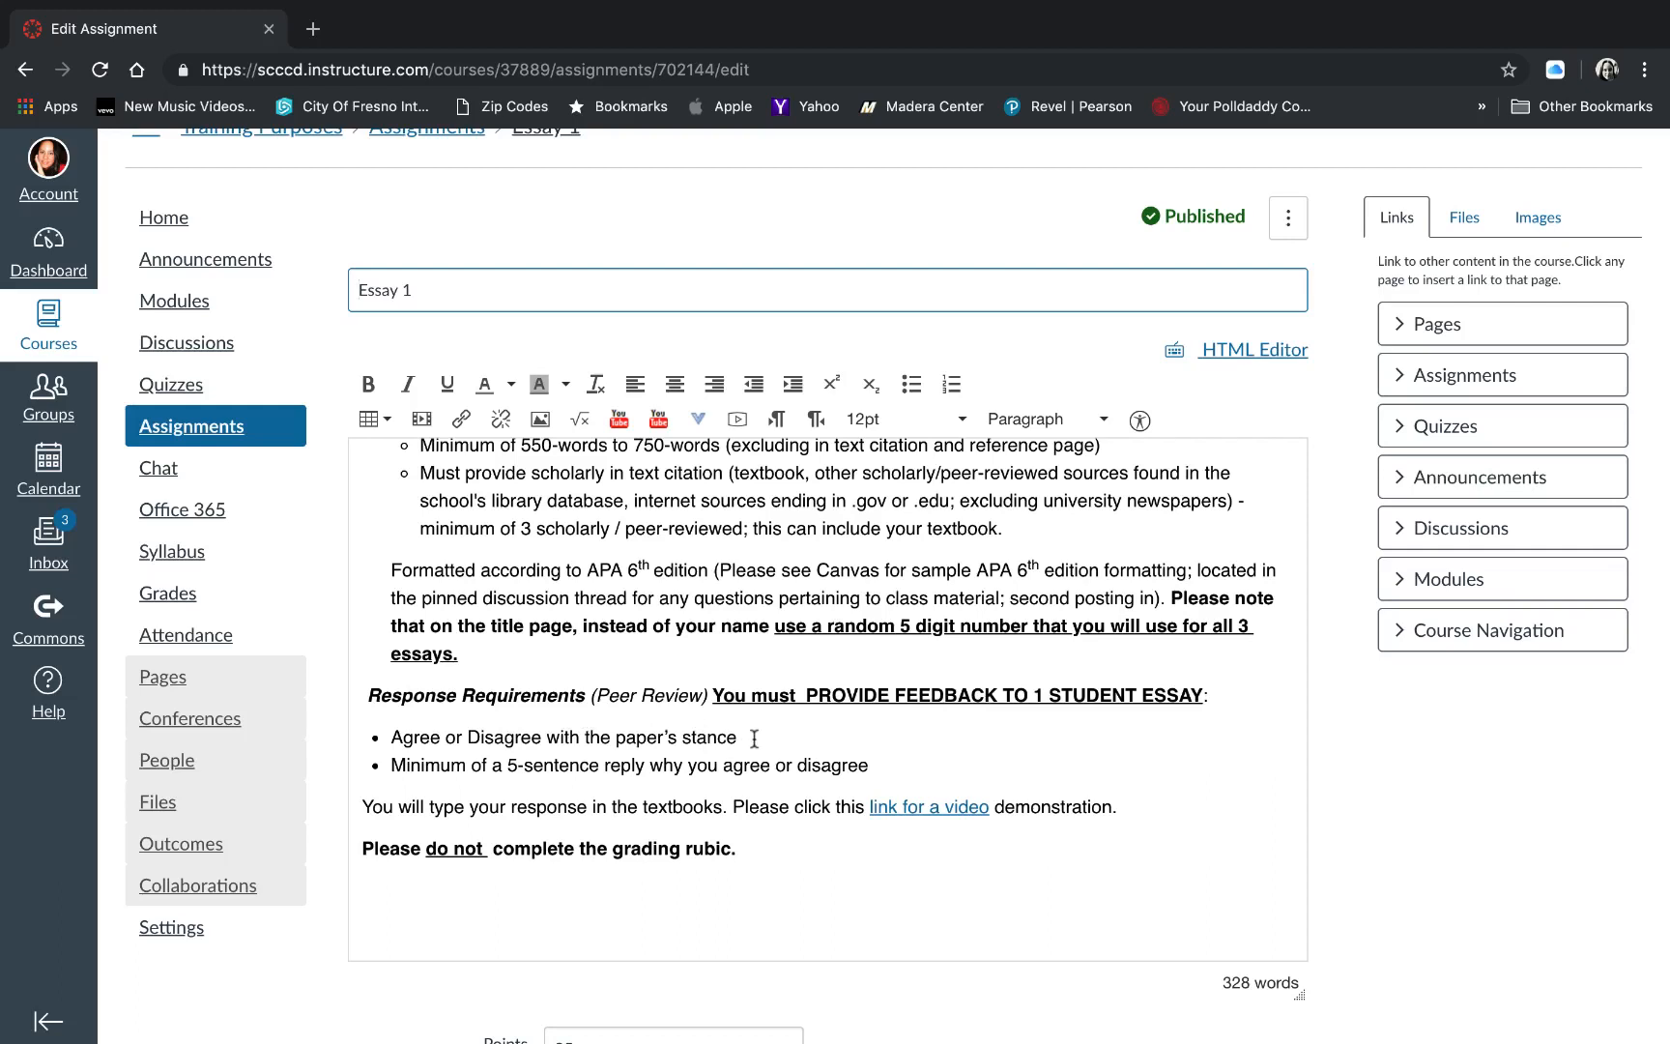
left_click(872, 766)
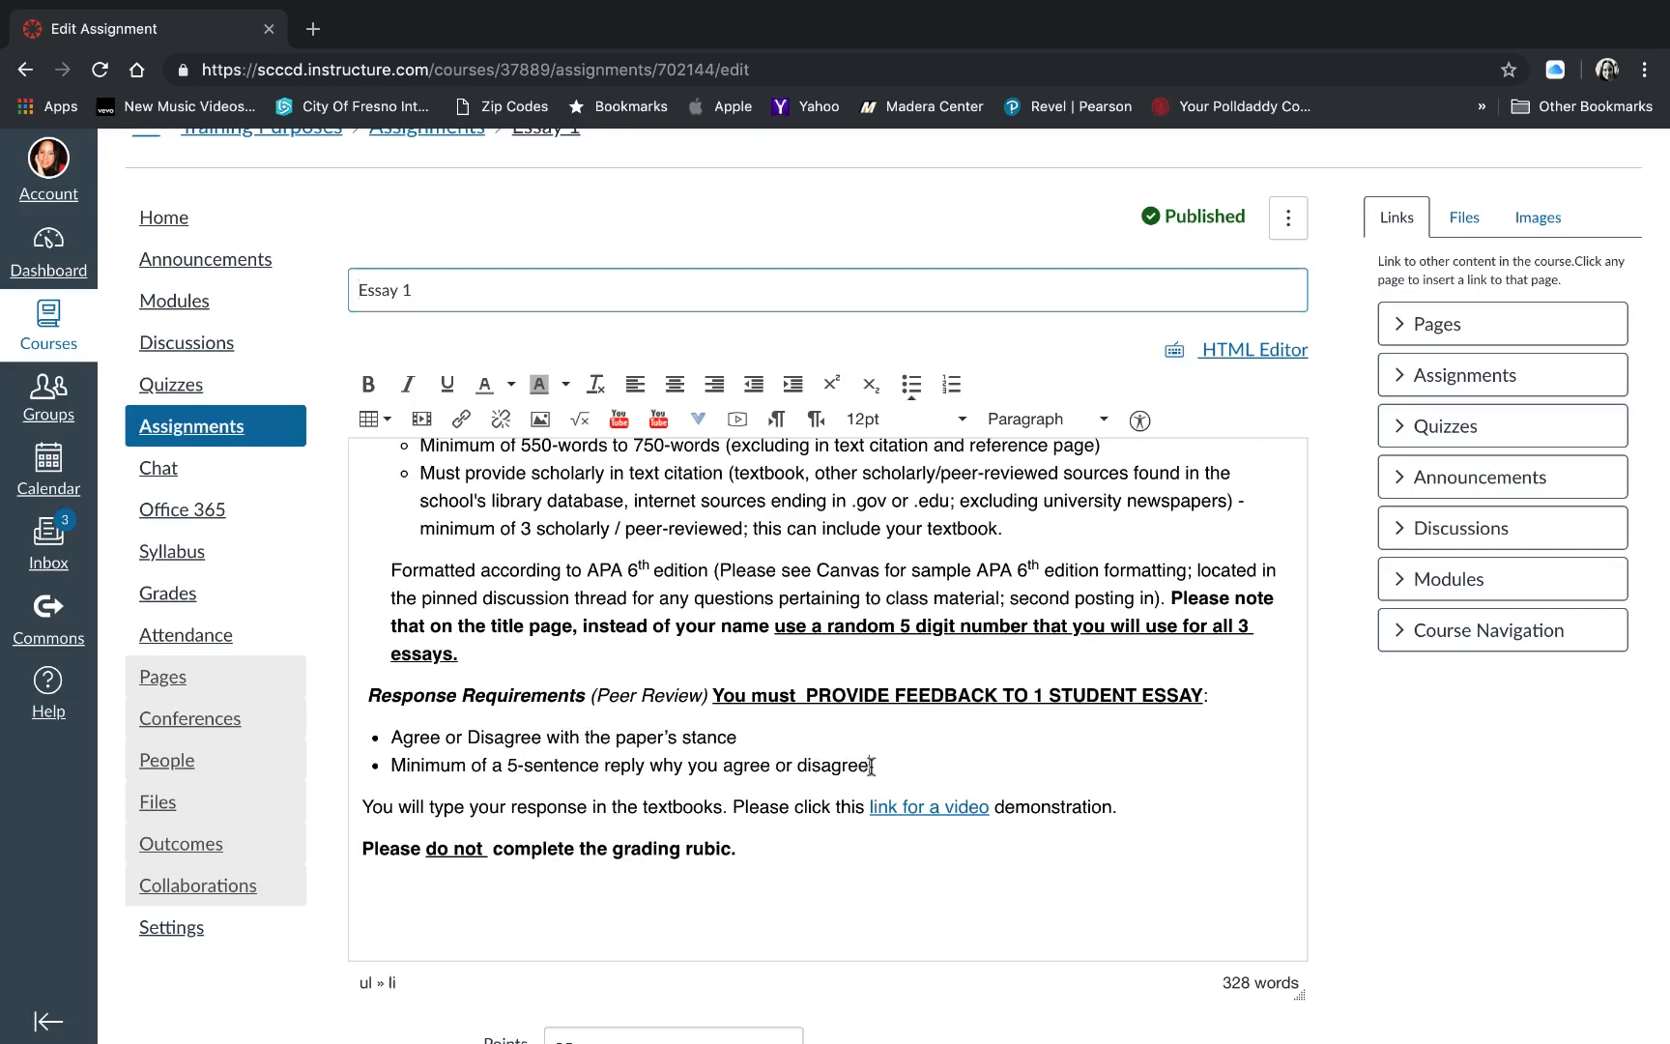
key("Return")
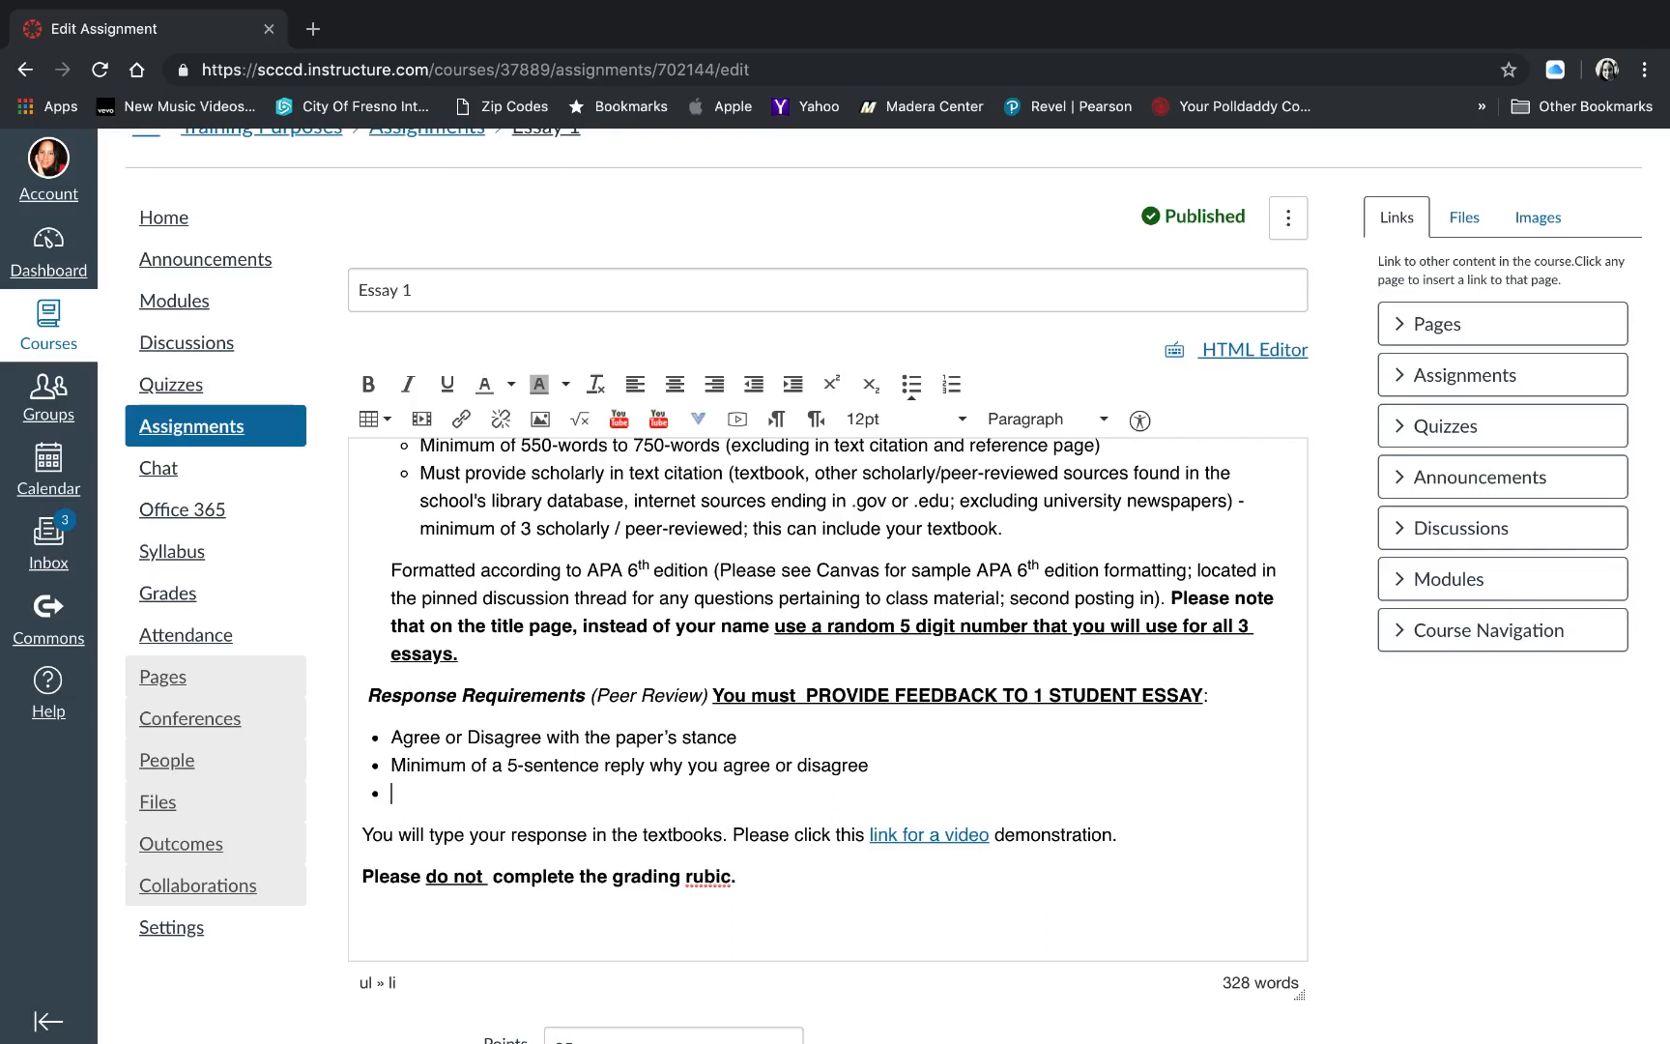
type("Feedback on grammar, flow, spelling will not be counted towards the feedback - feedback must be related to the content of the paper.")
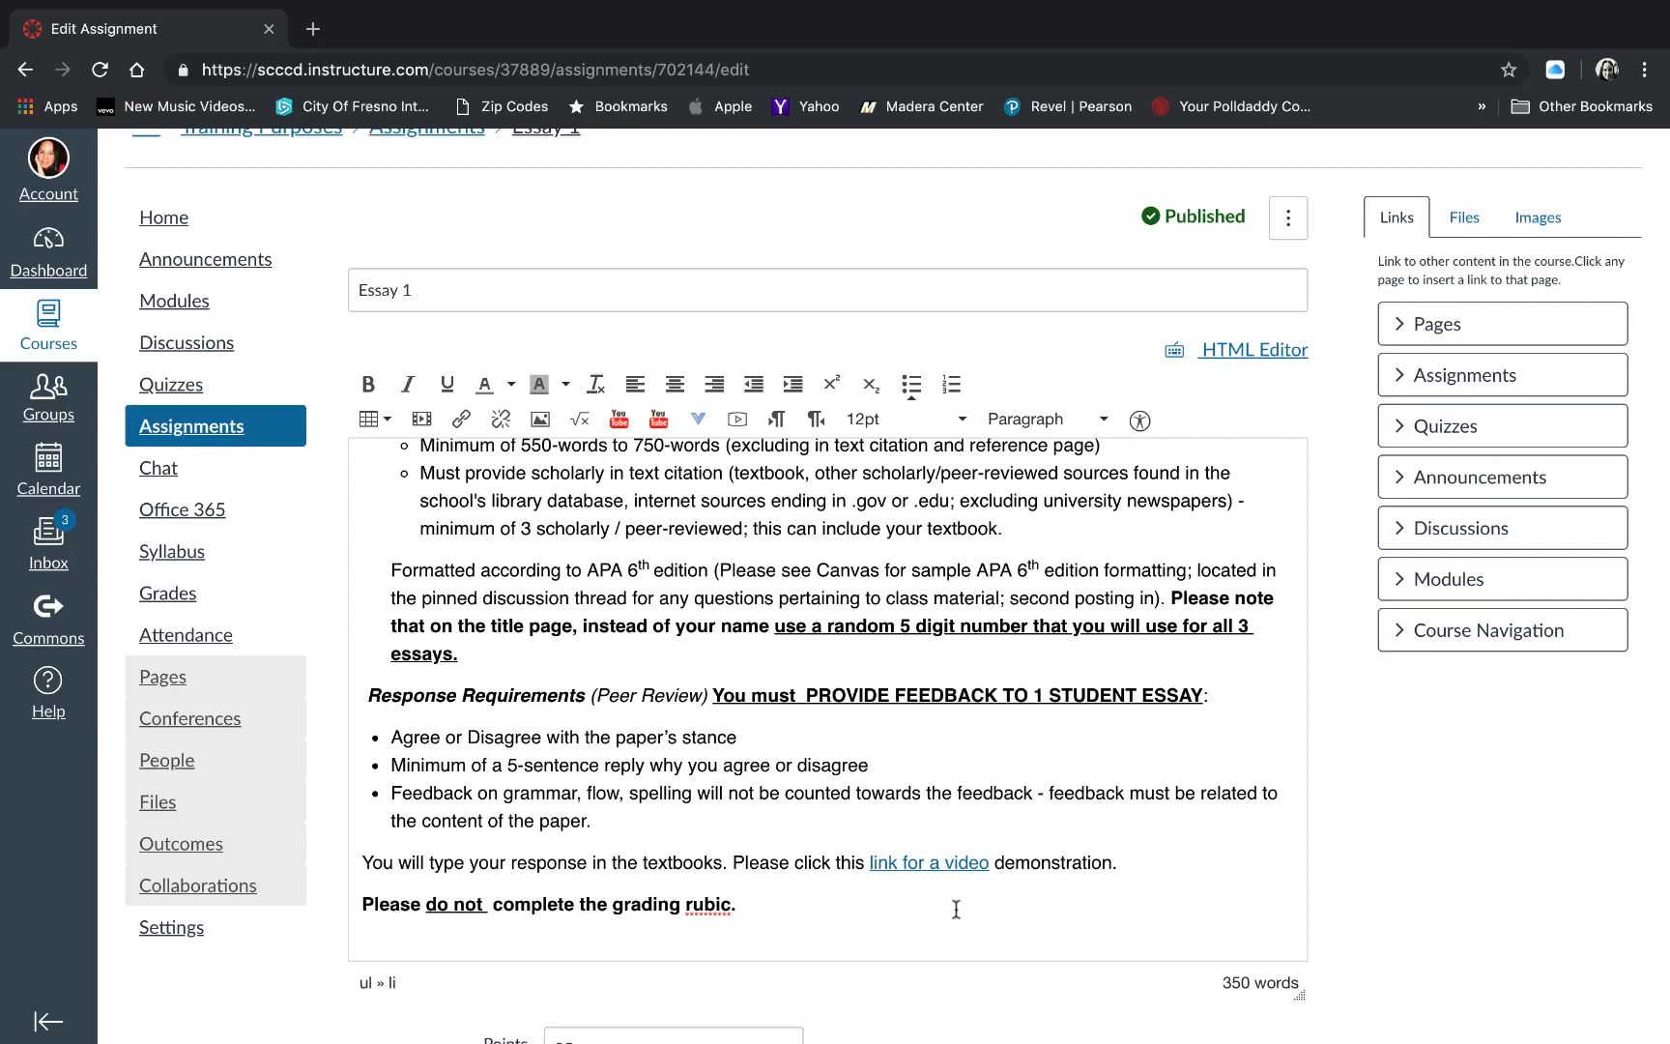
- Save the edited Essay 1 assignment and review its grading rubric
scroll(955, 913, "down", 2)
scroll(956, 916, "down", 5)
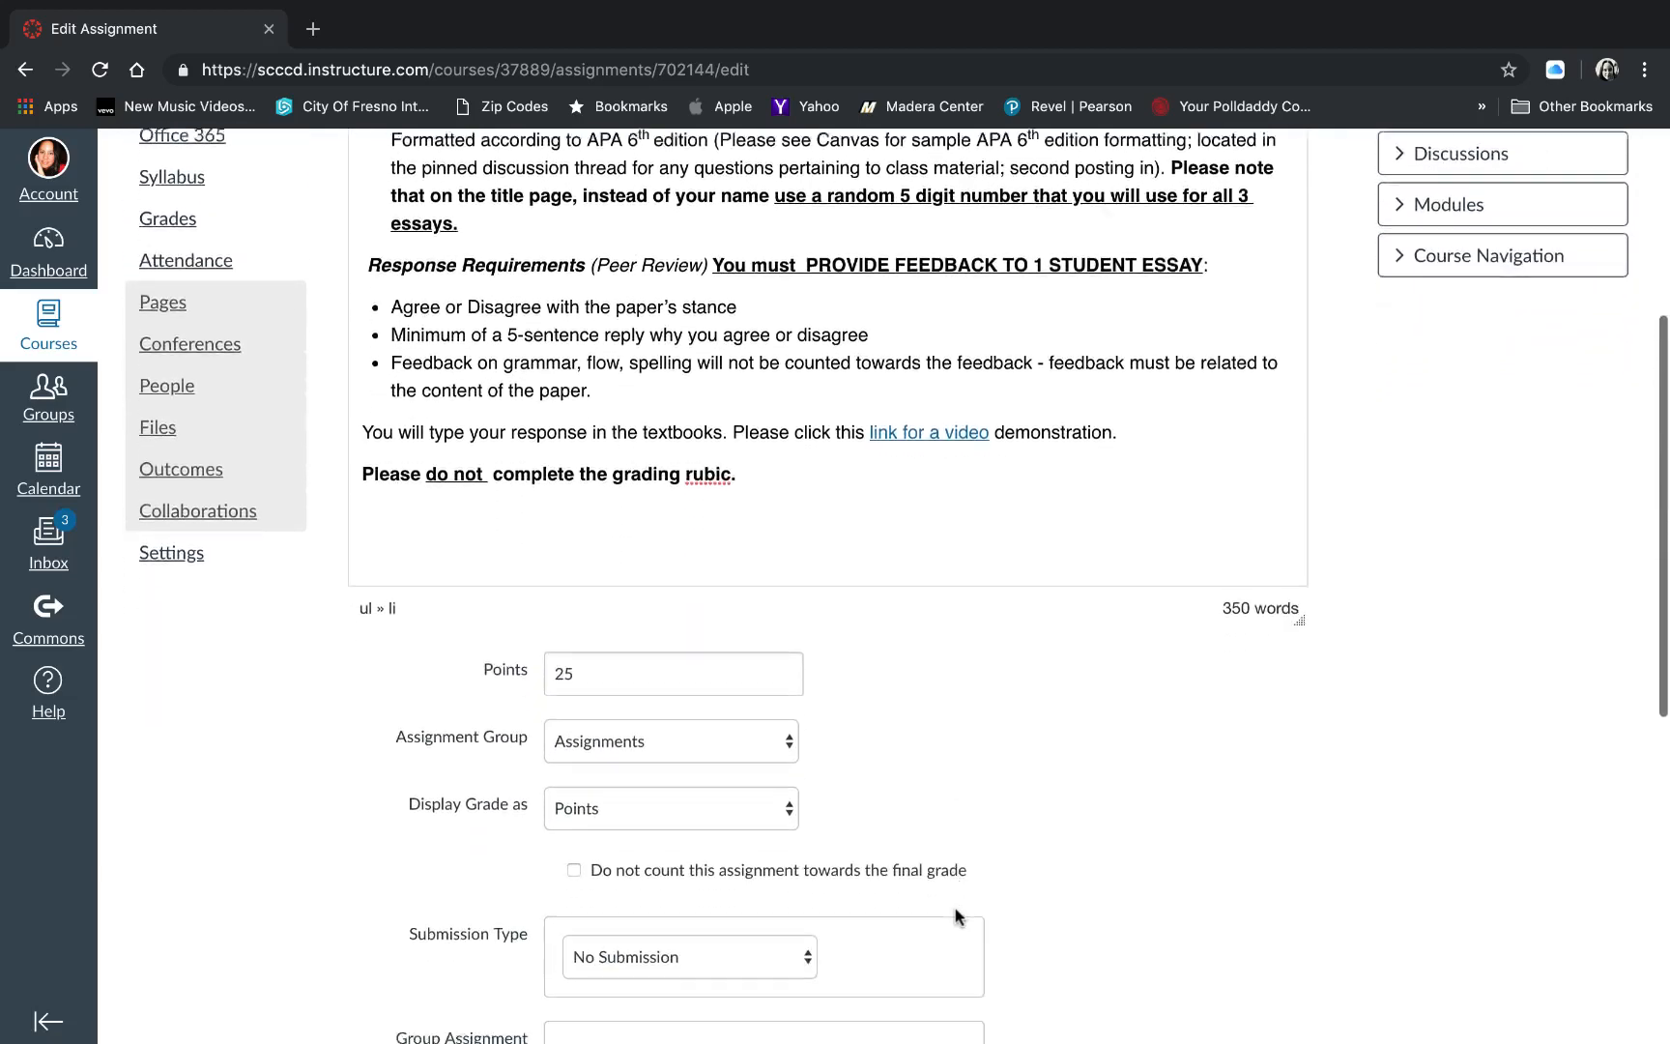
scroll(955, 916, "down", 5)
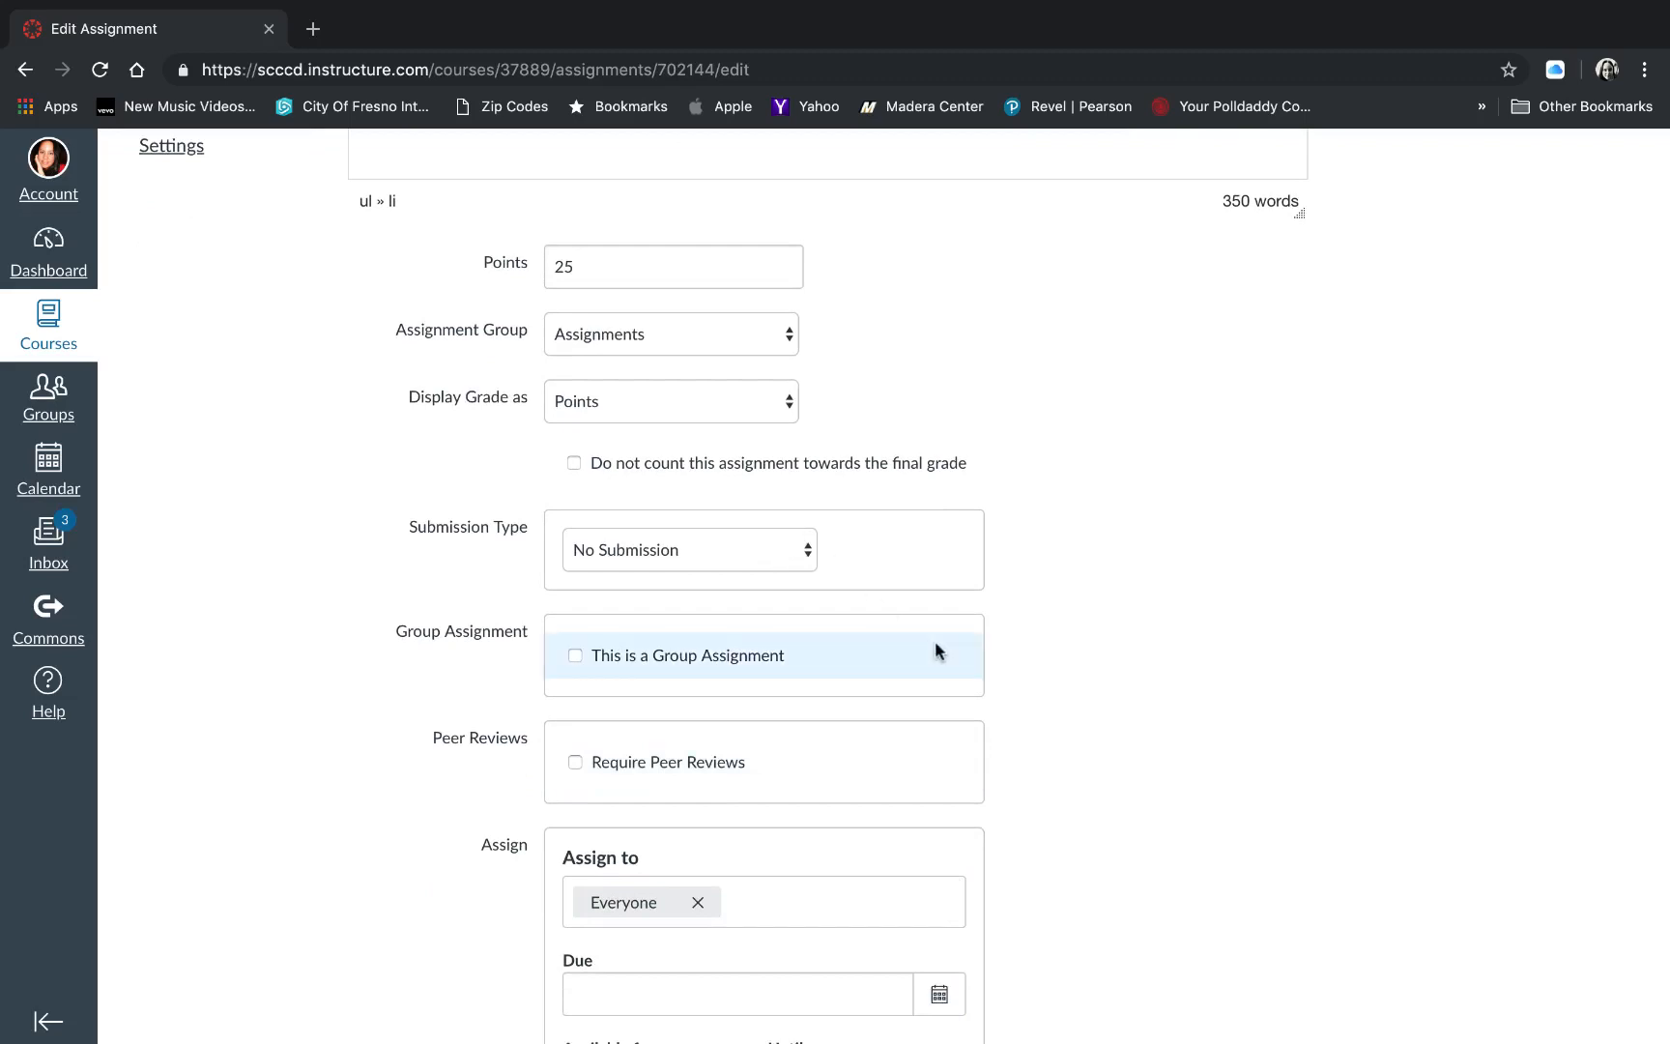
scroll(1110, 652, "down", 3)
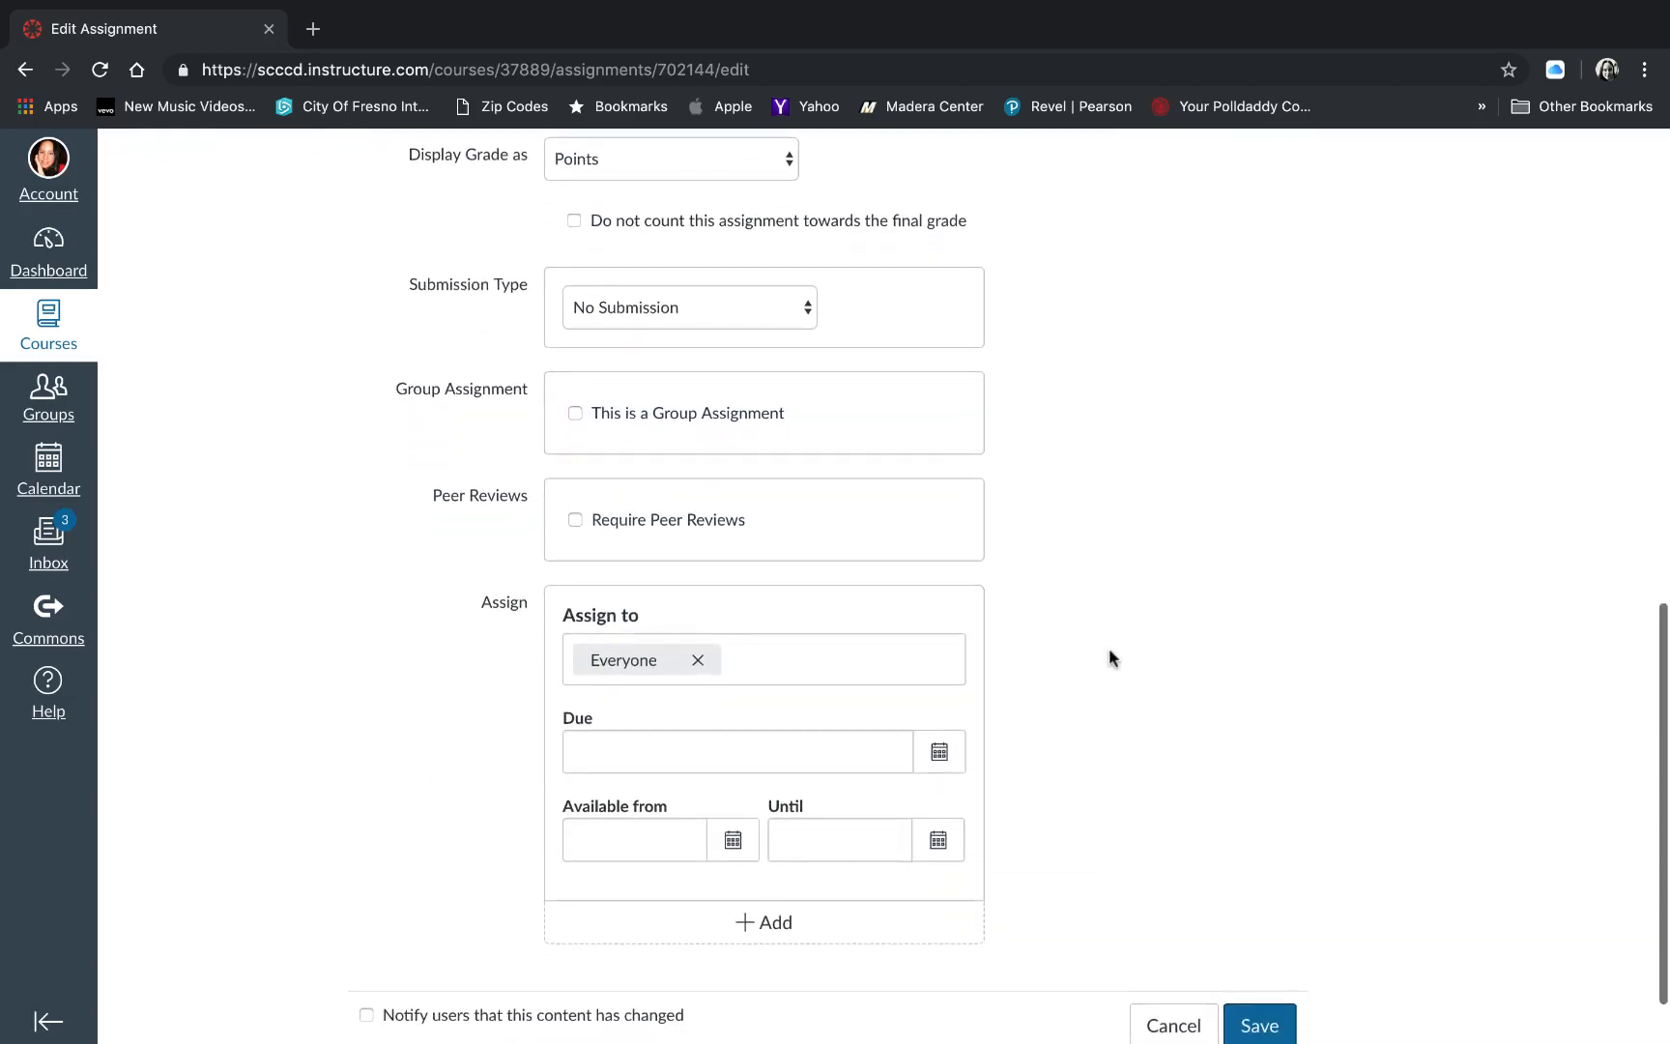
scroll(1256, 773, "down", 2)
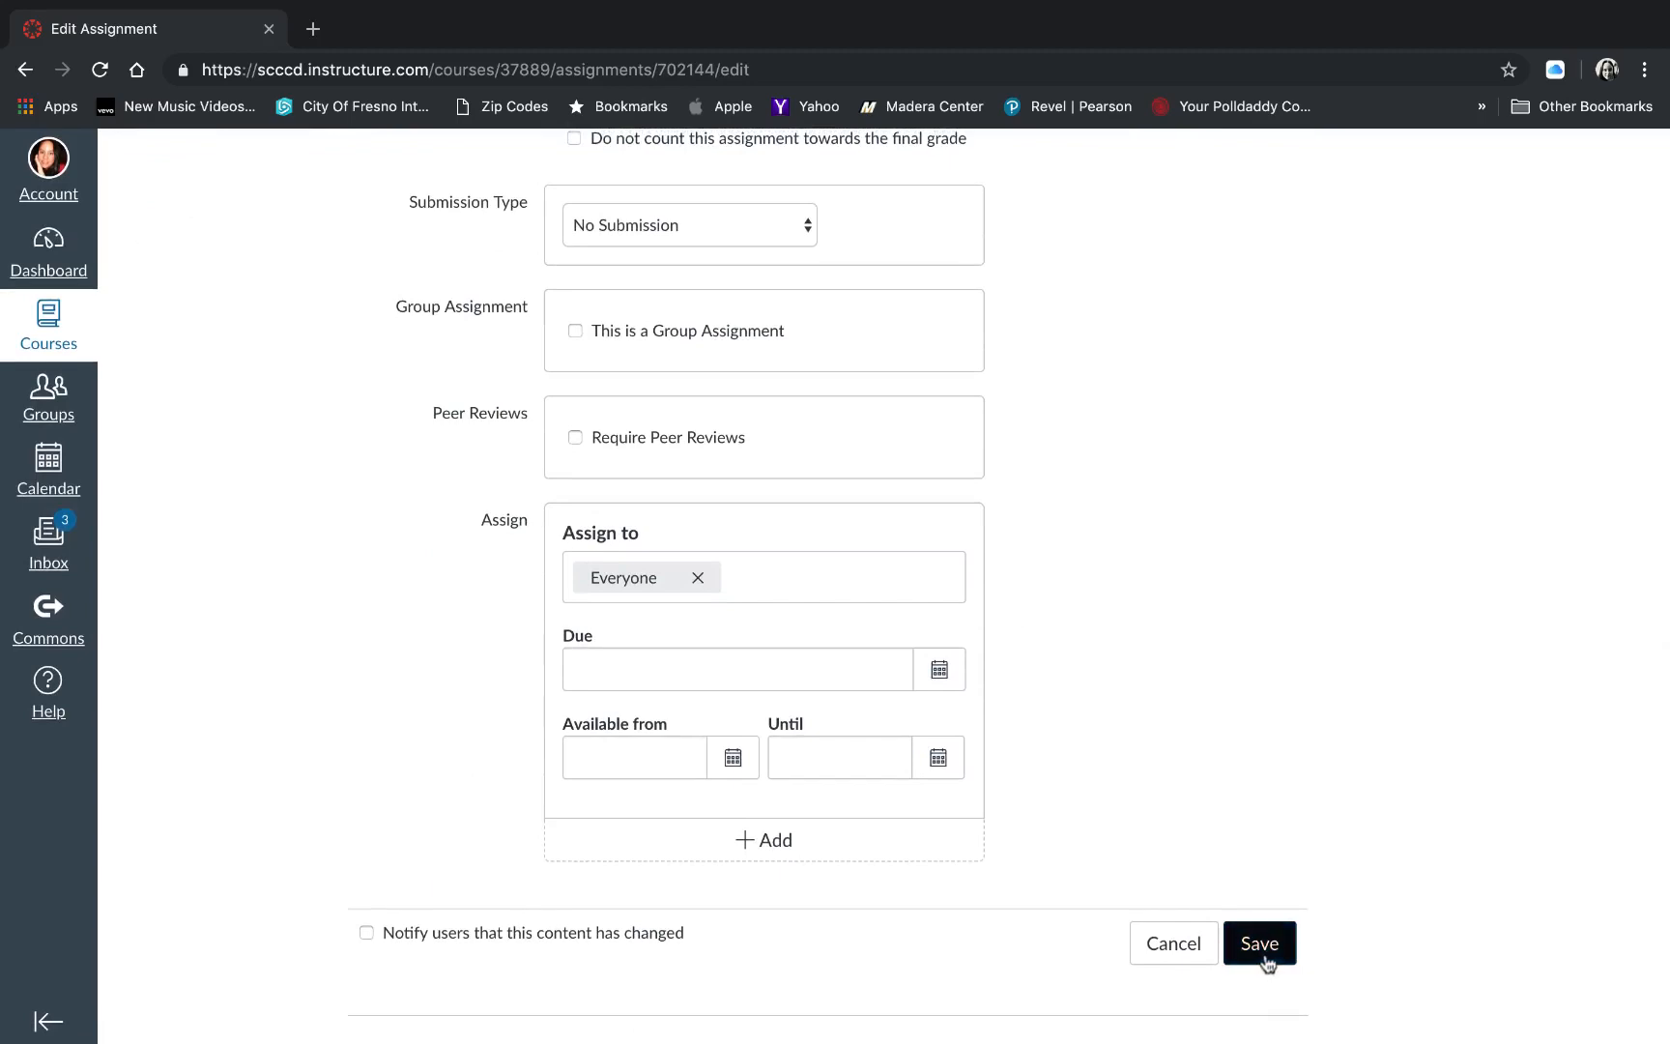
left_click(1259, 943)
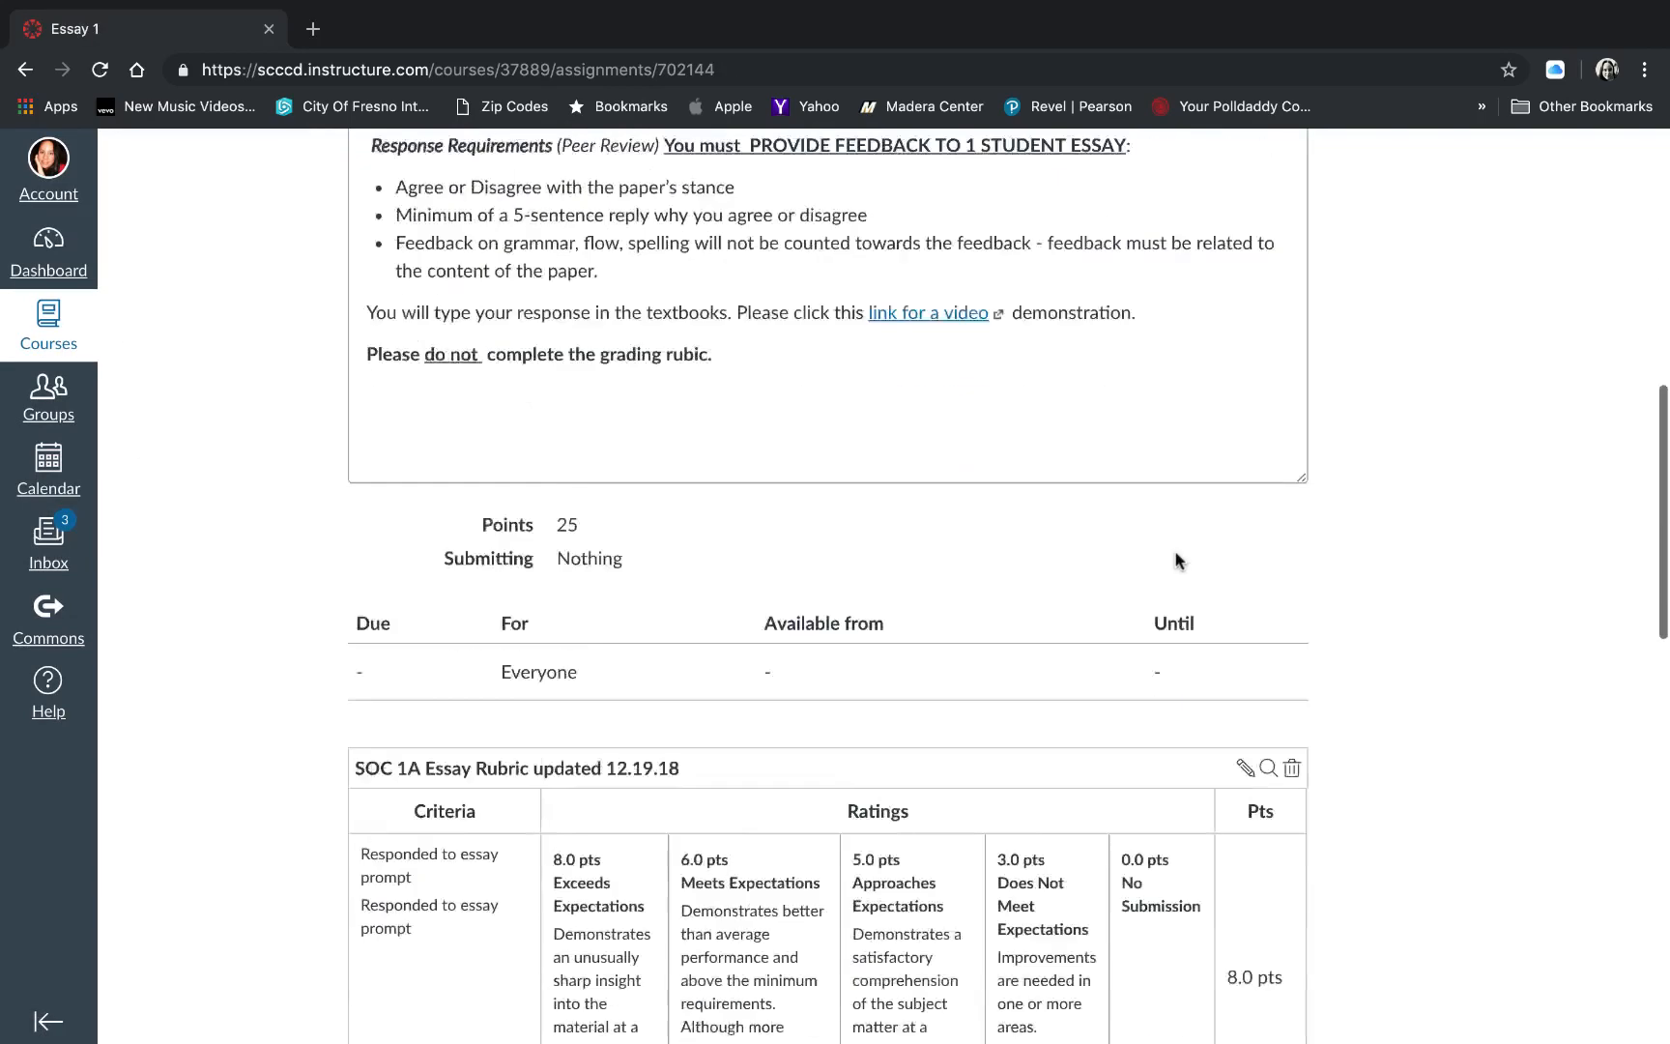
scroll(1177, 561, "down", 5)
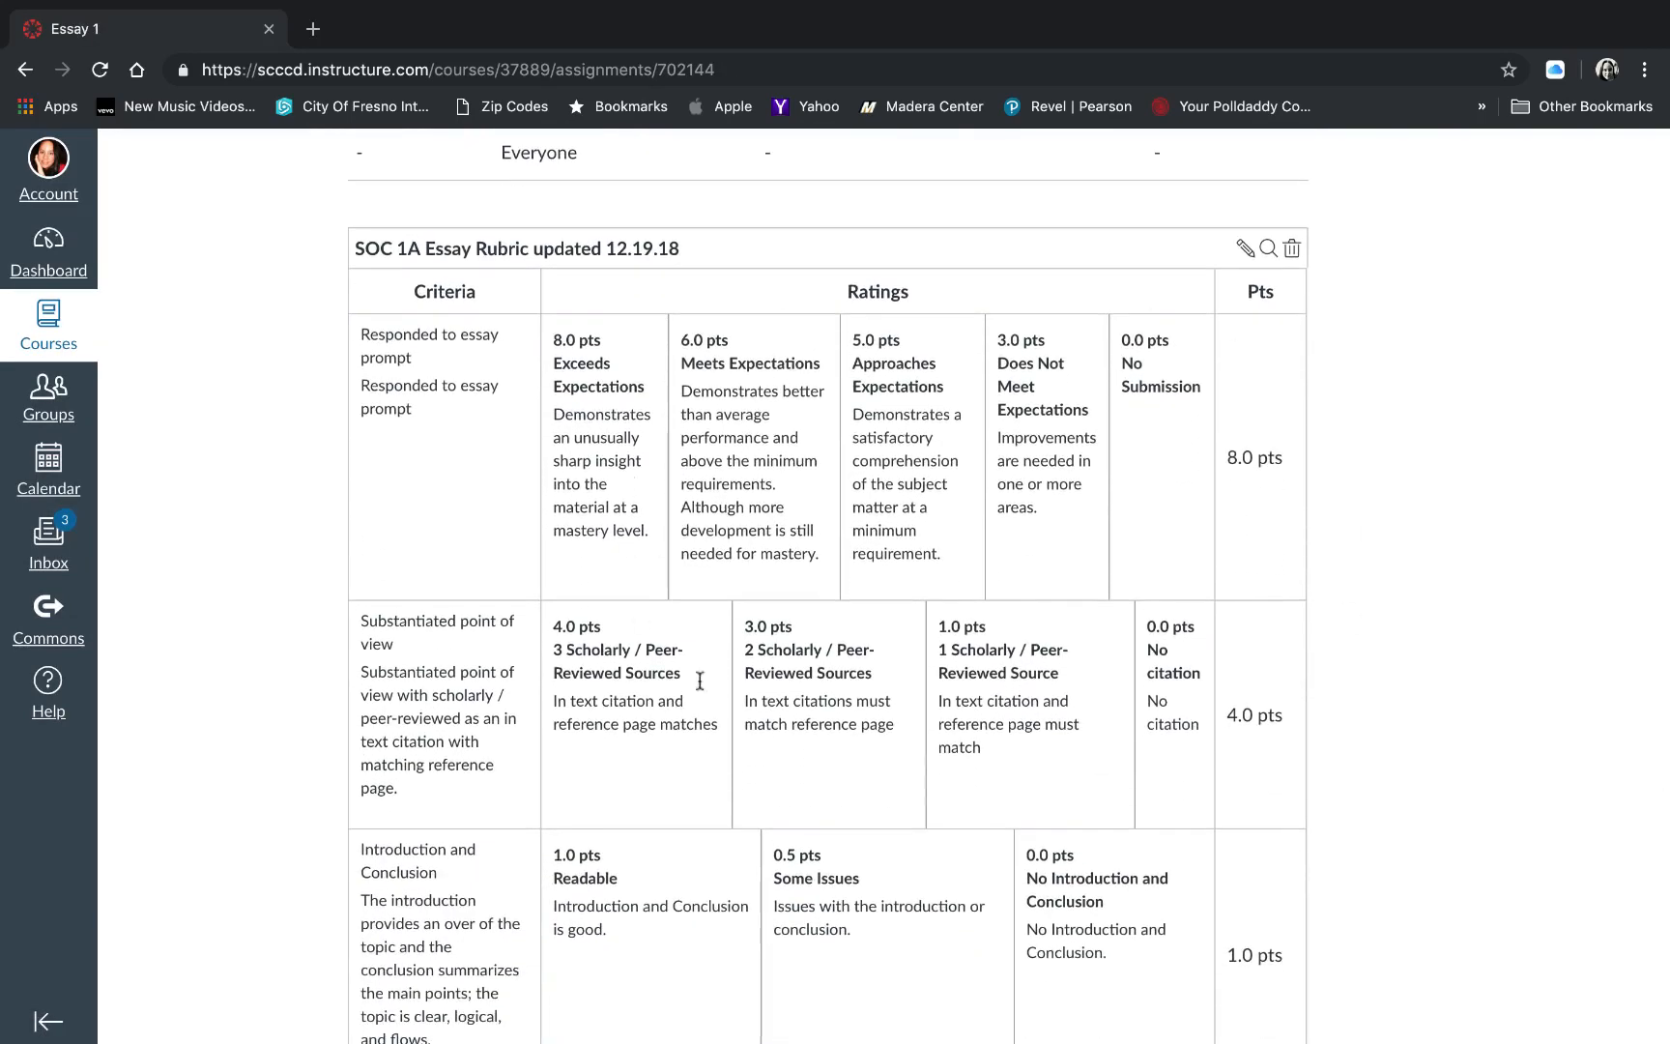
scroll(995, 565, "down", 9)
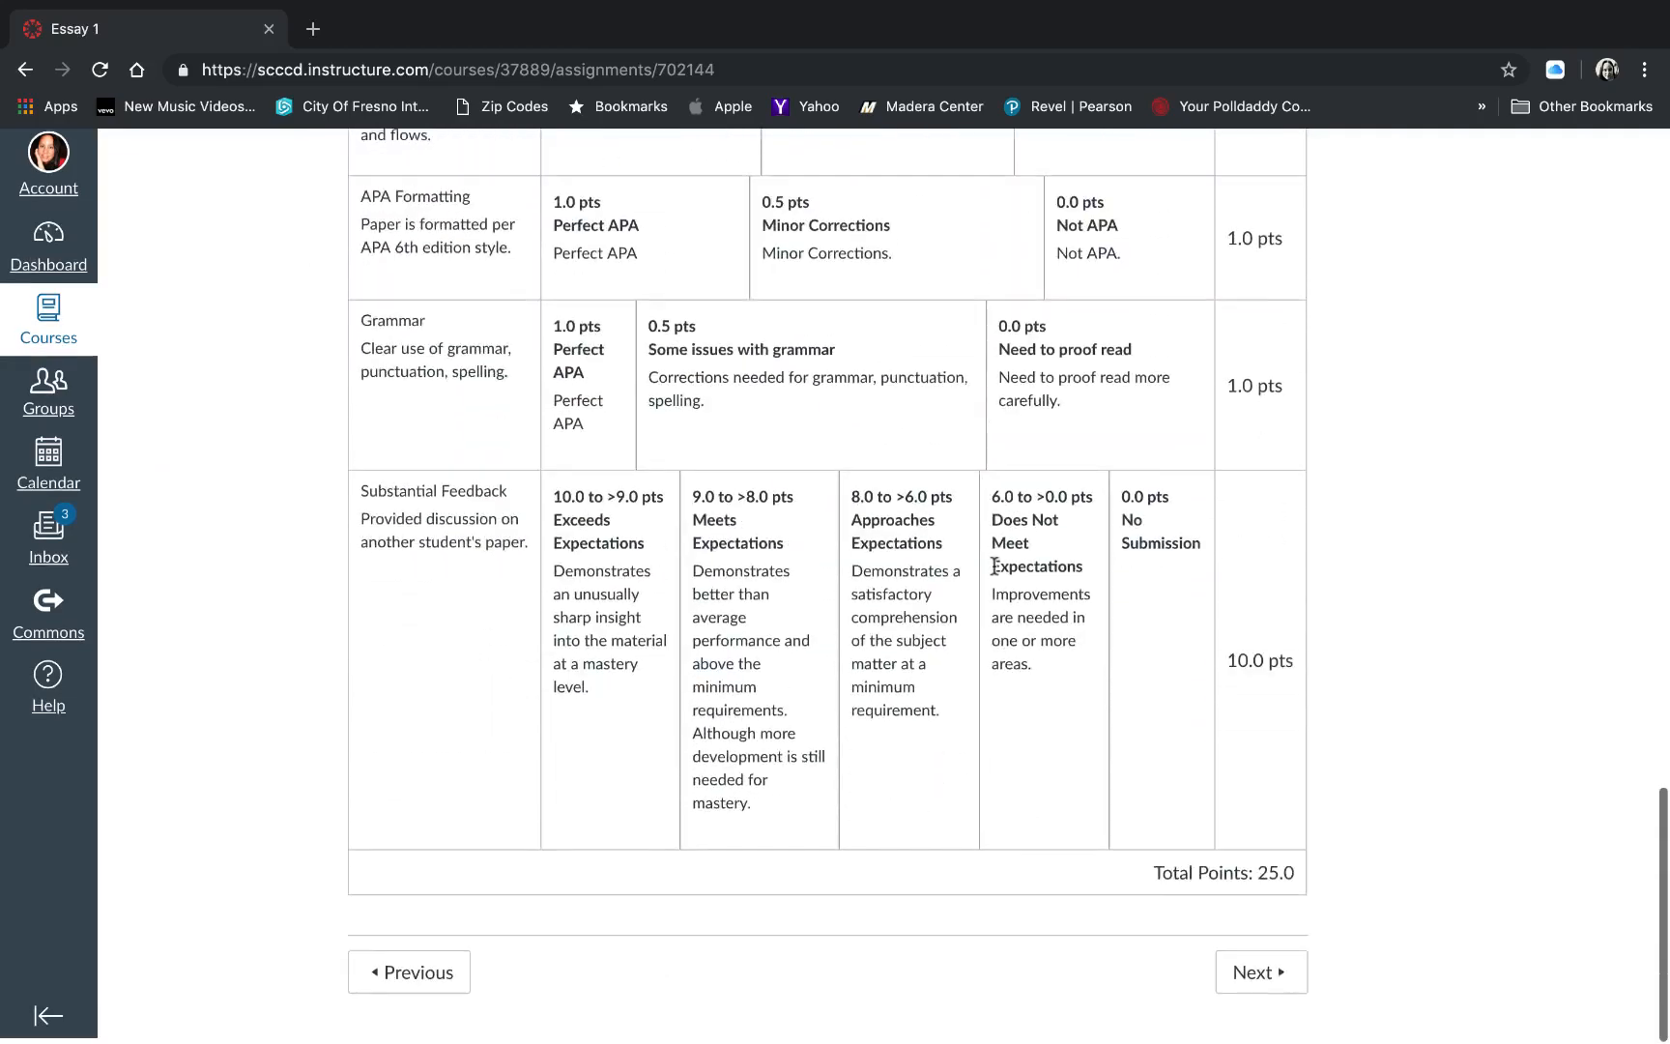
scroll(994, 565, "up", 15)
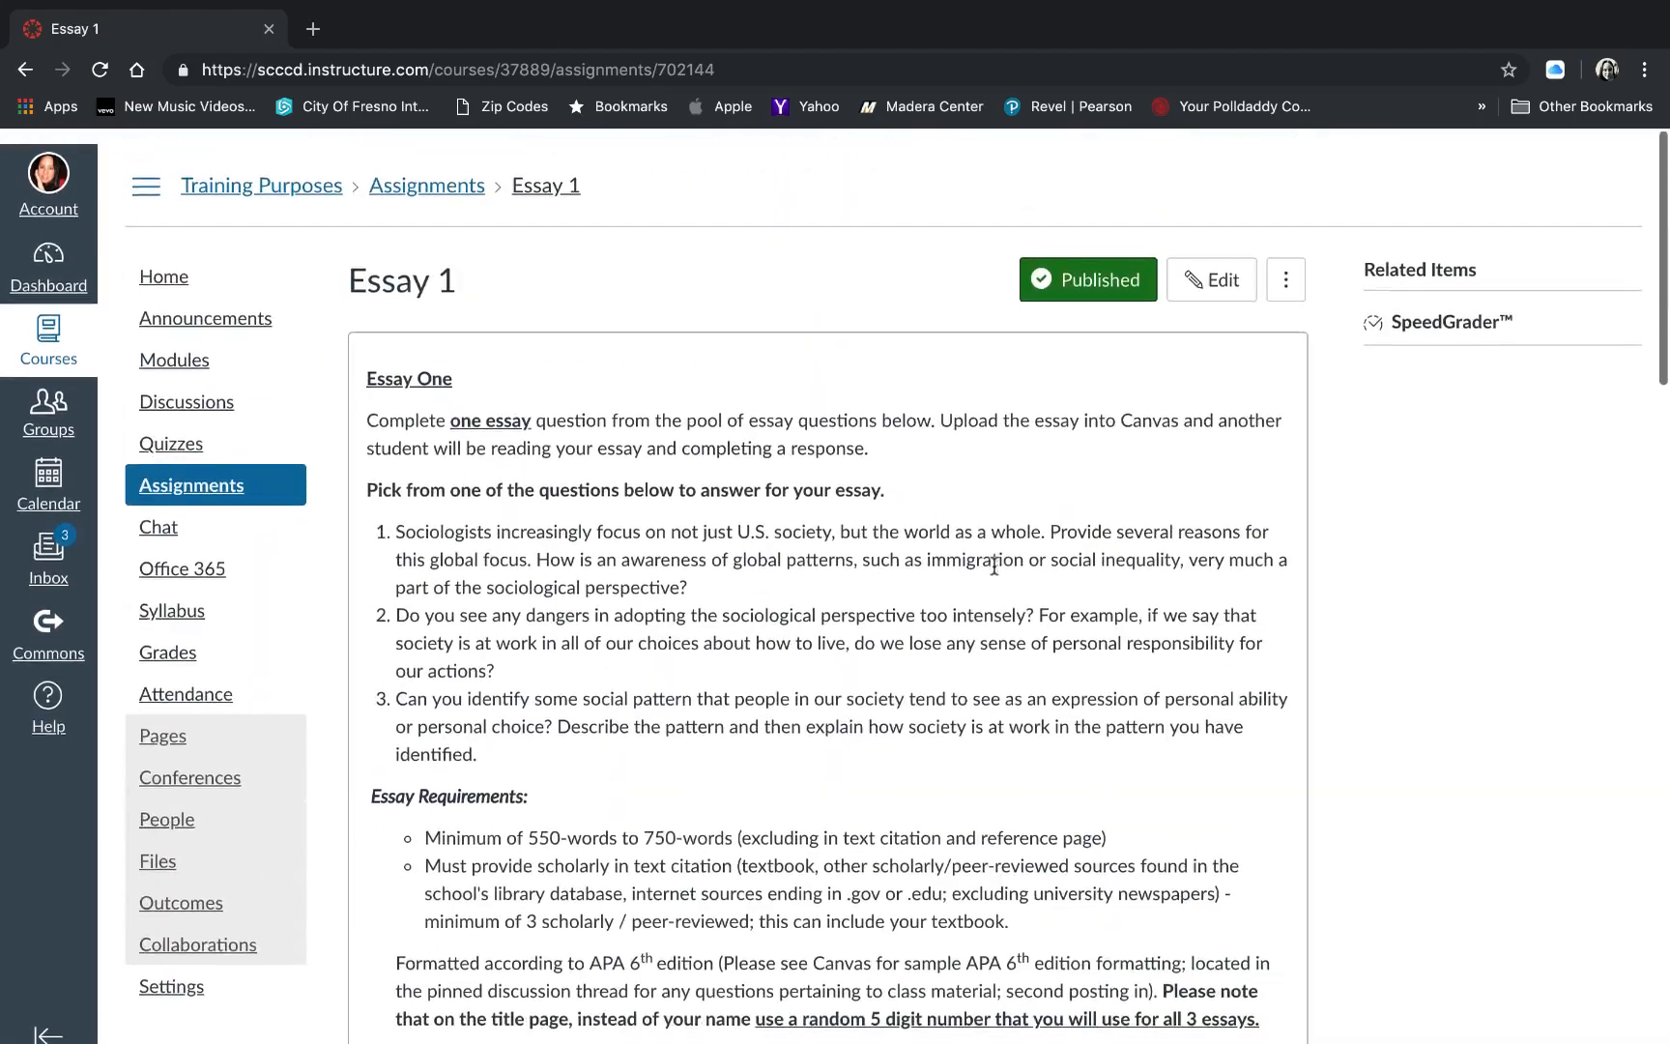
- Reopen Essay 1 for editing and set its submission type to Online with File Uploads enabled
scroll(994, 566, "down", 1)
left_click(1210, 265)
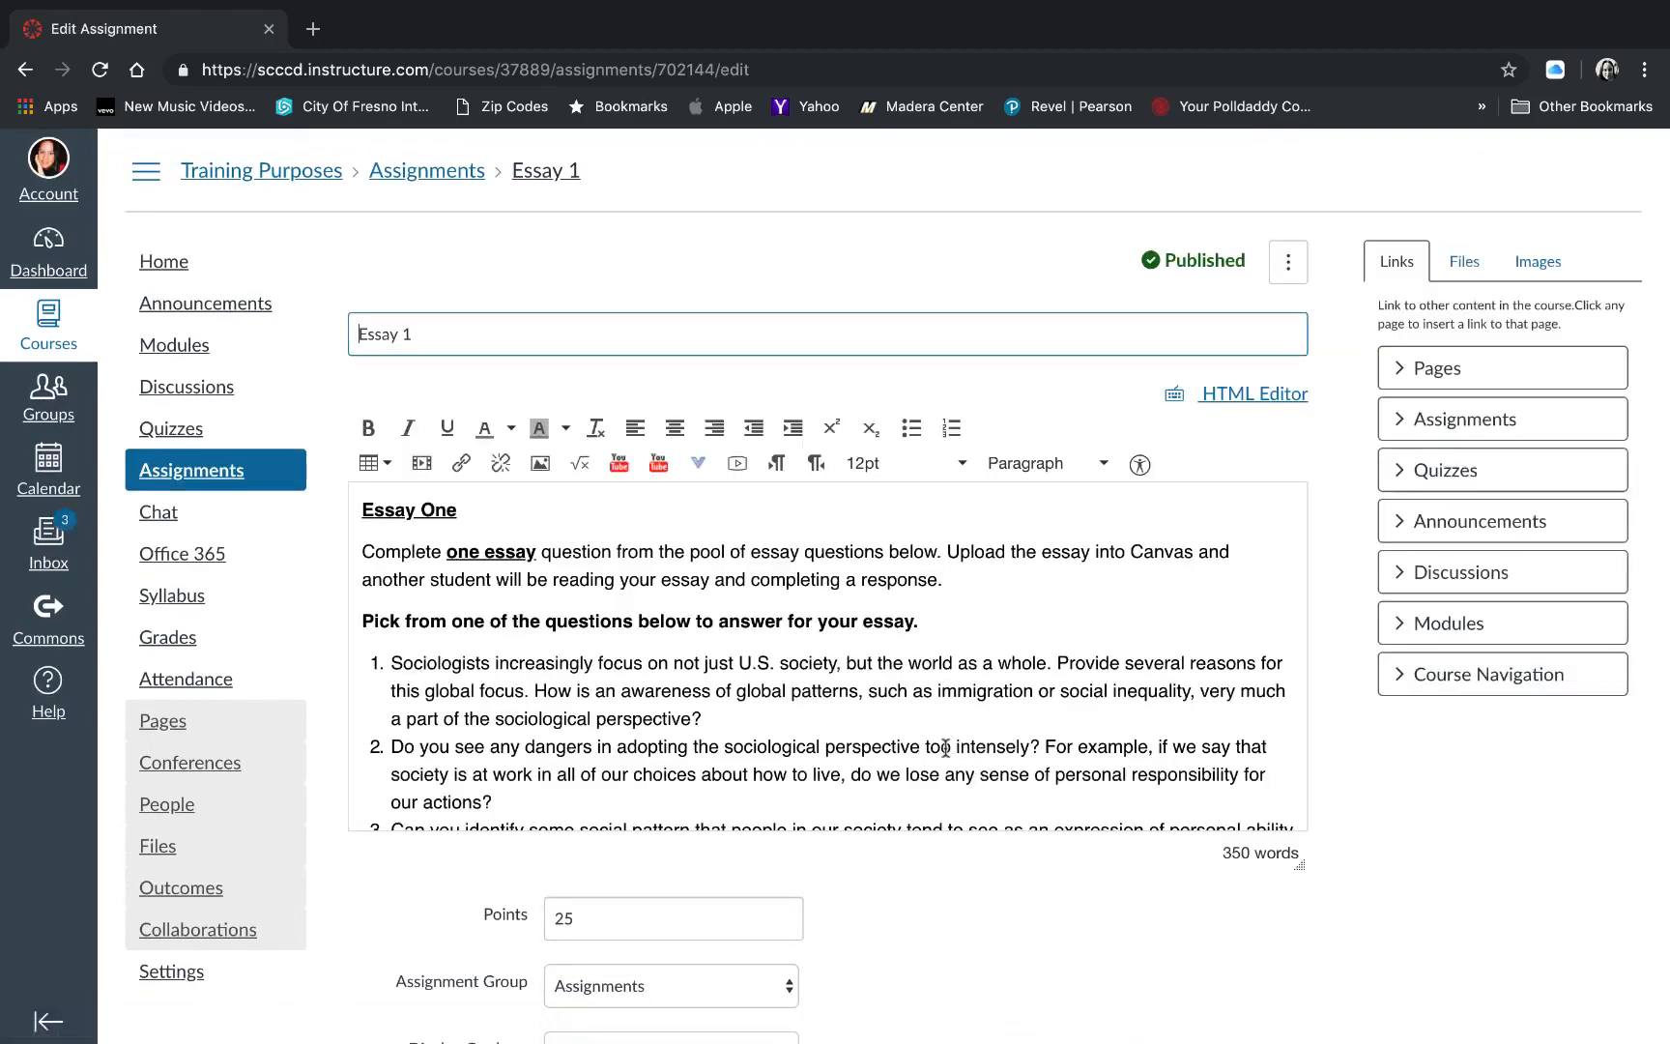
scroll(945, 747, "down", 10)
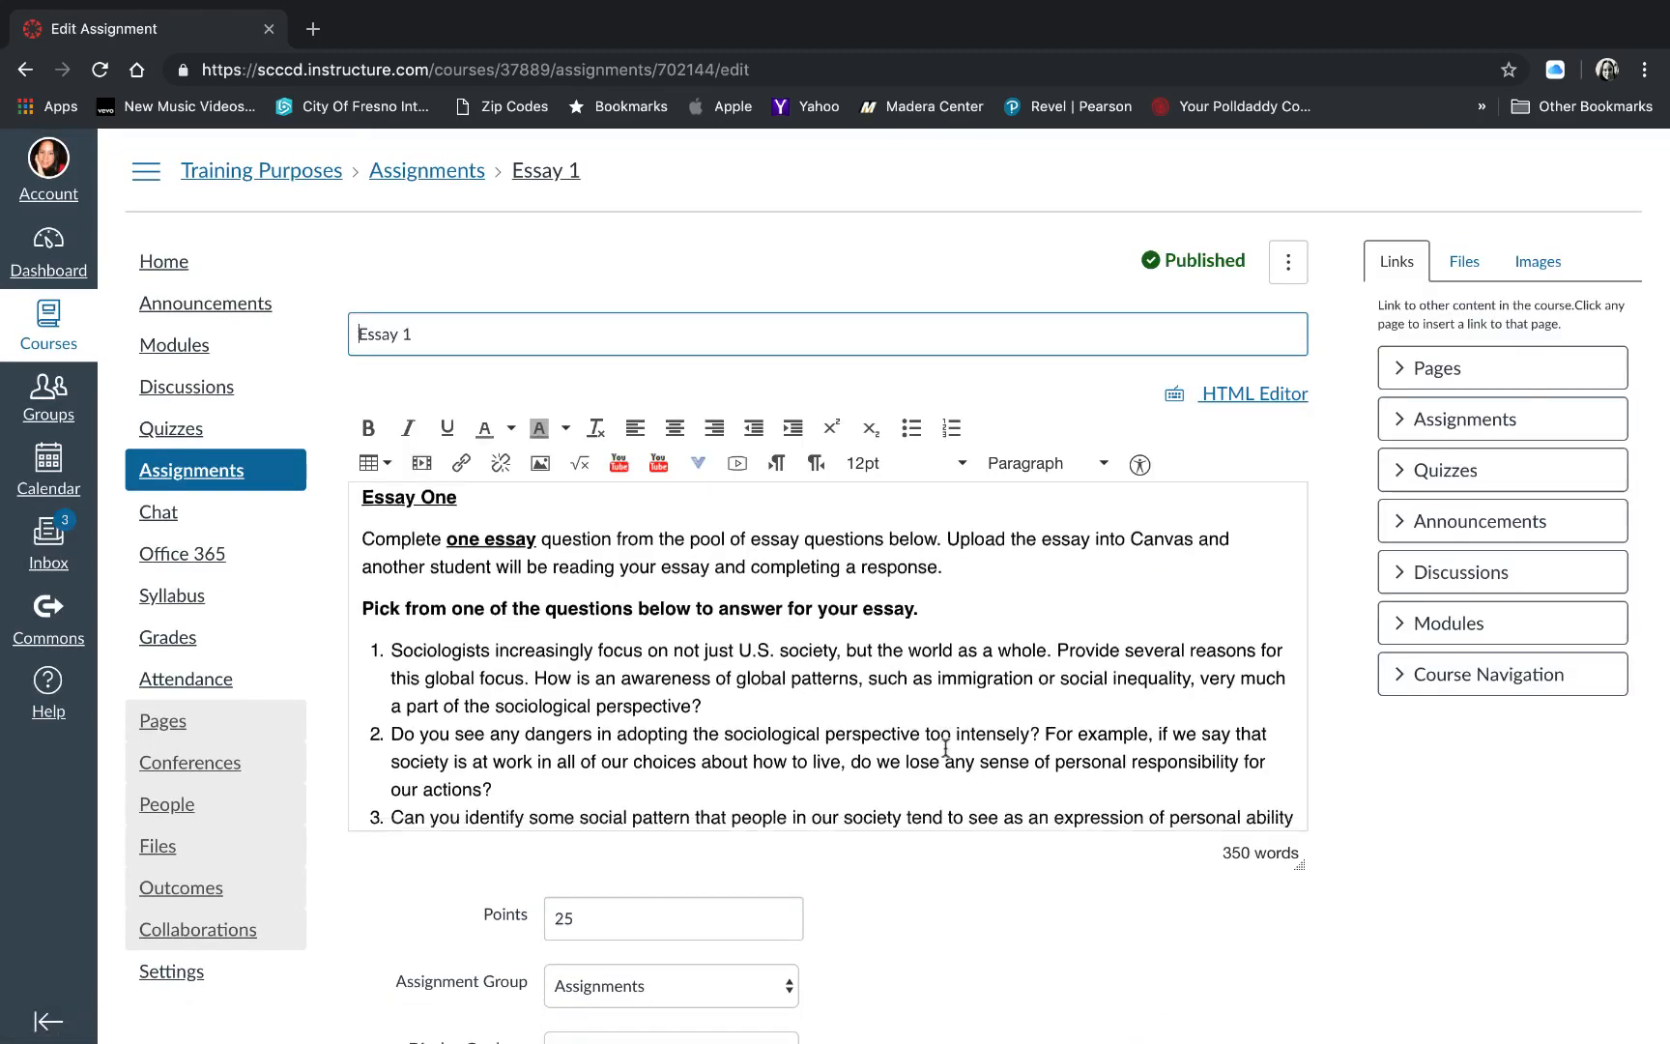
scroll(945, 747, "down", 7)
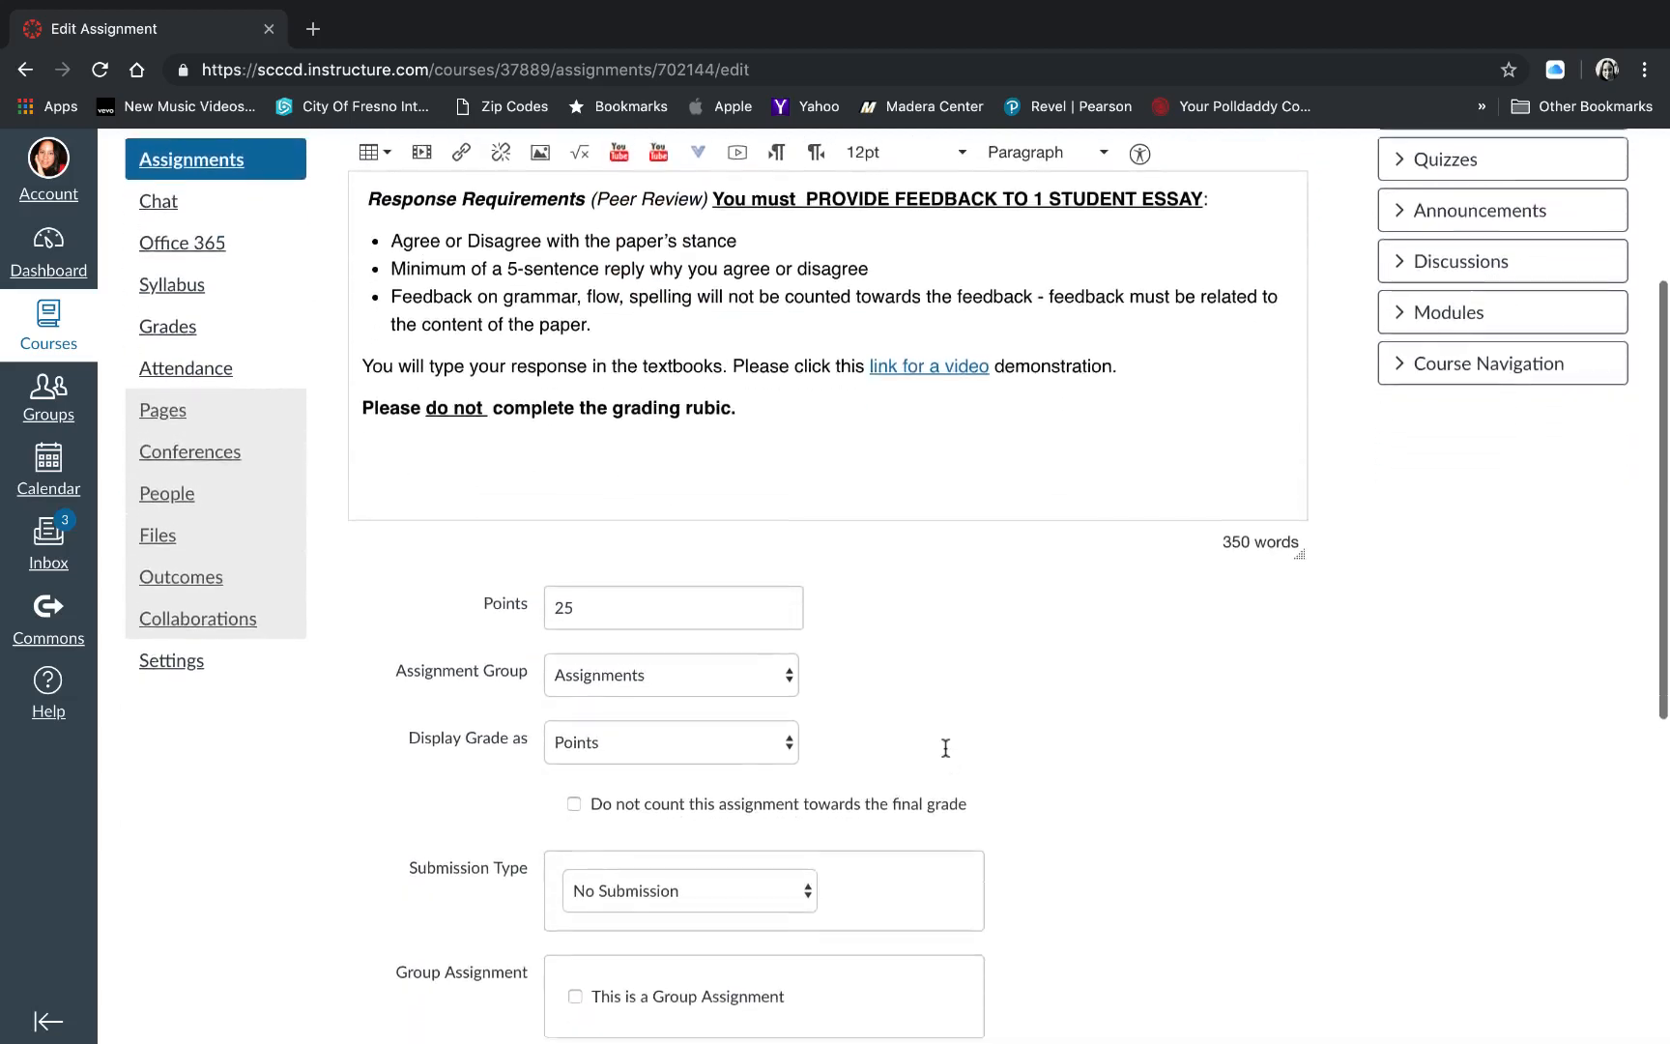
scroll(946, 755, "down", 3)
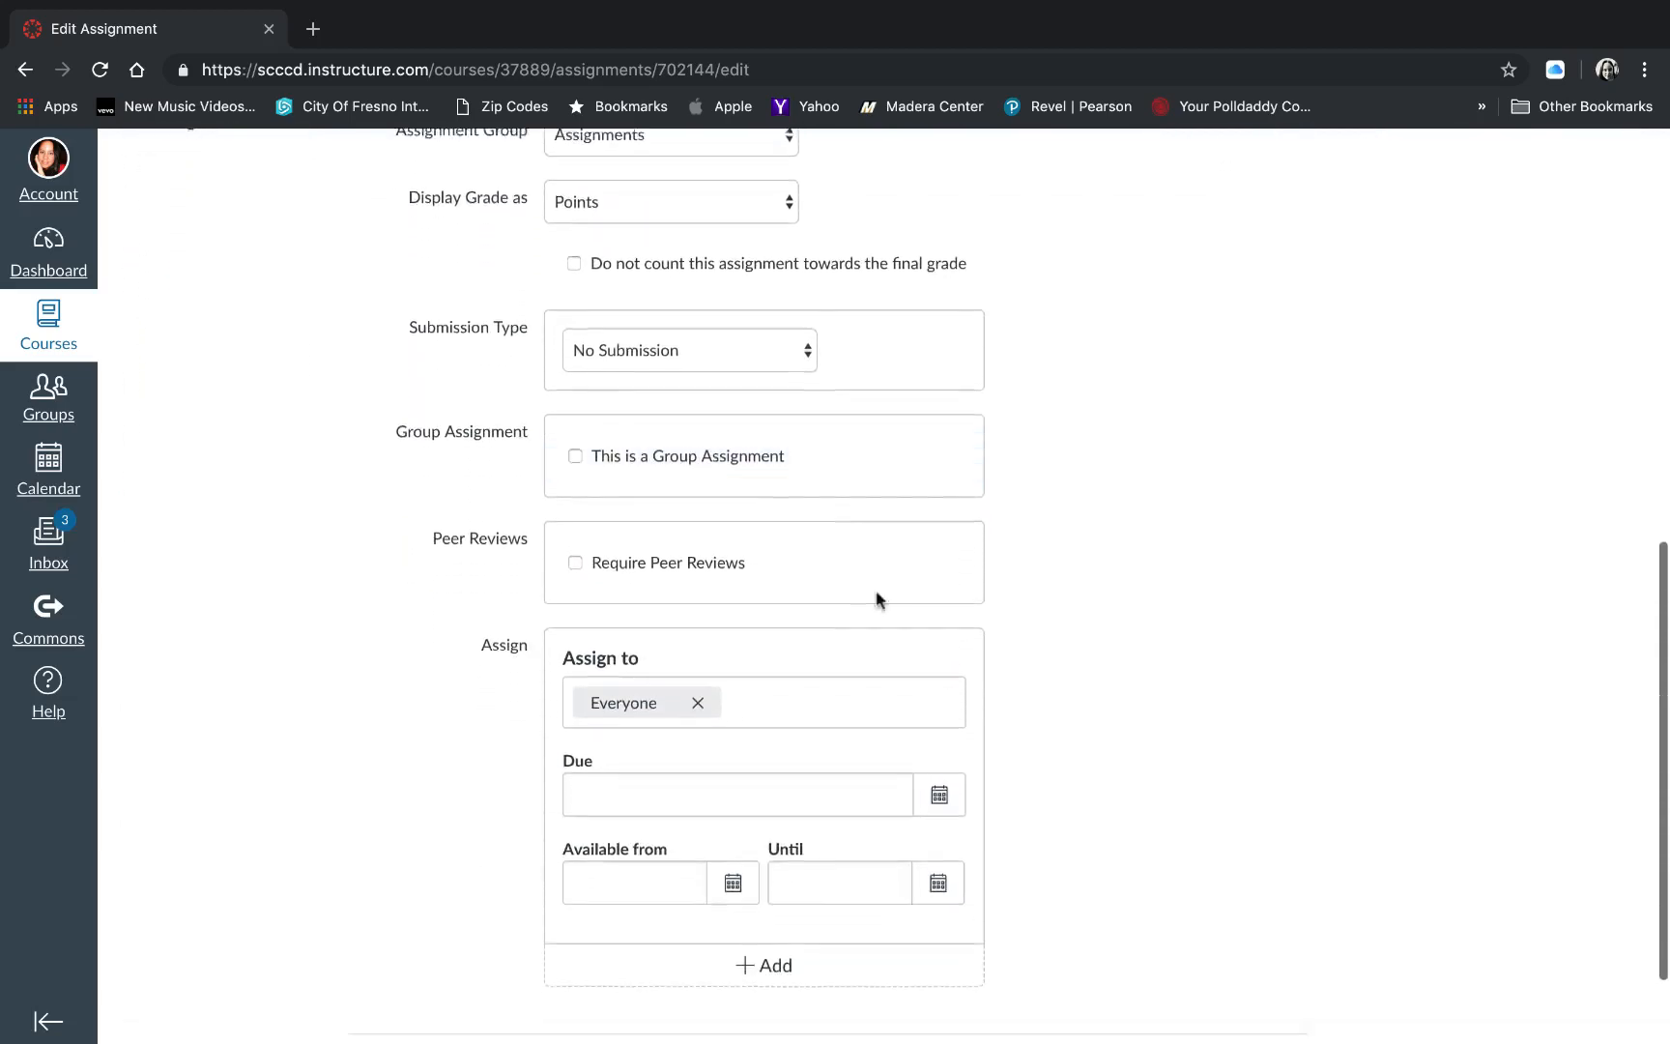
left_click(793, 270)
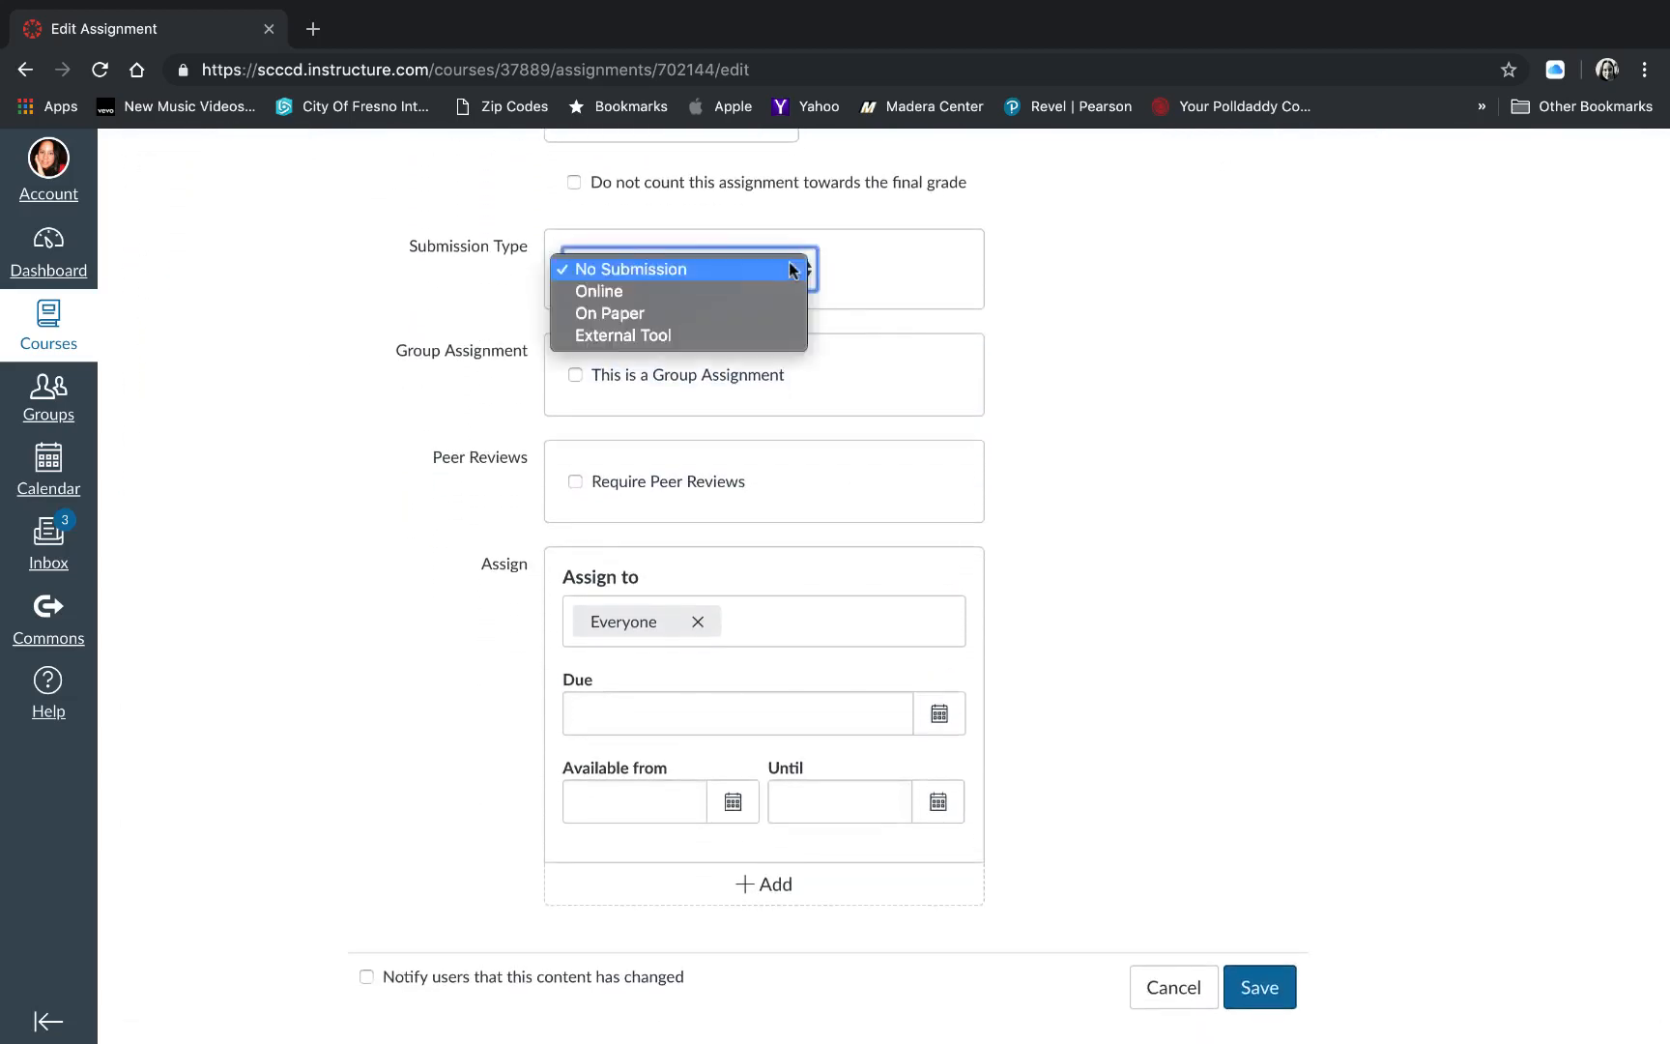
left_click(748, 300)
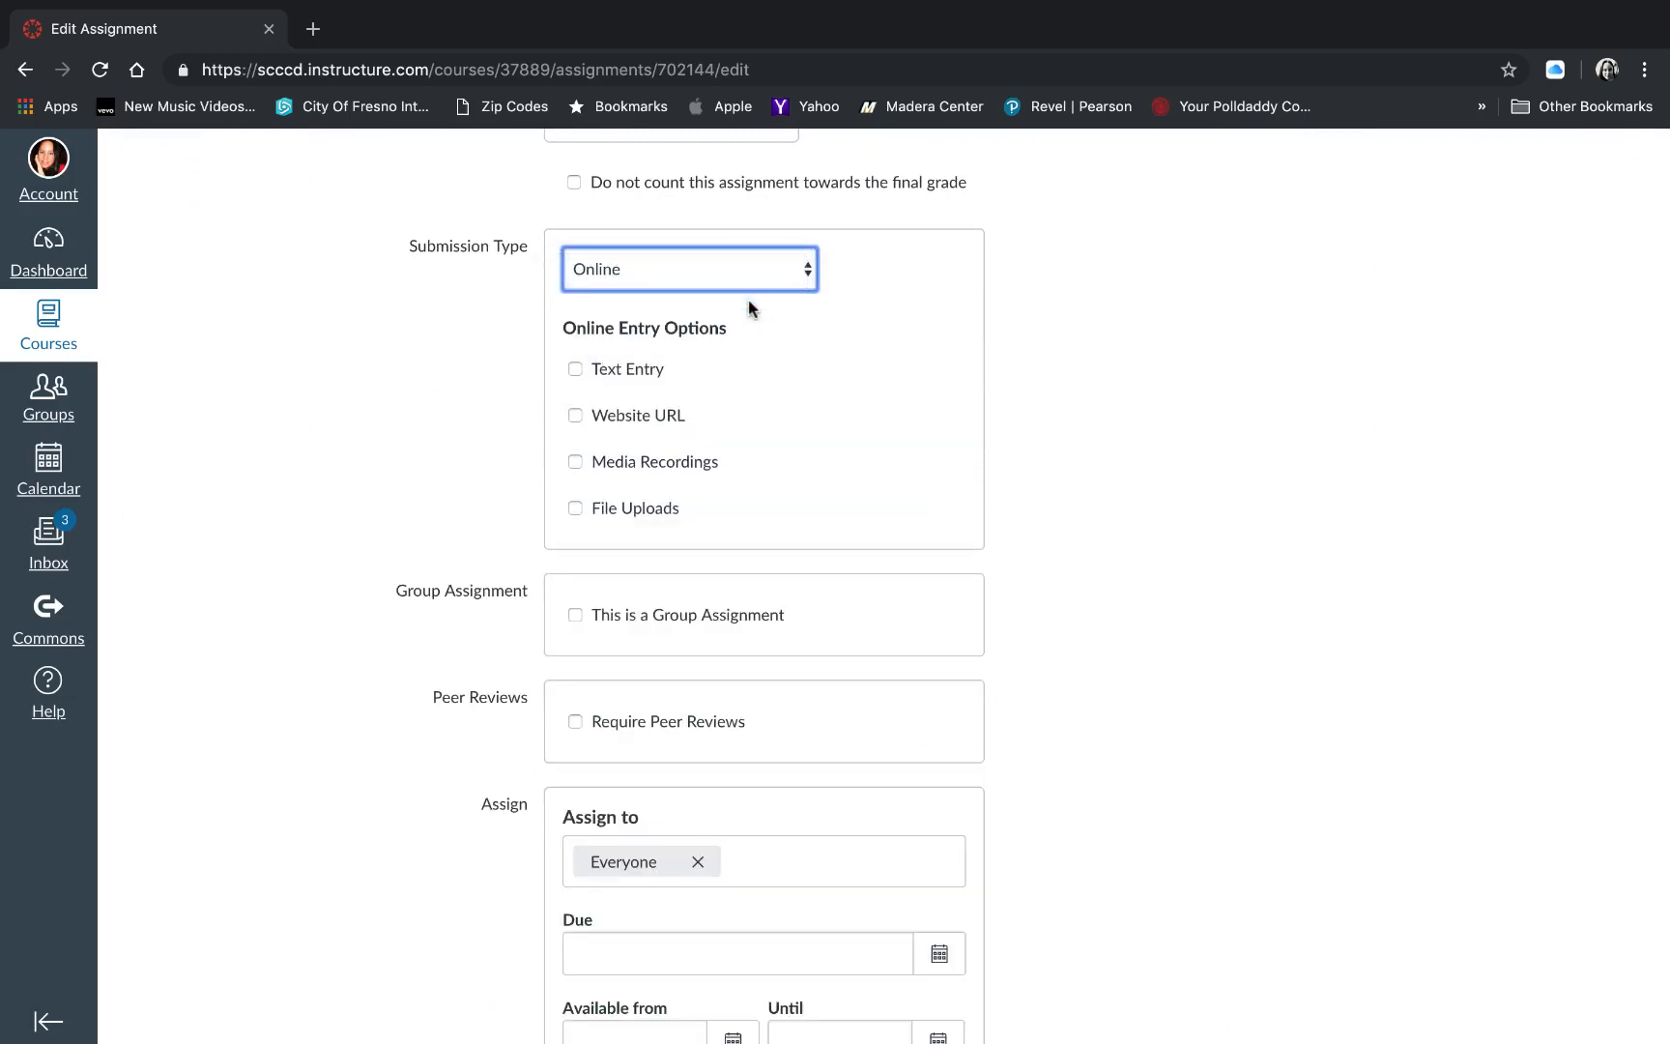
left_click(575, 511)
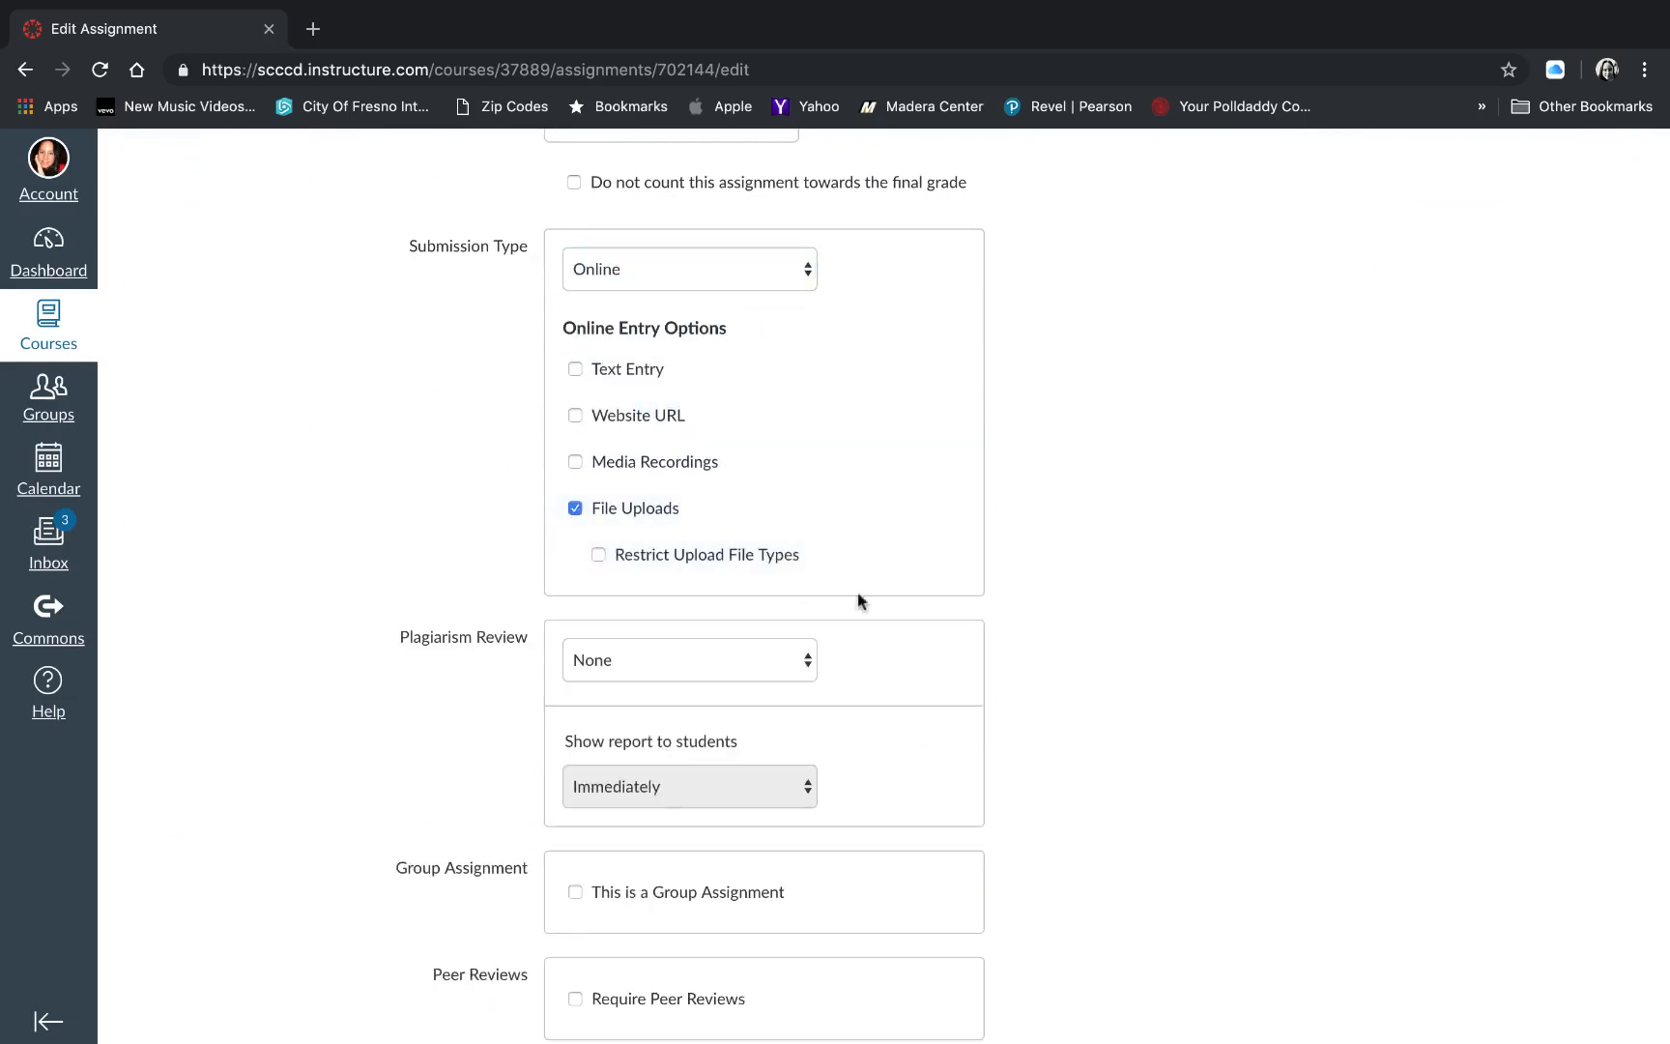
- Set the assignment's plagiarism review to Turnitin and look over its repository, comparison and similarity report options
left_click(791, 663)
left_click(773, 682)
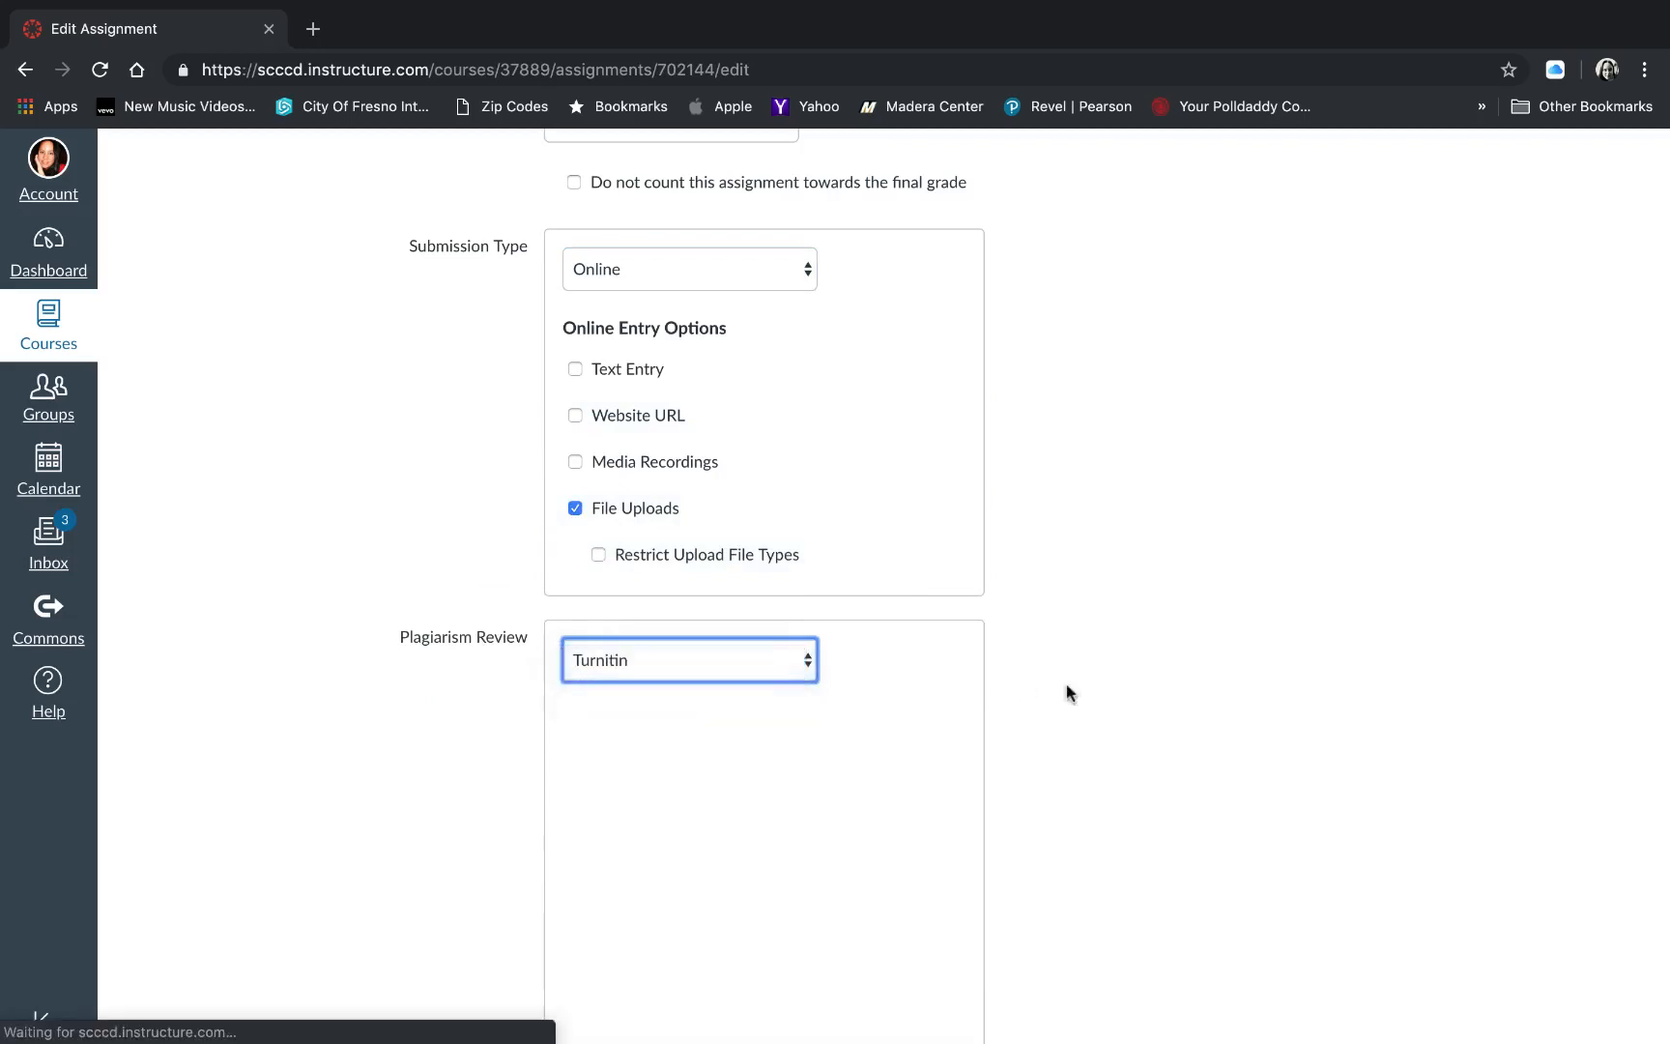
scroll(1105, 684, "down", 3)
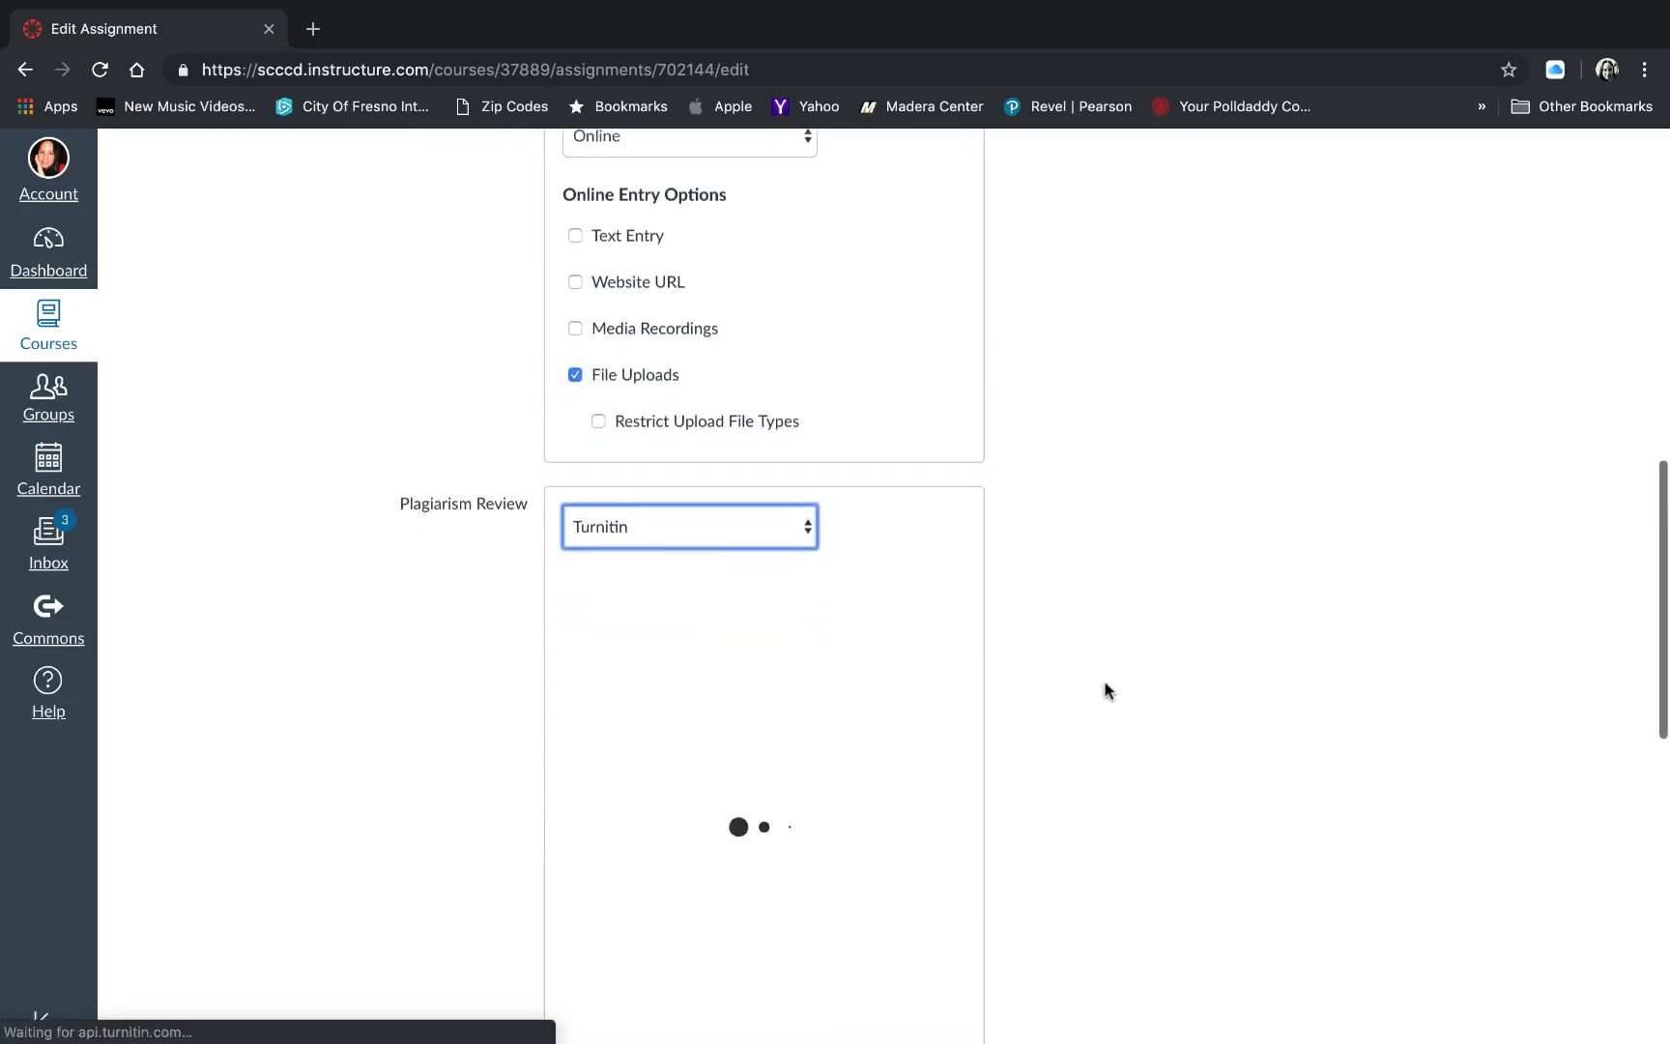
scroll(1103, 680, "down", 2)
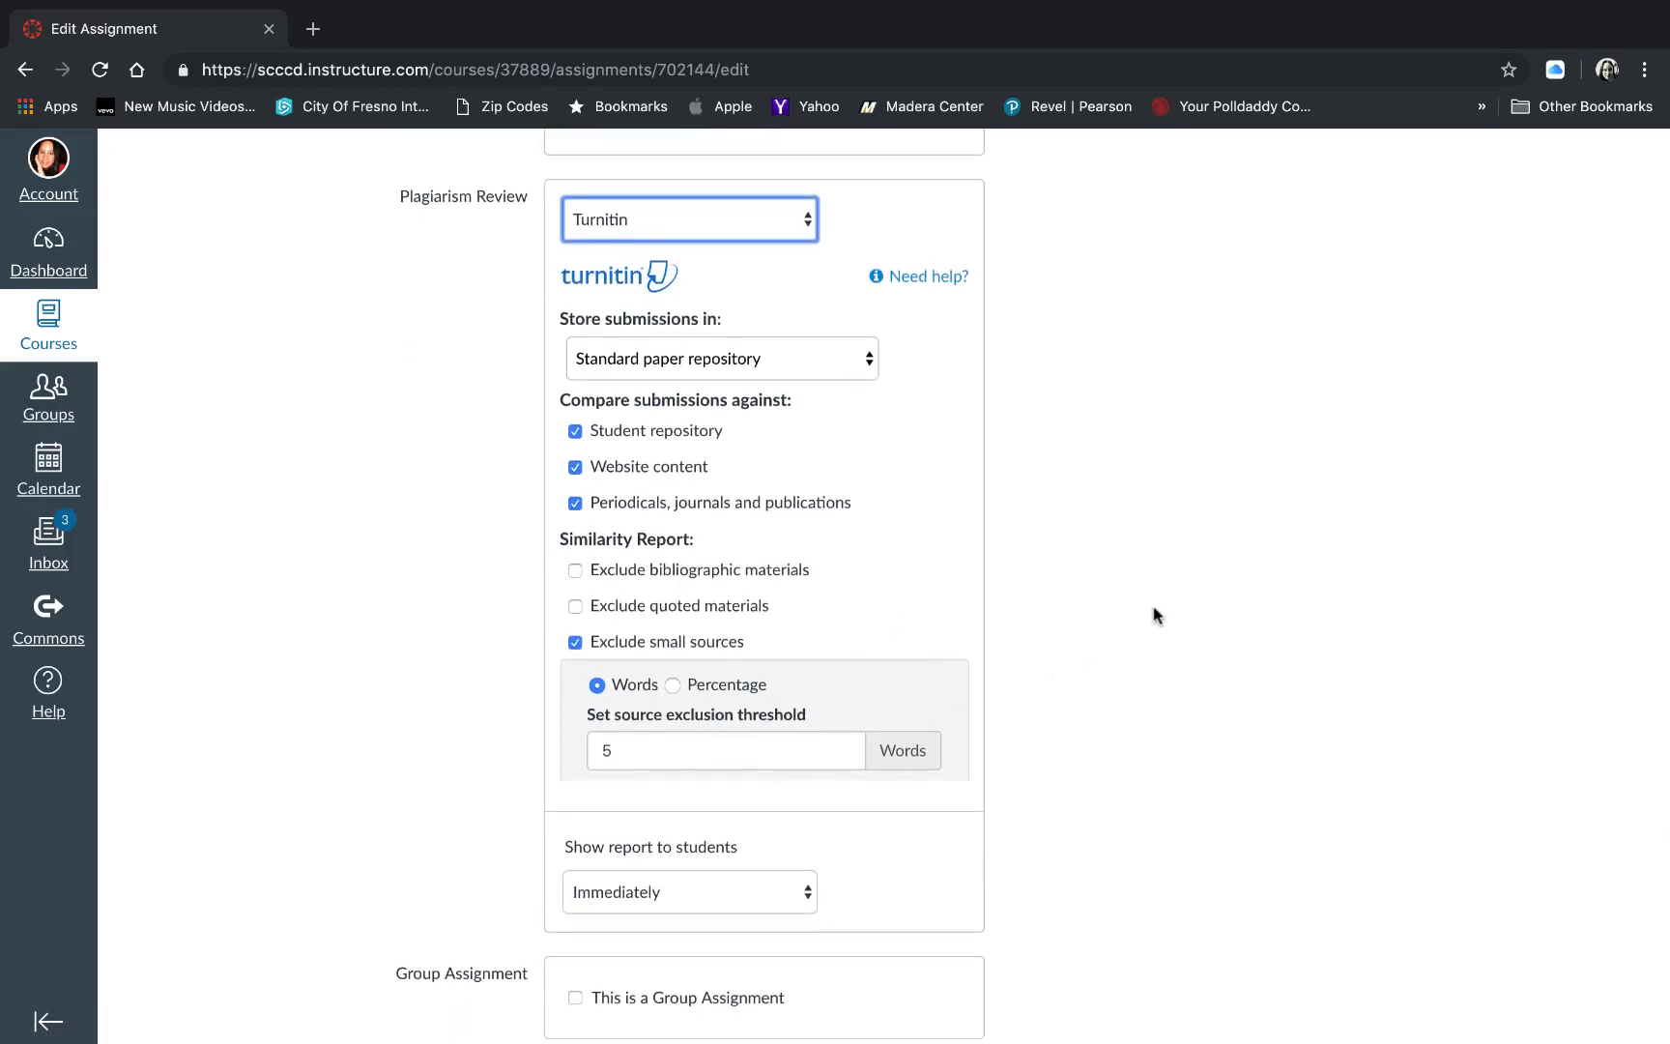
scroll(1154, 614, "down", 2)
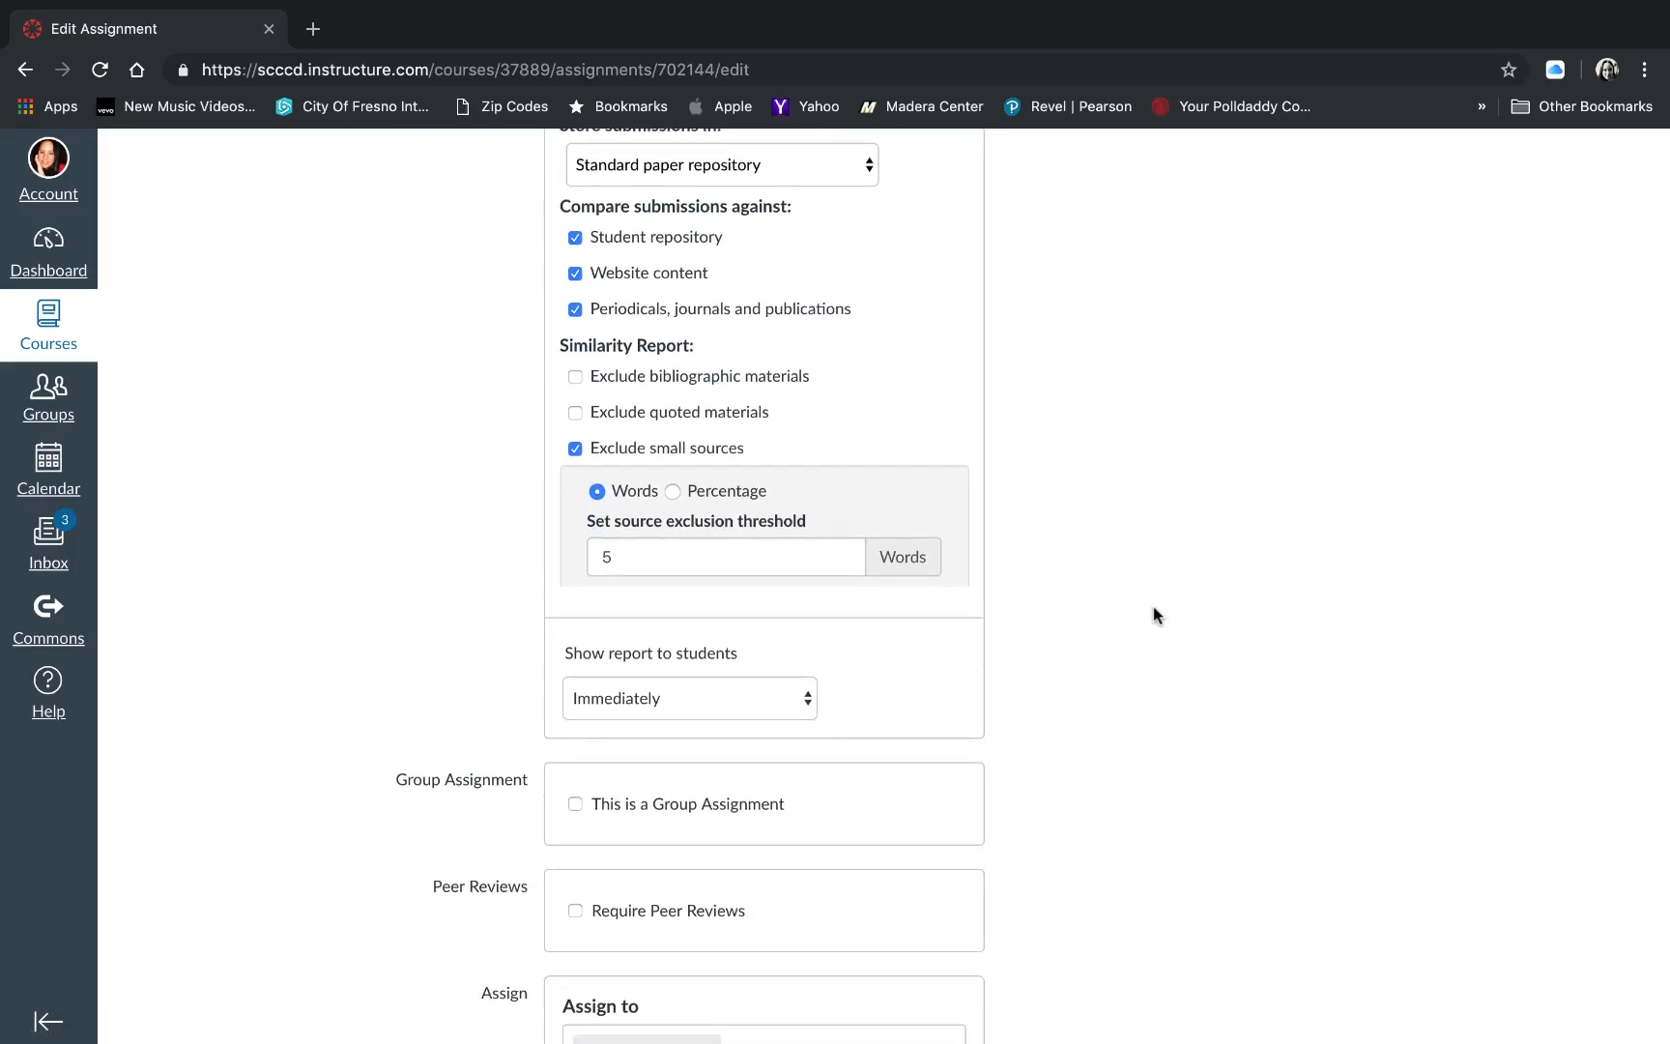
- Require peer reviews for the assignment and set the number of reviews per user to 3
scroll(1154, 614, "down", 2)
scroll(1155, 614, "down", 2)
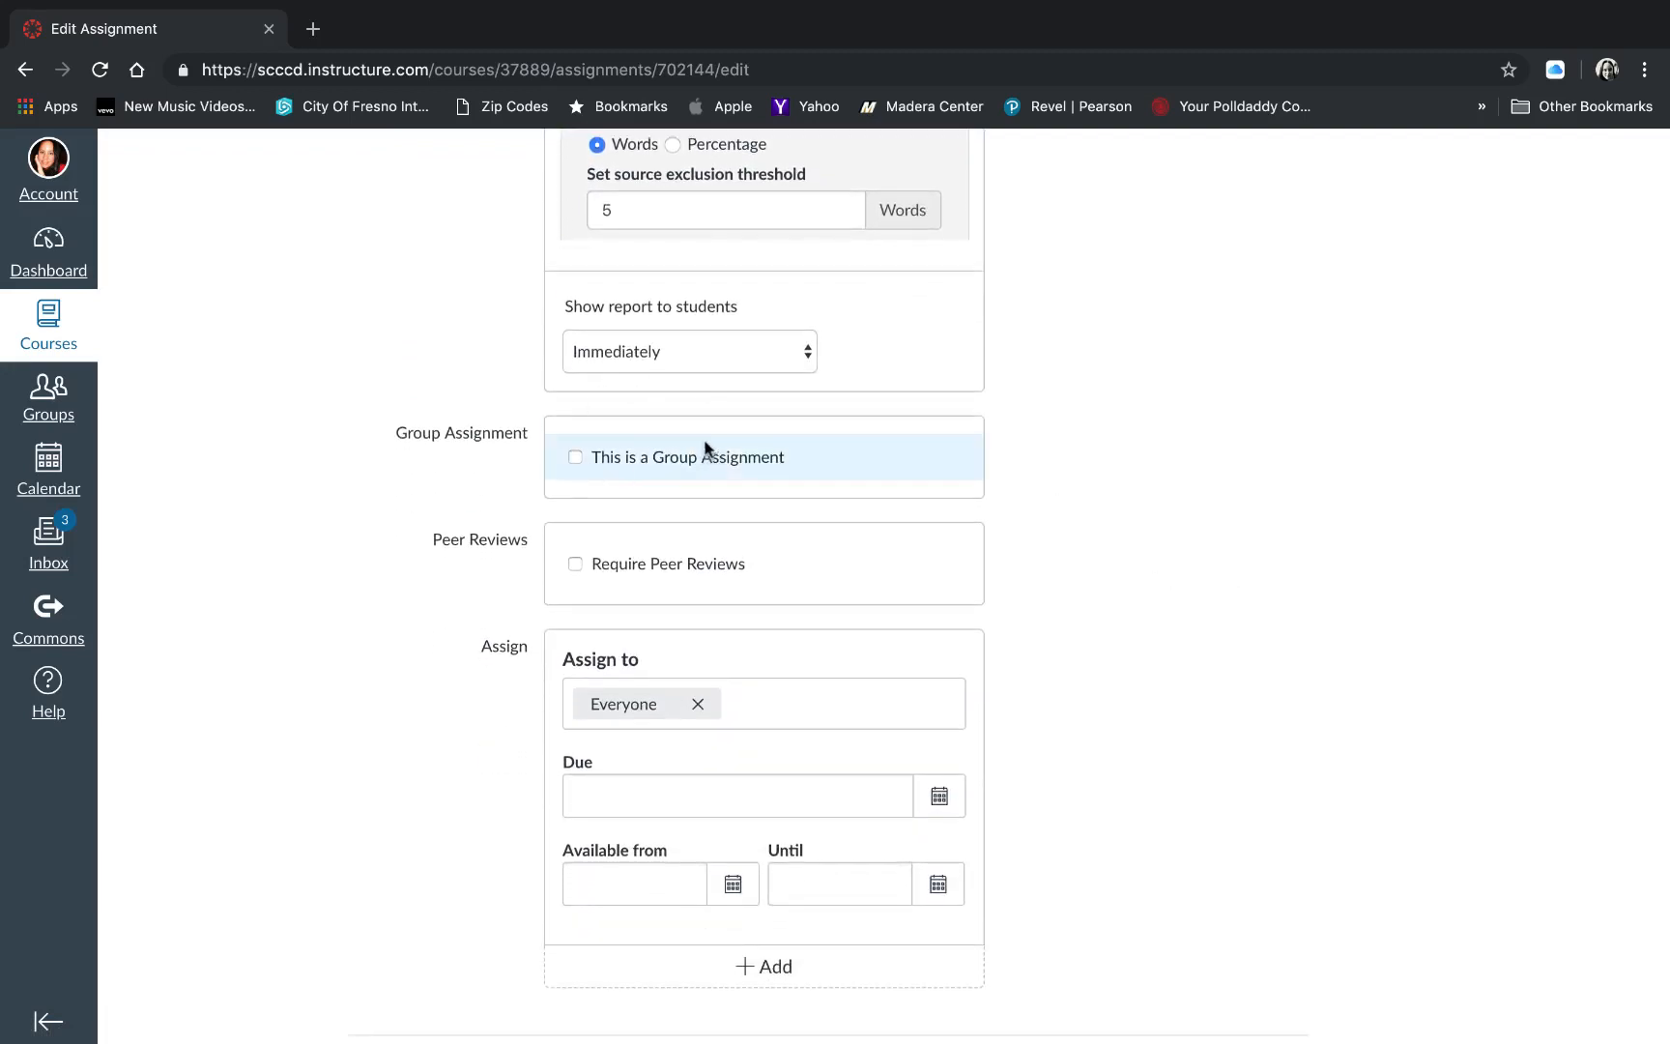
scroll(677, 459, "down", 1)
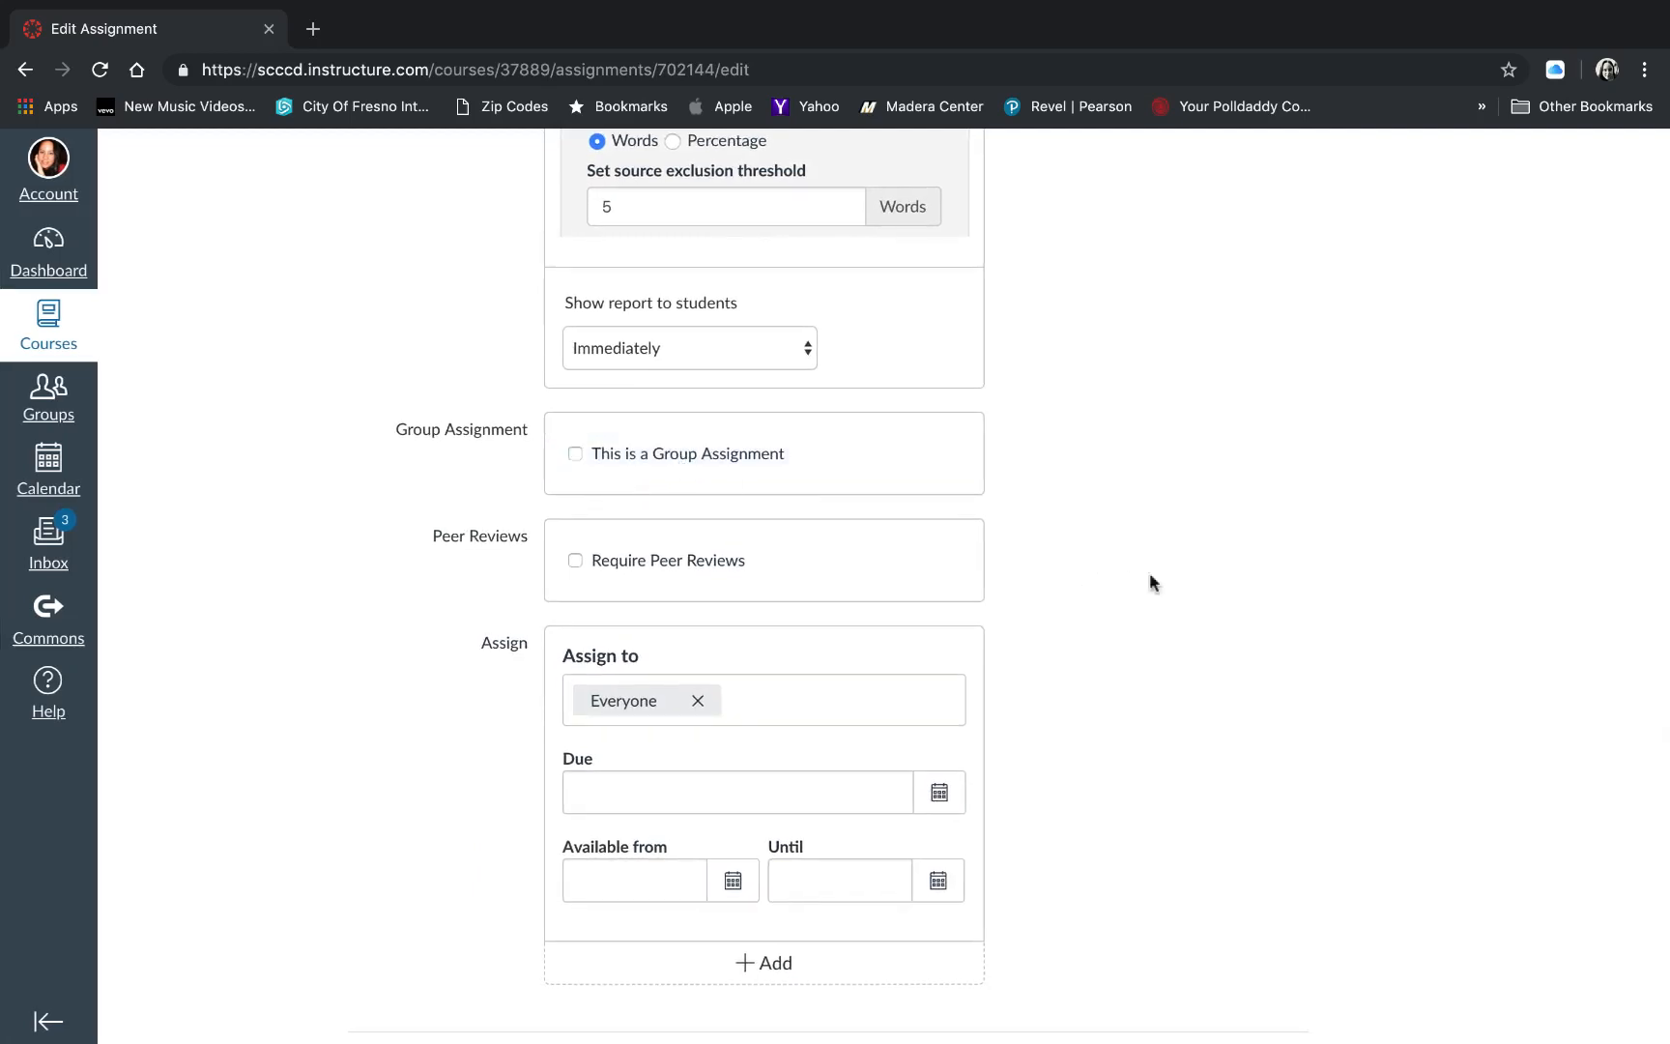
scroll(1413, 592, "down", 1)
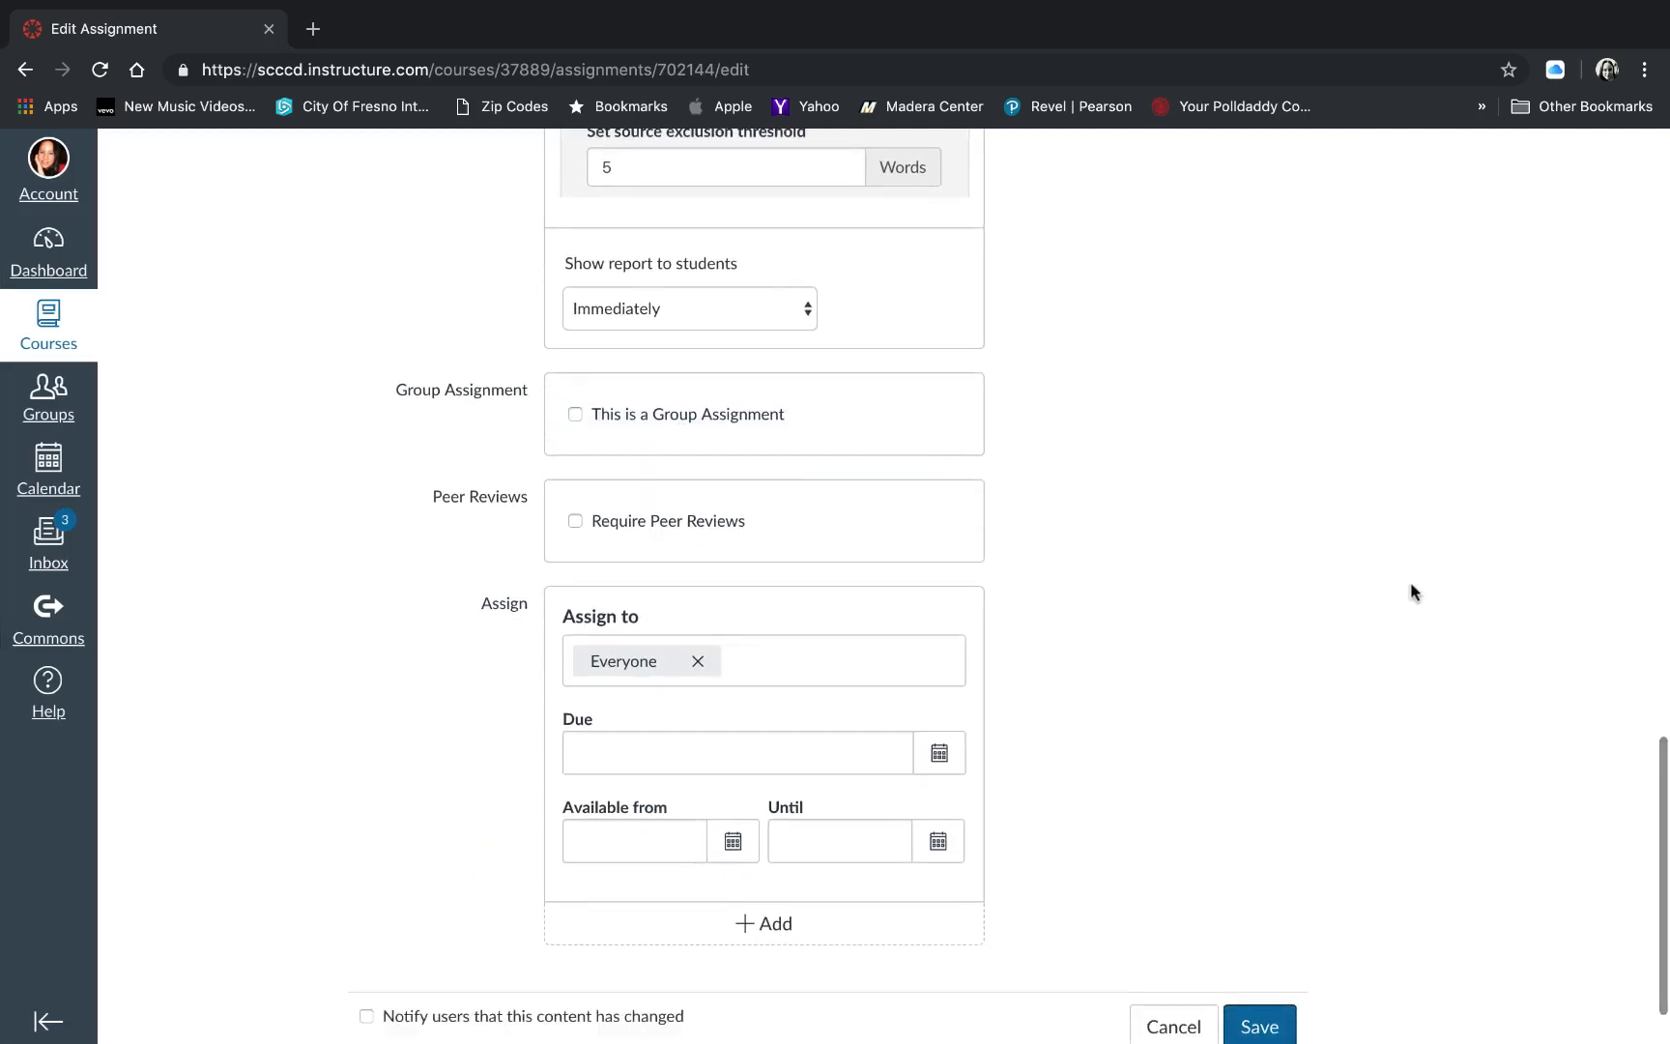
left_click(576, 523)
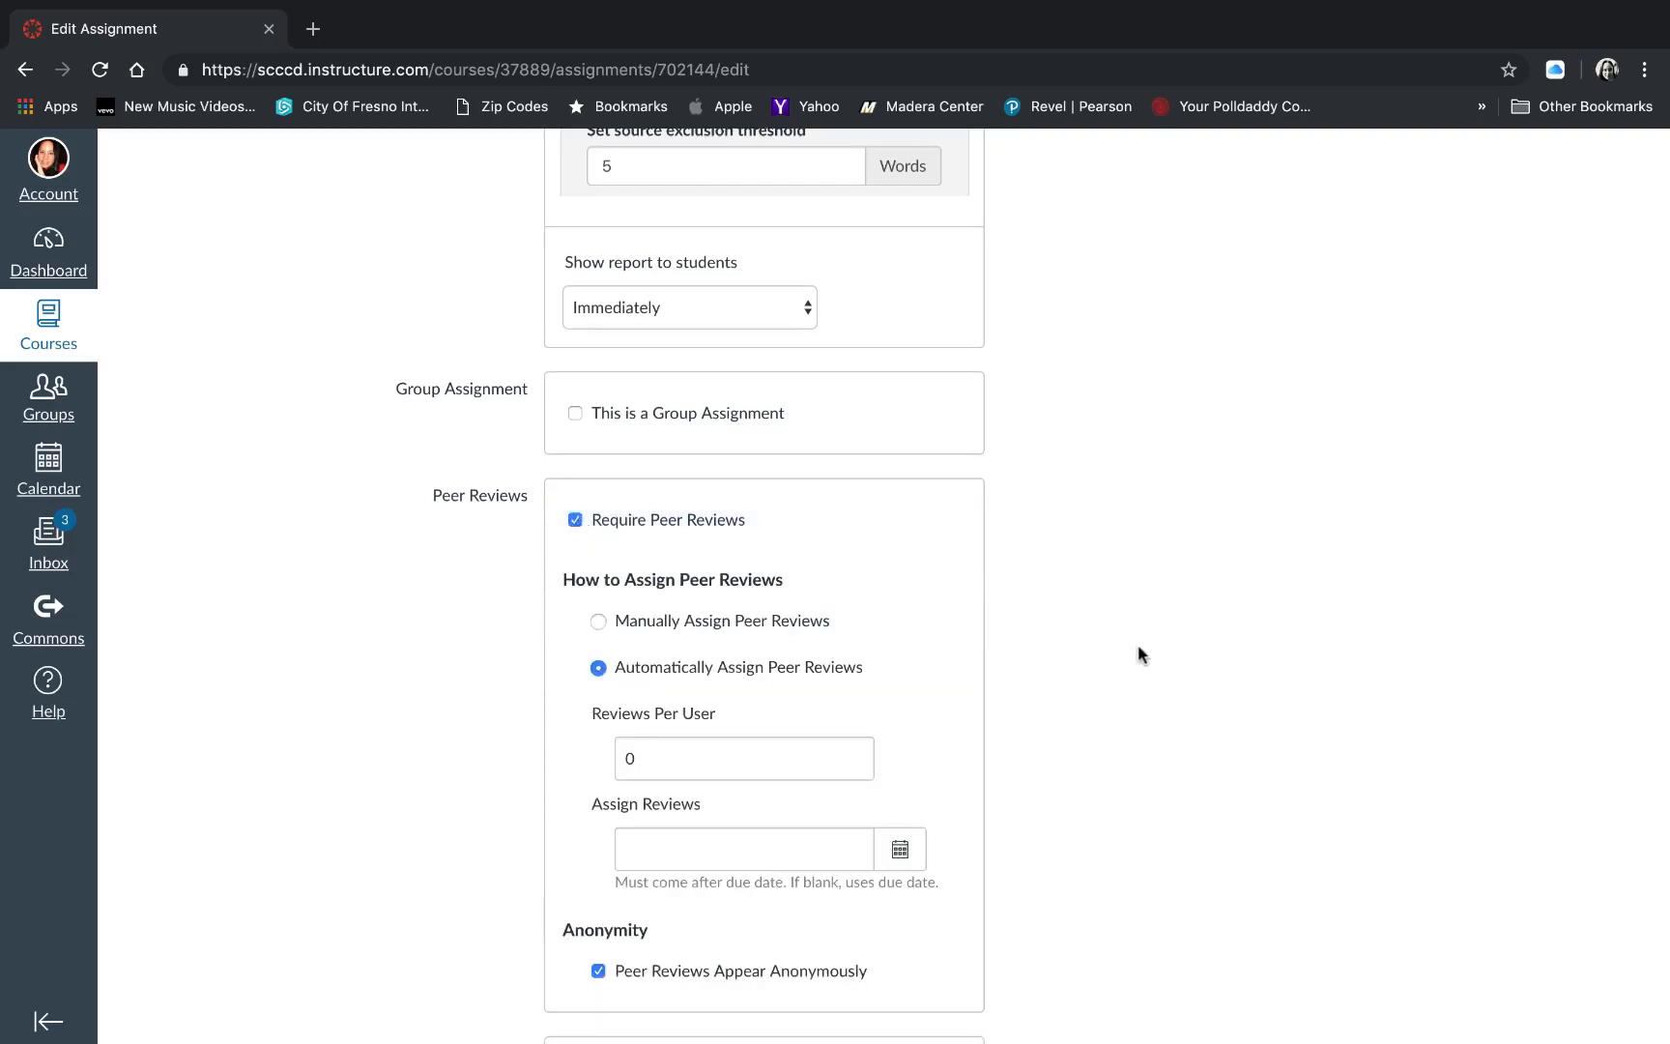
scroll(1137, 645, "down", 2)
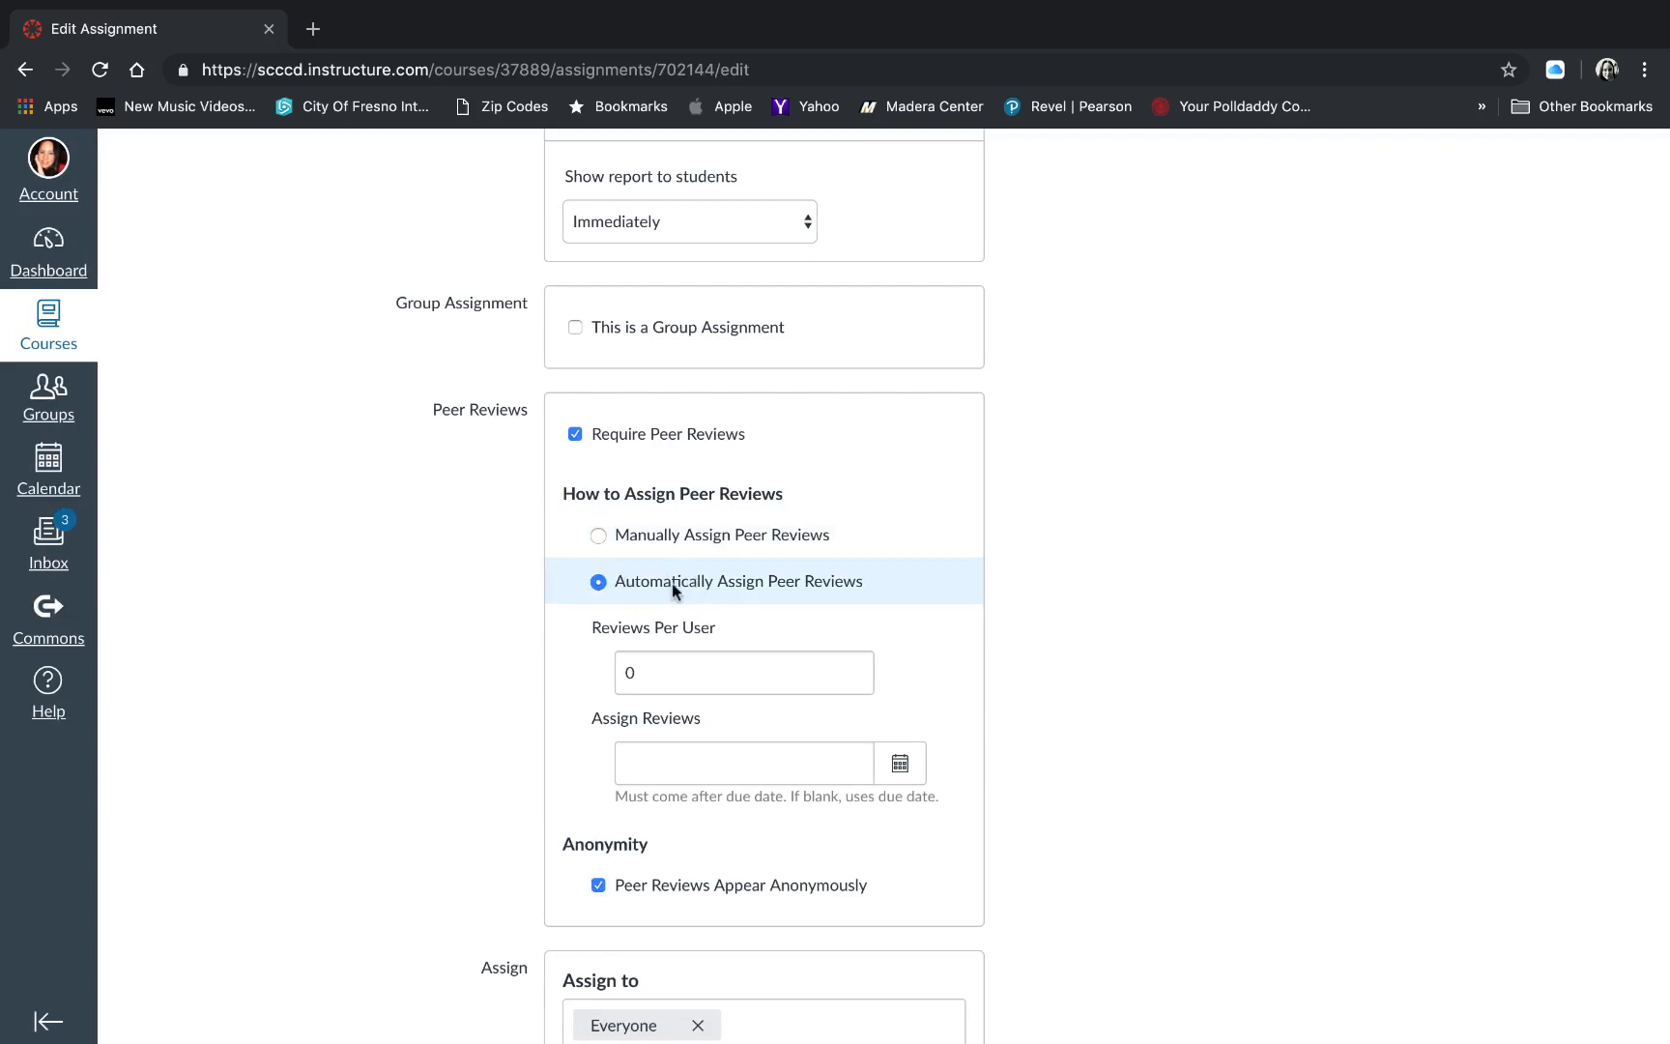
scroll(672, 585, "down", 2)
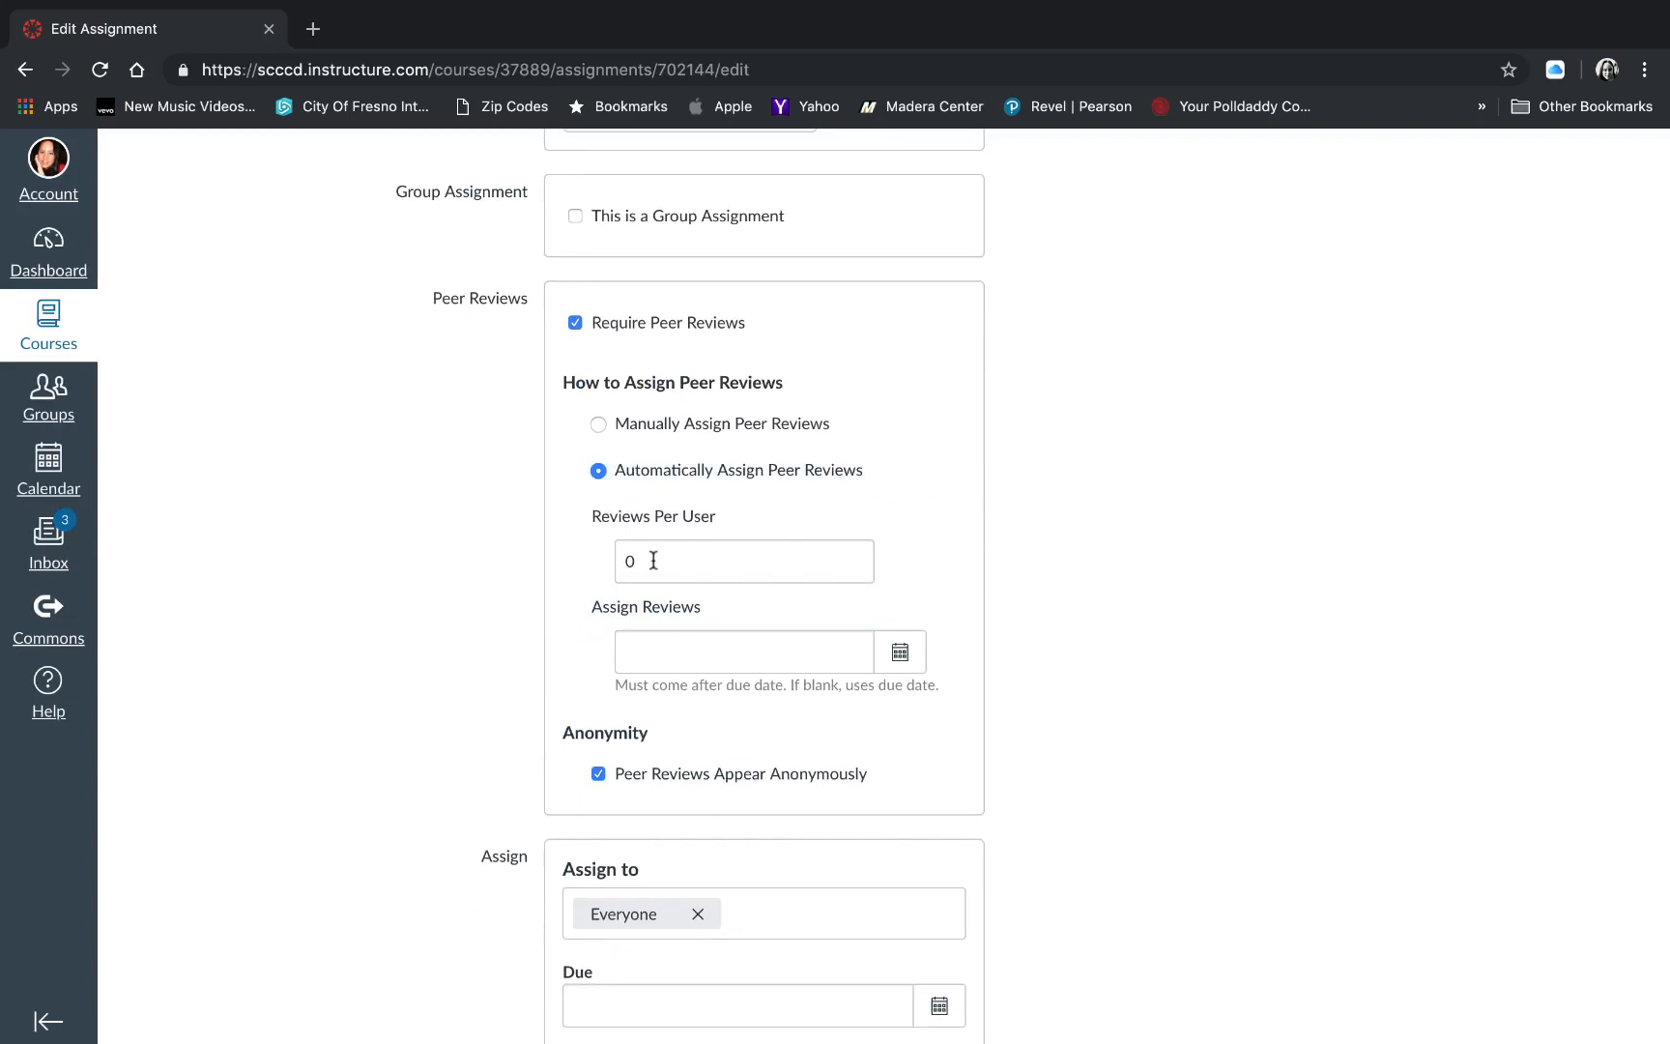
left_click_drag(653, 561, 604, 562)
type("3")
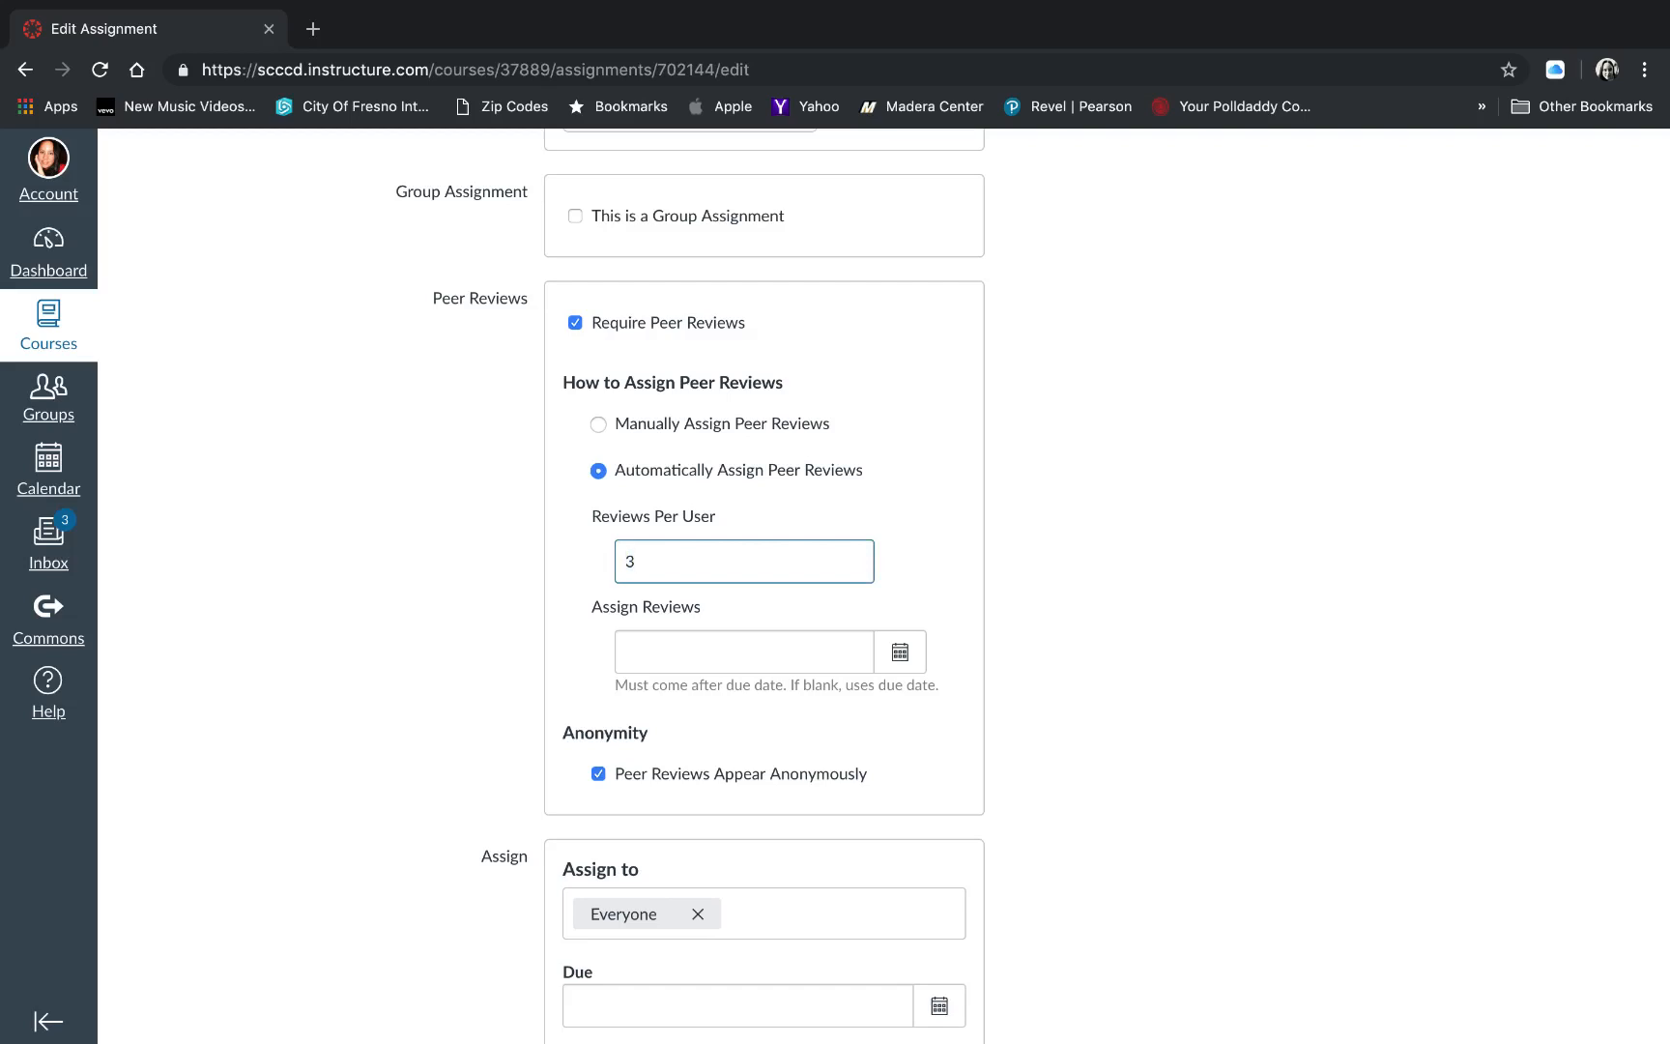
- Set the peer reviews' Assign Reviews date to Apr 25, 2019 at 6:00 pm
scroll(1163, 638, "down", 1)
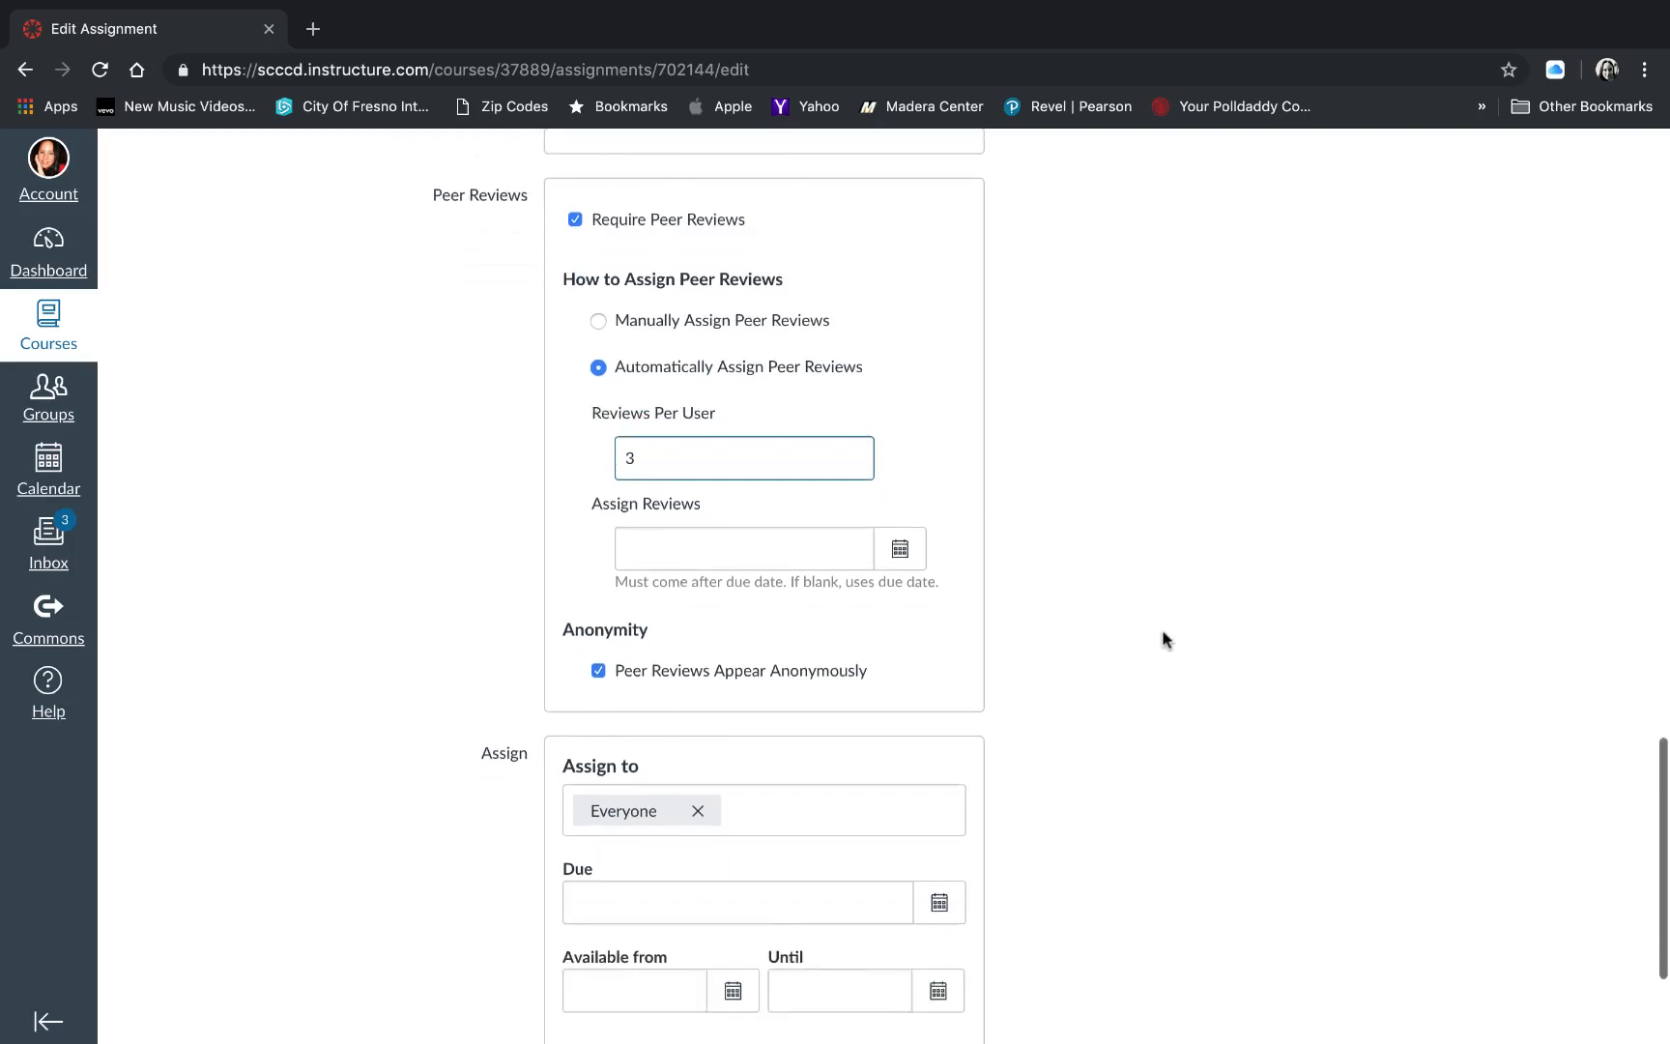
left_click(901, 550)
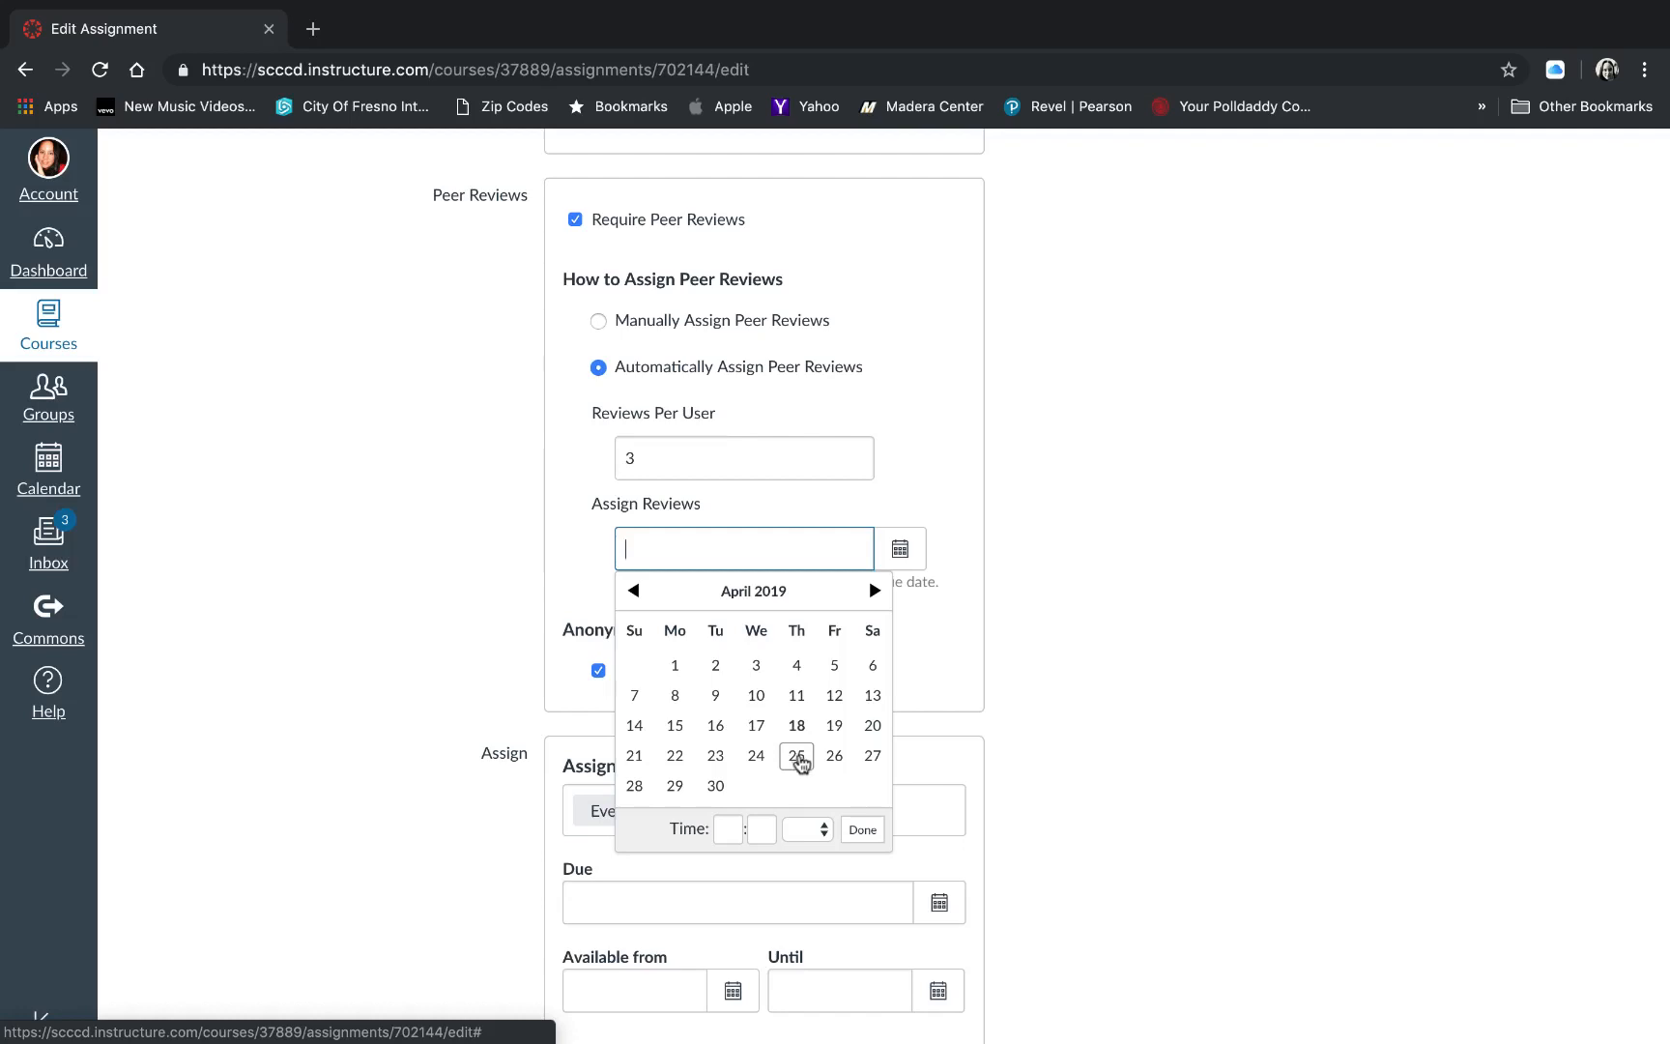
left_click(799, 758)
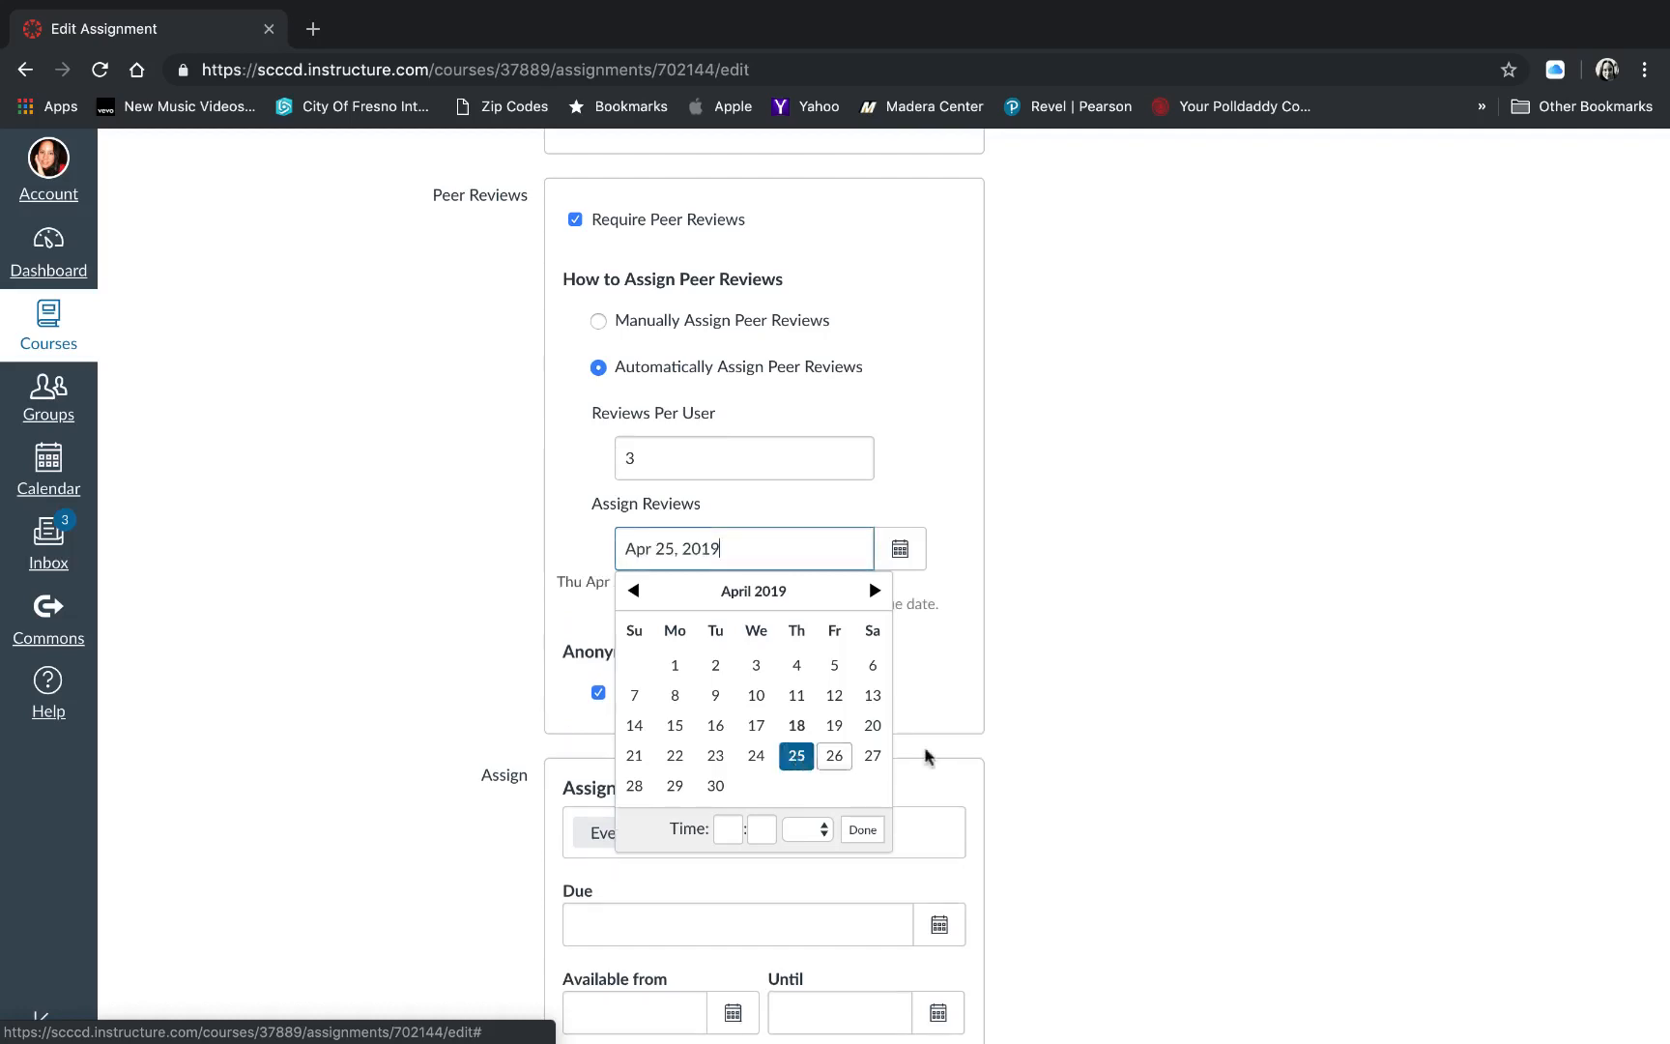
left_click(729, 831)
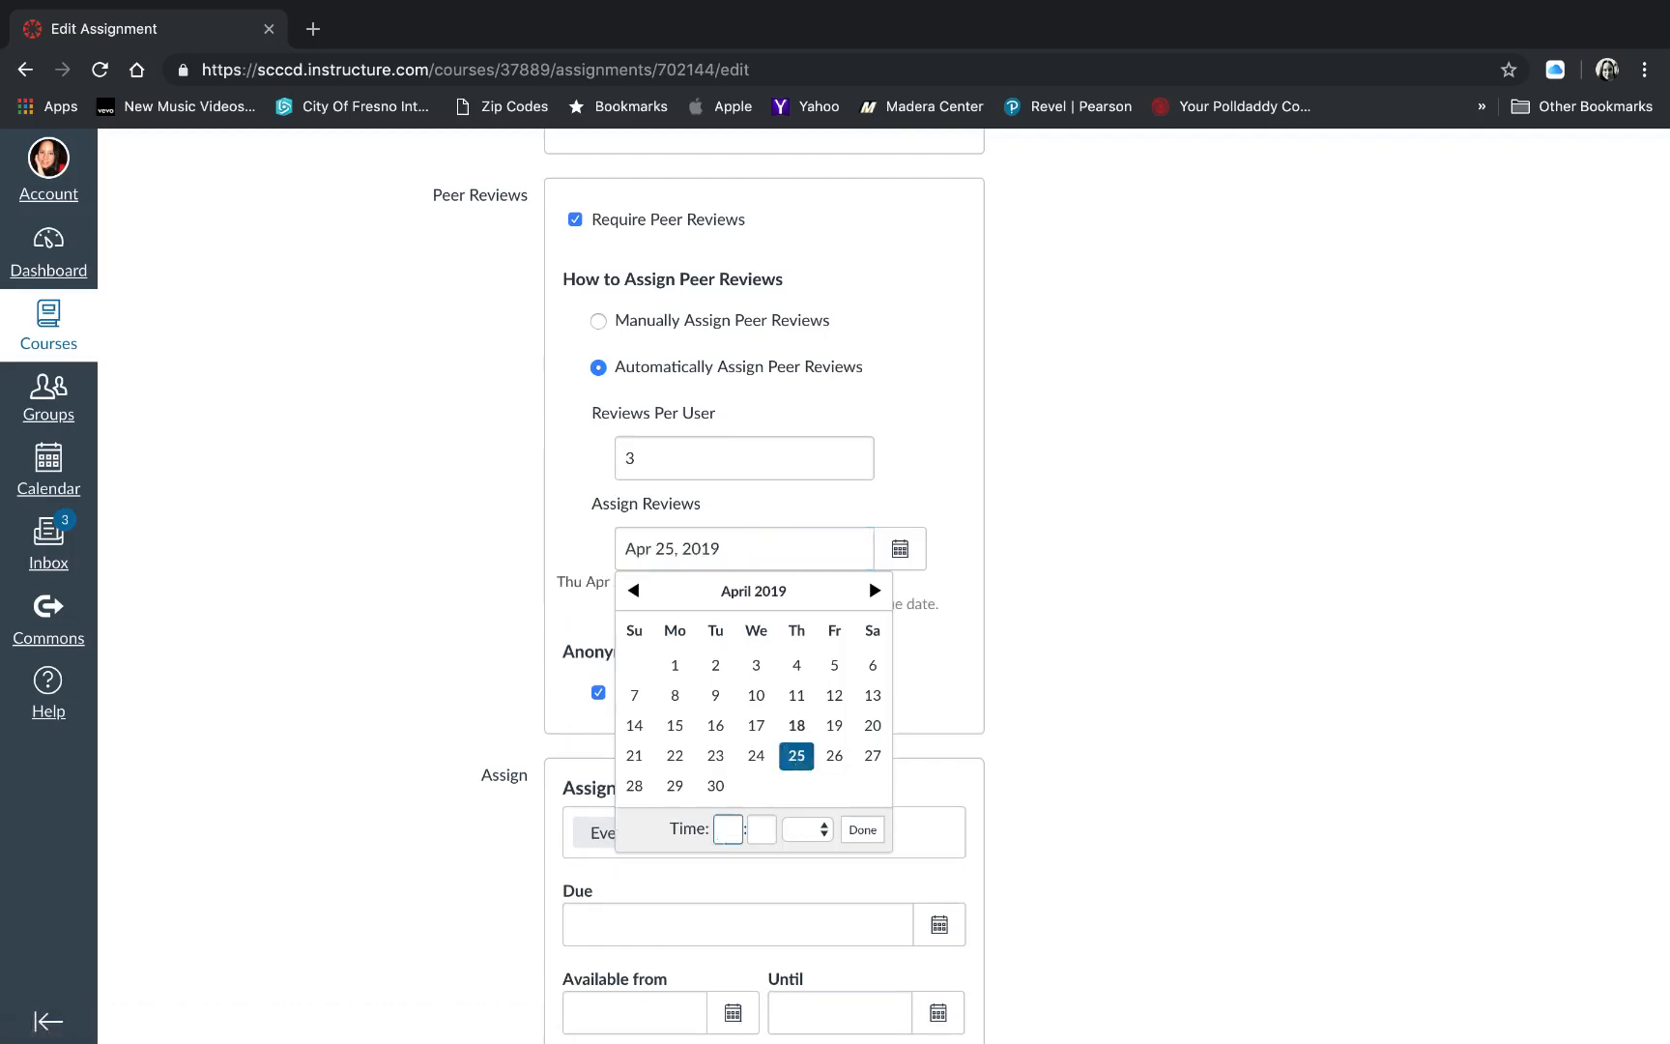
type("6")
key("Tab")
type("00")
key("Tab")
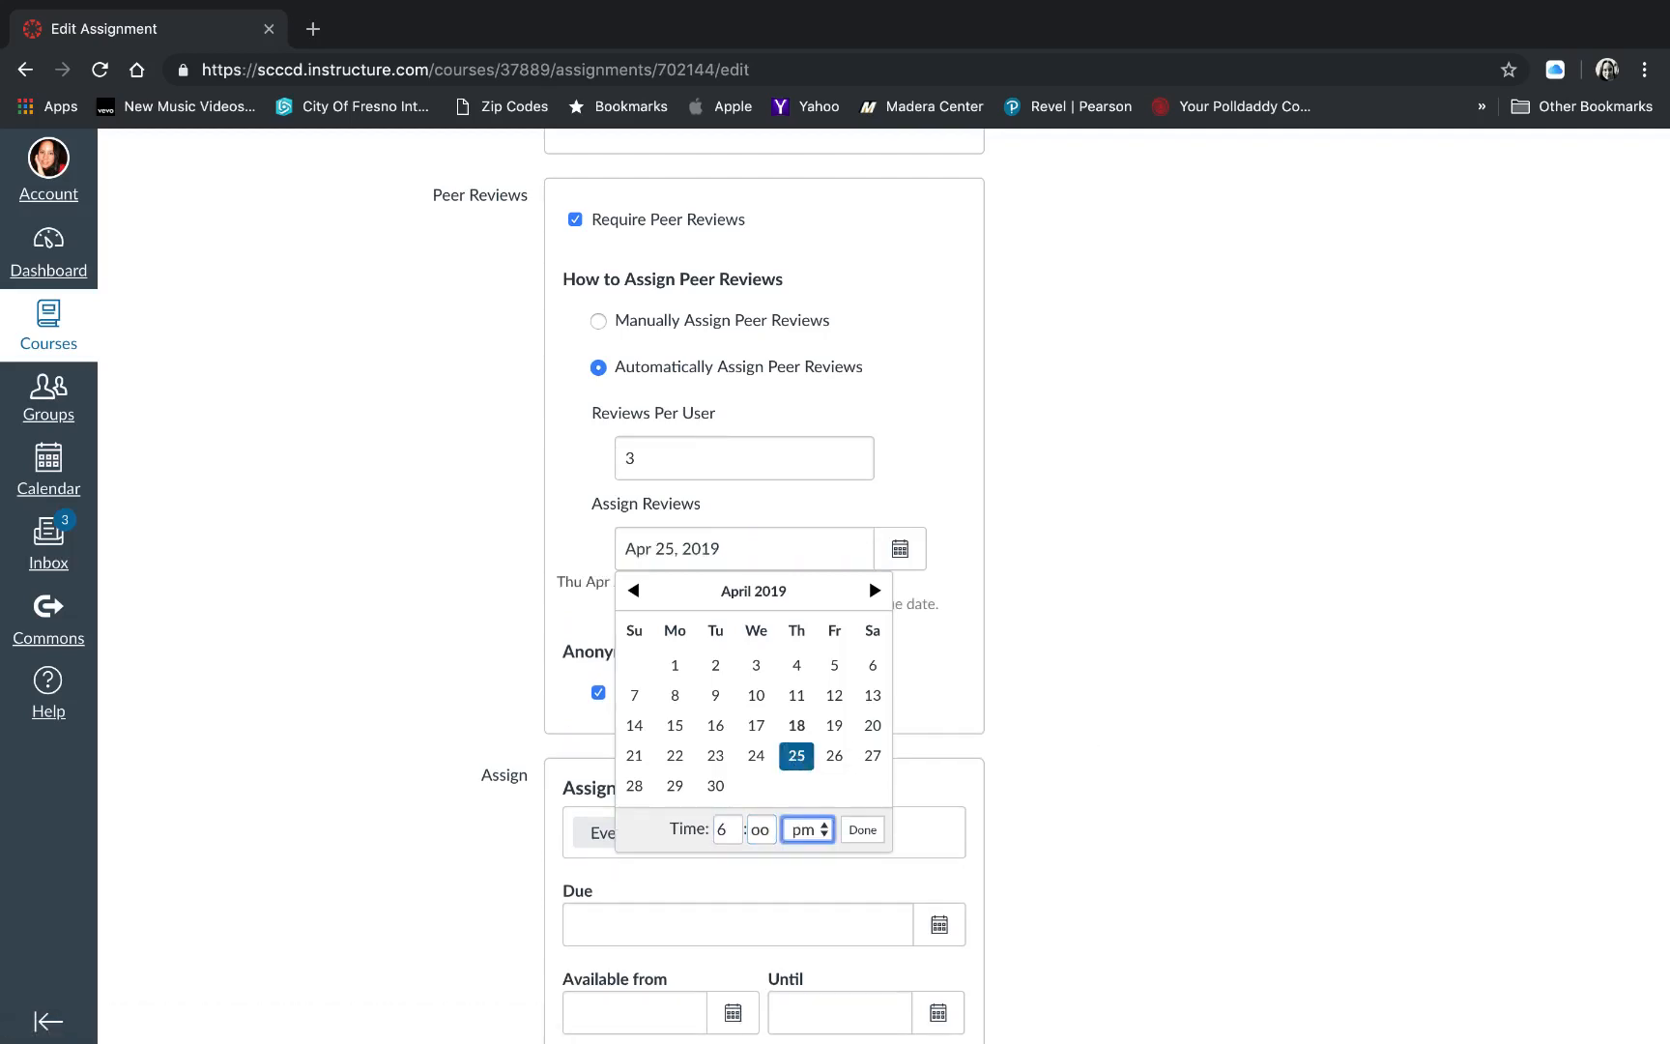
key("shift+Tab")
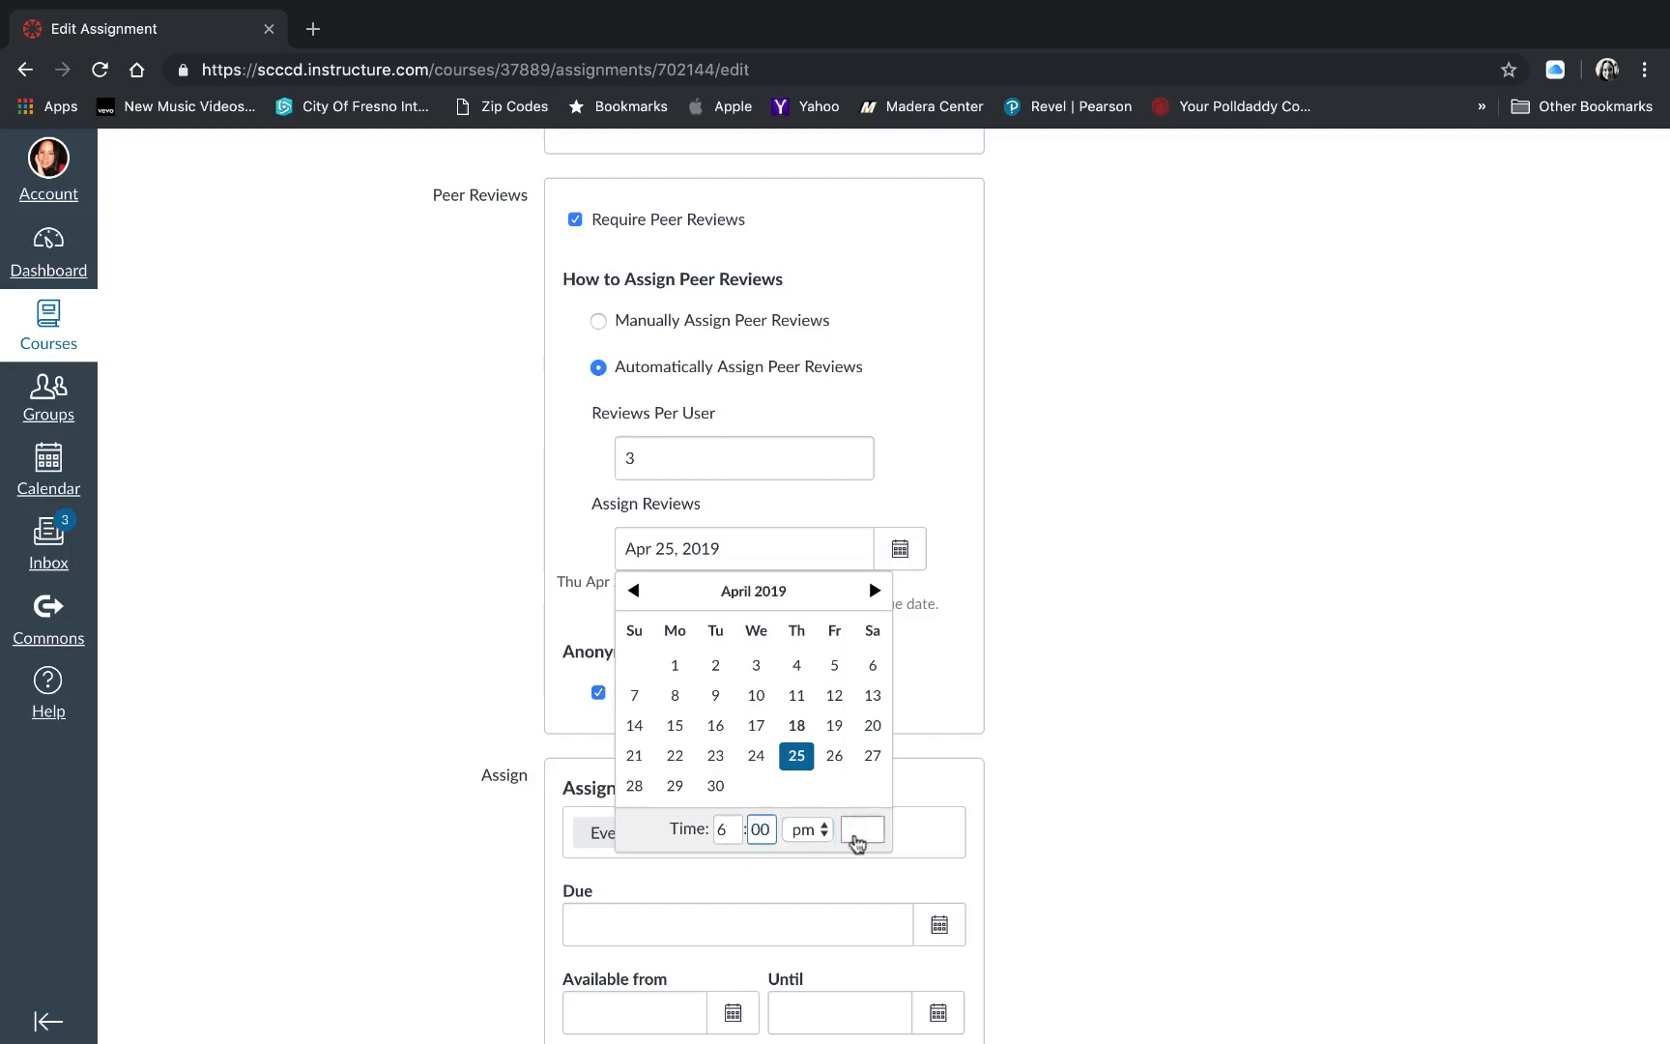
left_click(862, 831)
- Set the assignment's due date for Everyone to Apr 25 at 6:00 pm
scroll(1198, 785, "down", 3)
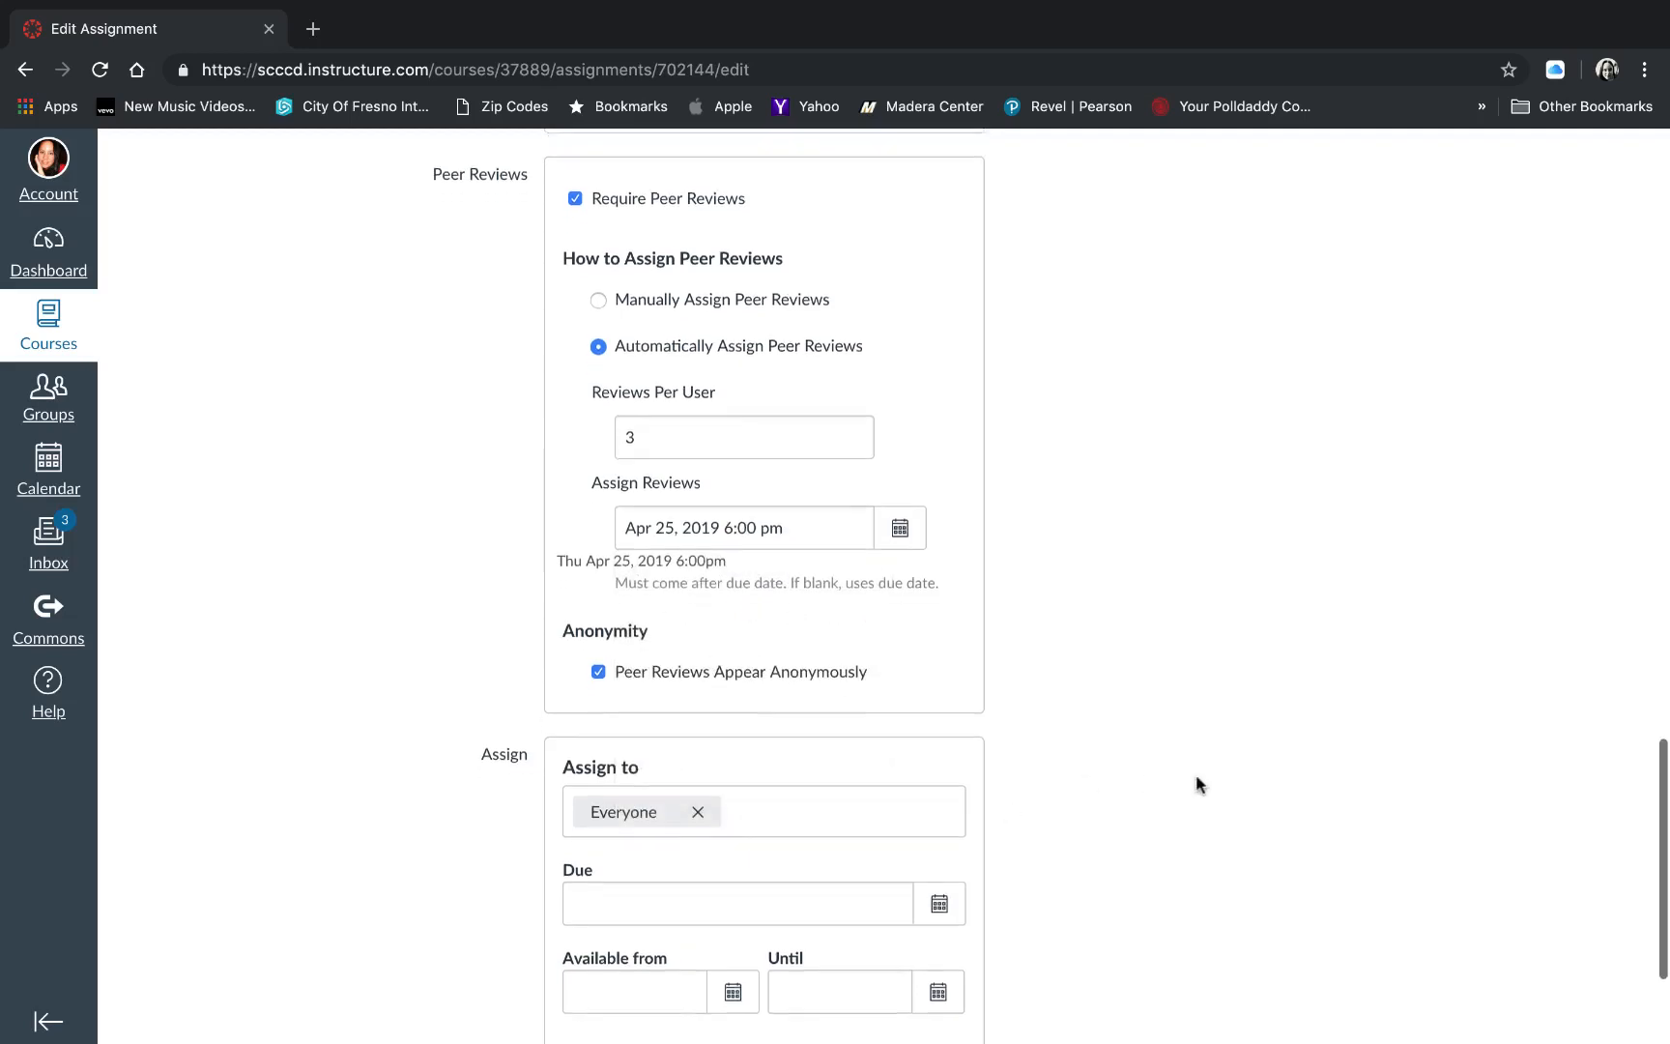
left_click(936, 796)
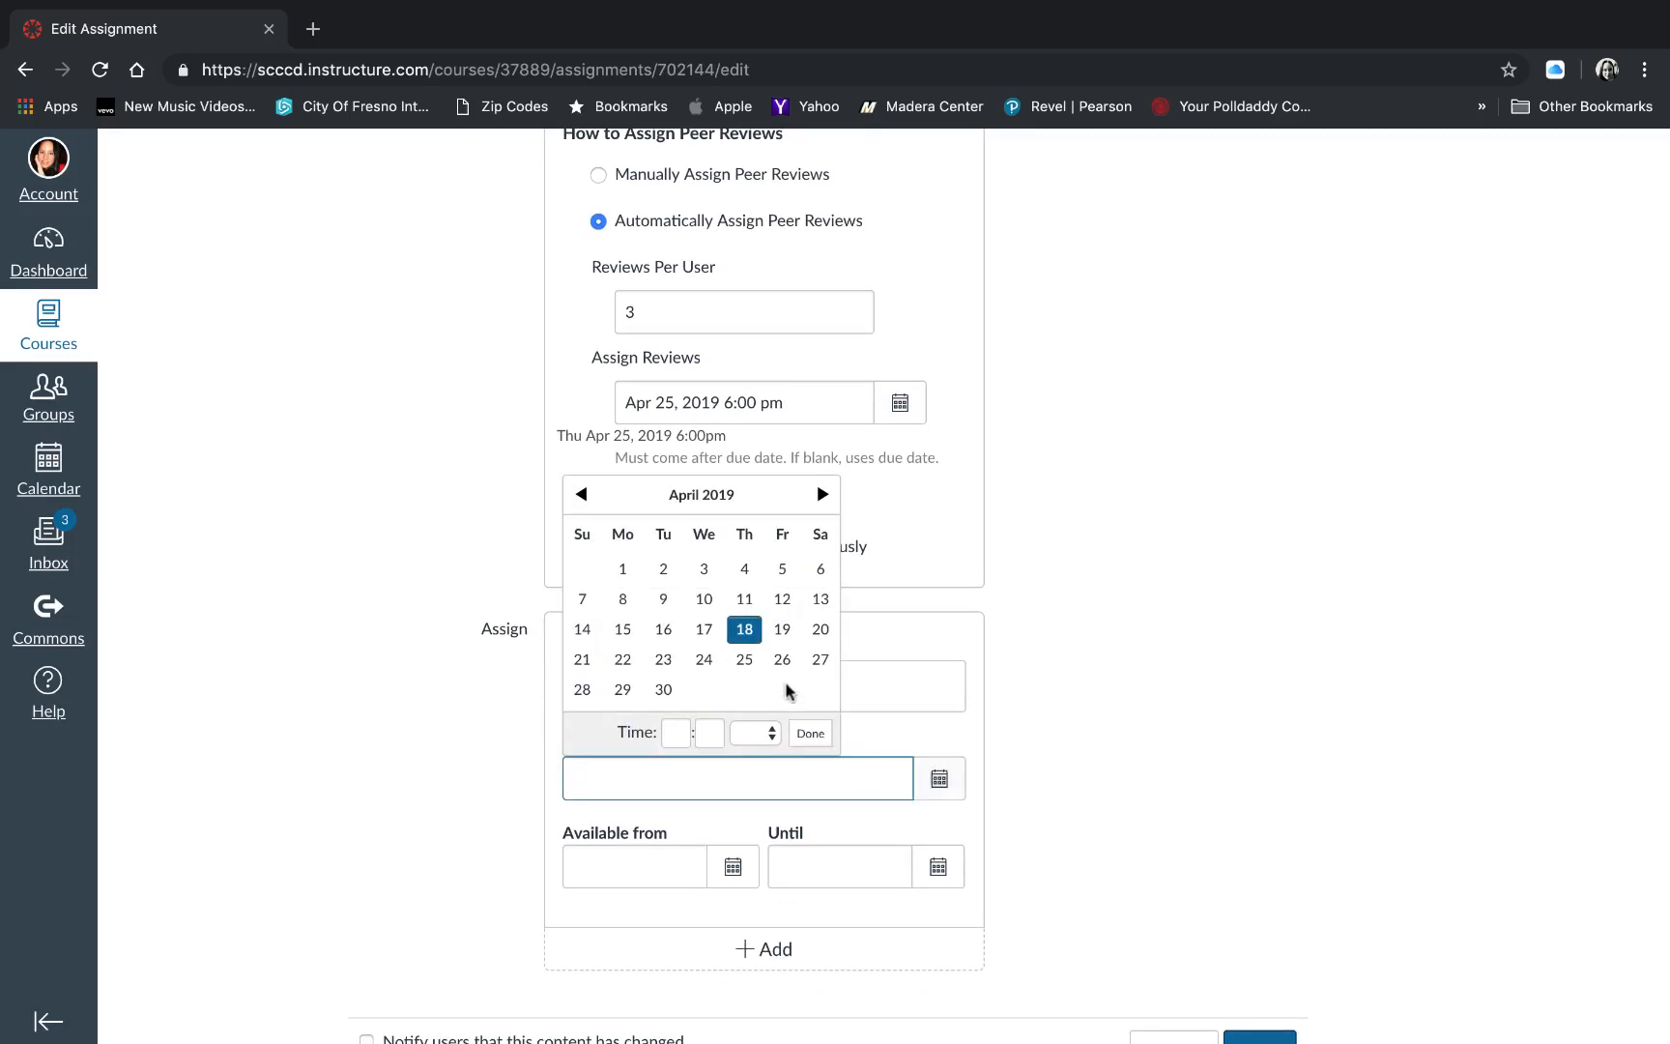
left_click(753, 670)
left_click(682, 732)
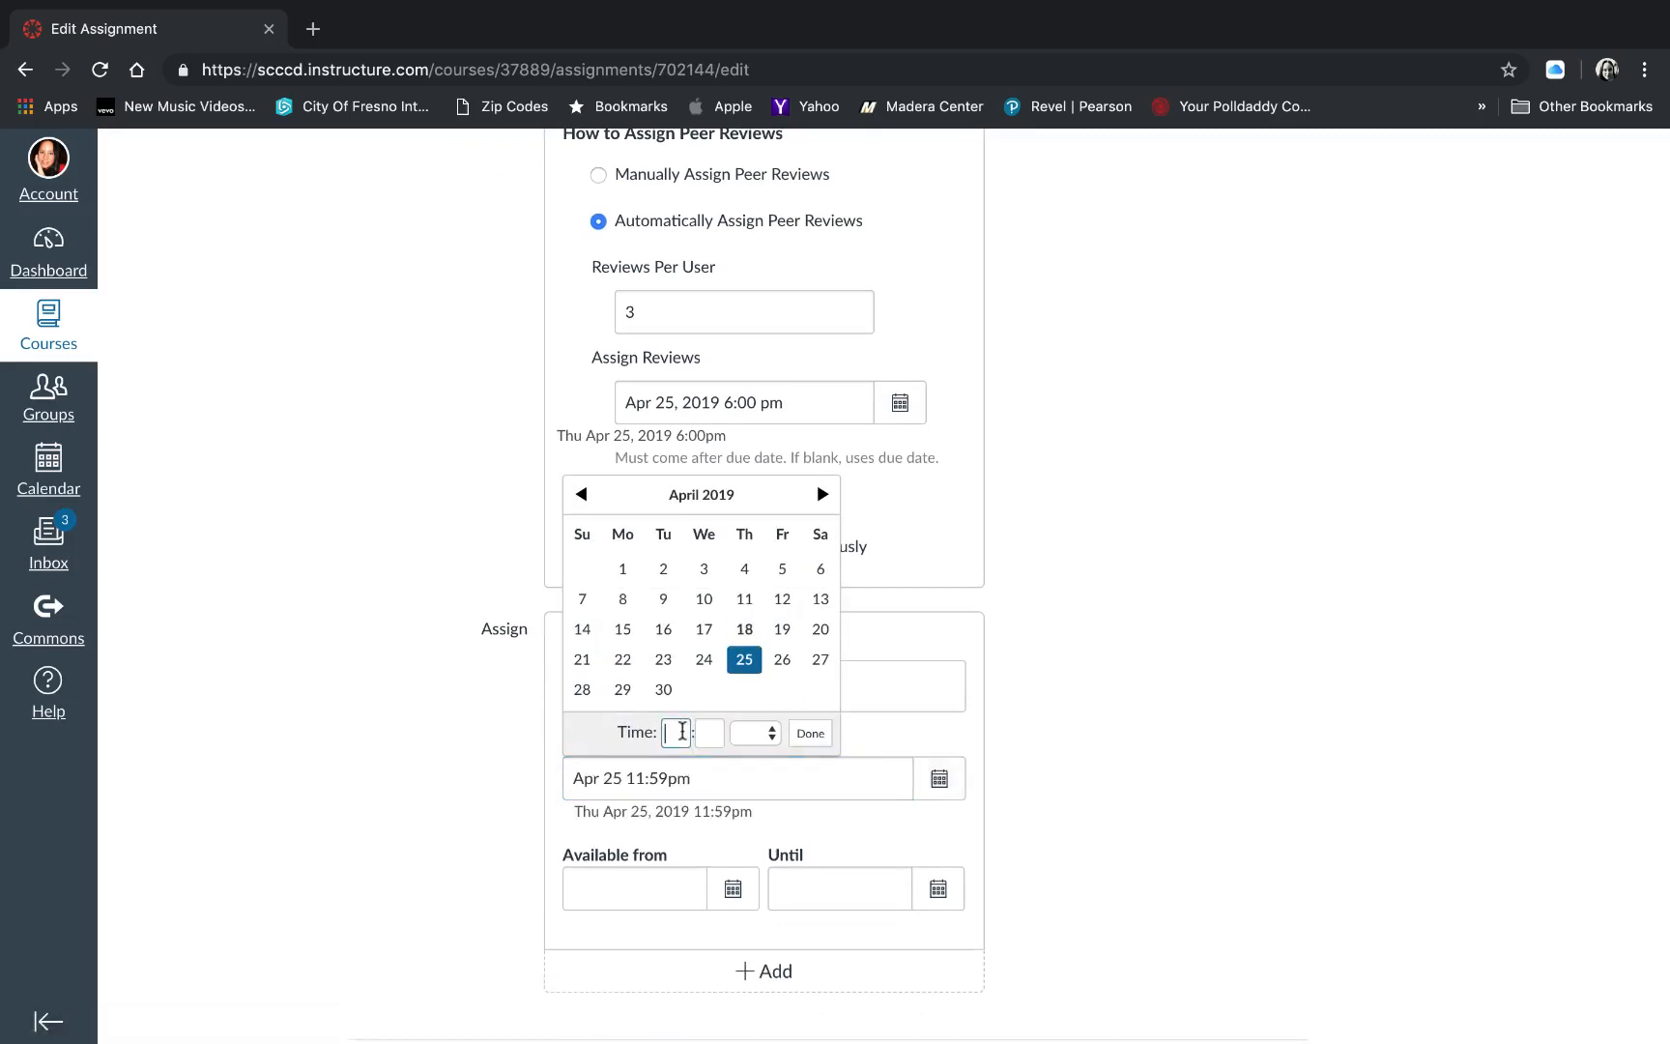
type("6")
key("Tab")
type("00")
left_click(808, 732)
- Make the assignment available from Apr 18, keeping the default start time
scroll(688, 942, "up", 1)
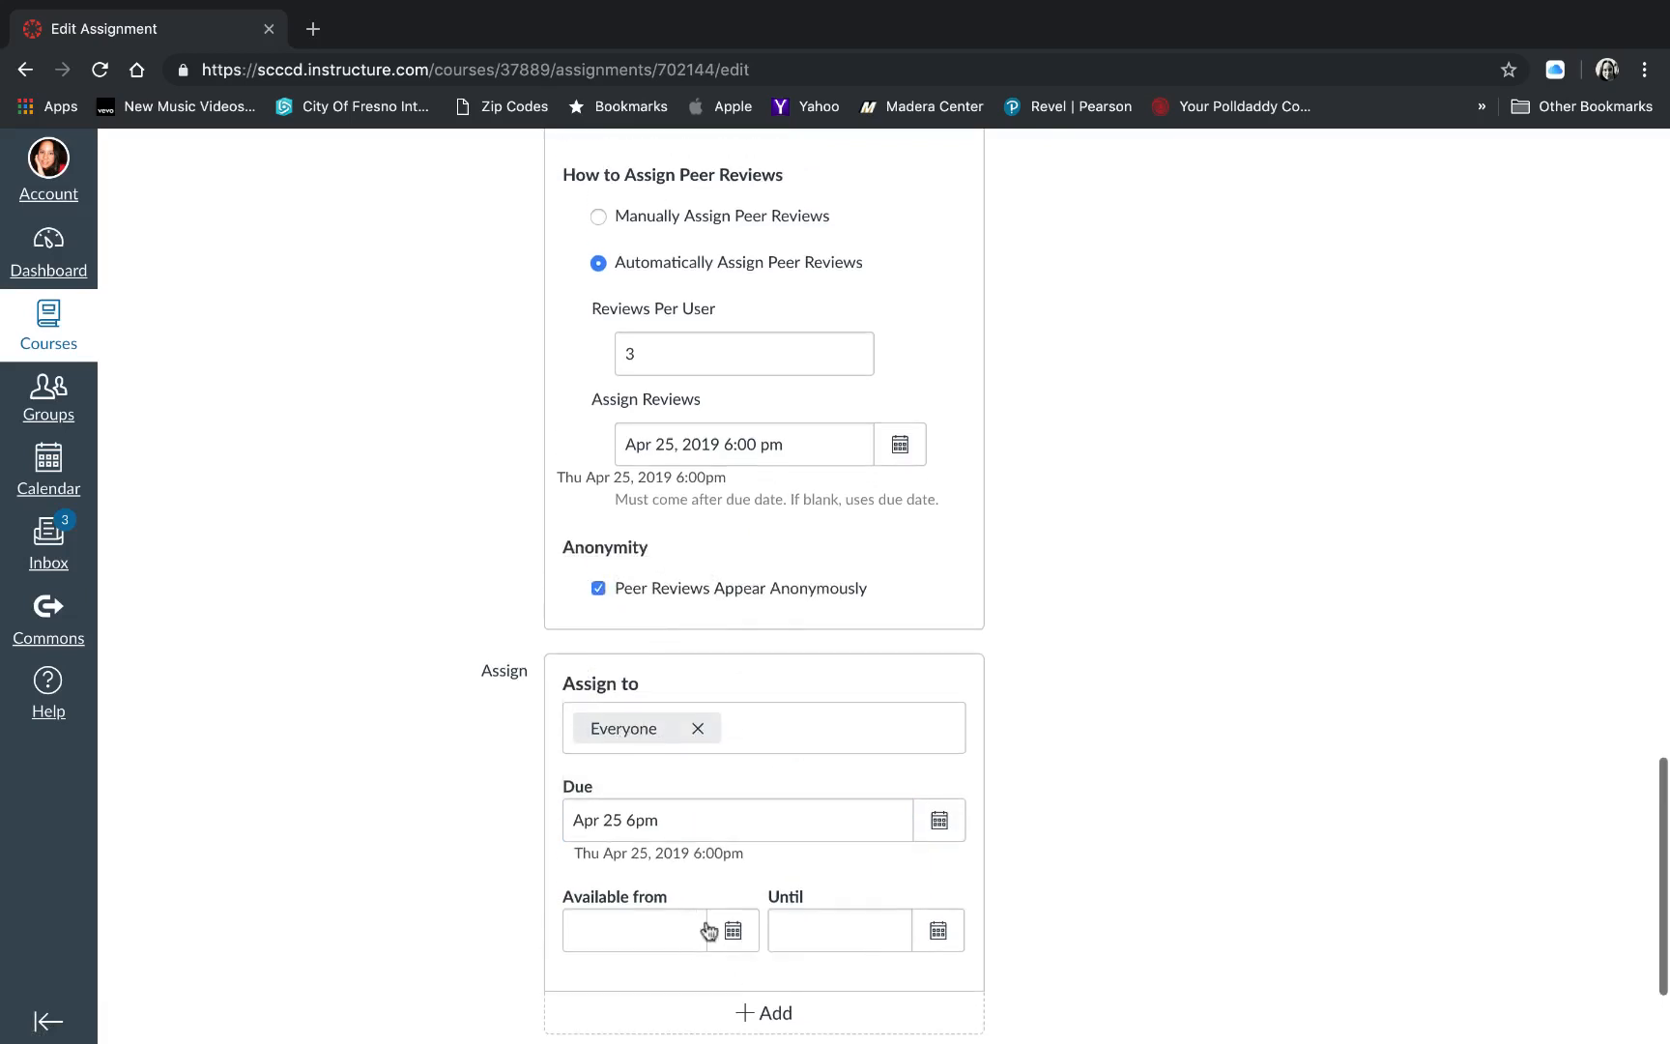
left_click(732, 931)
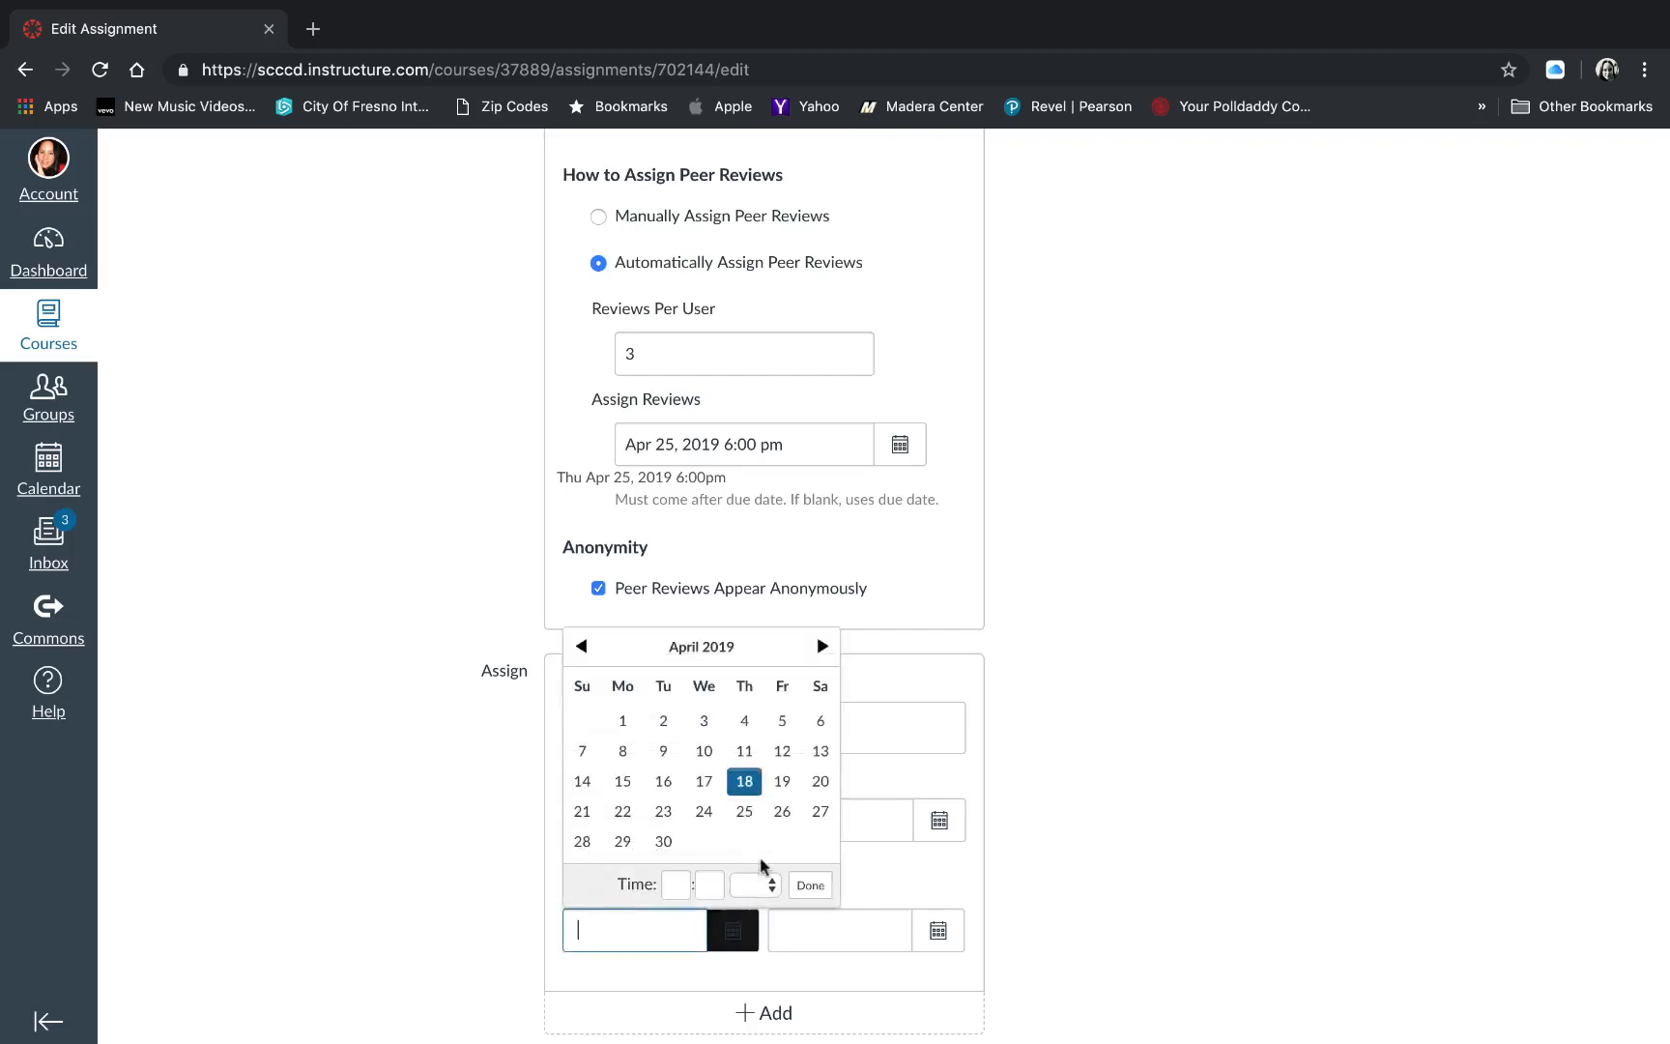
left_click(744, 783)
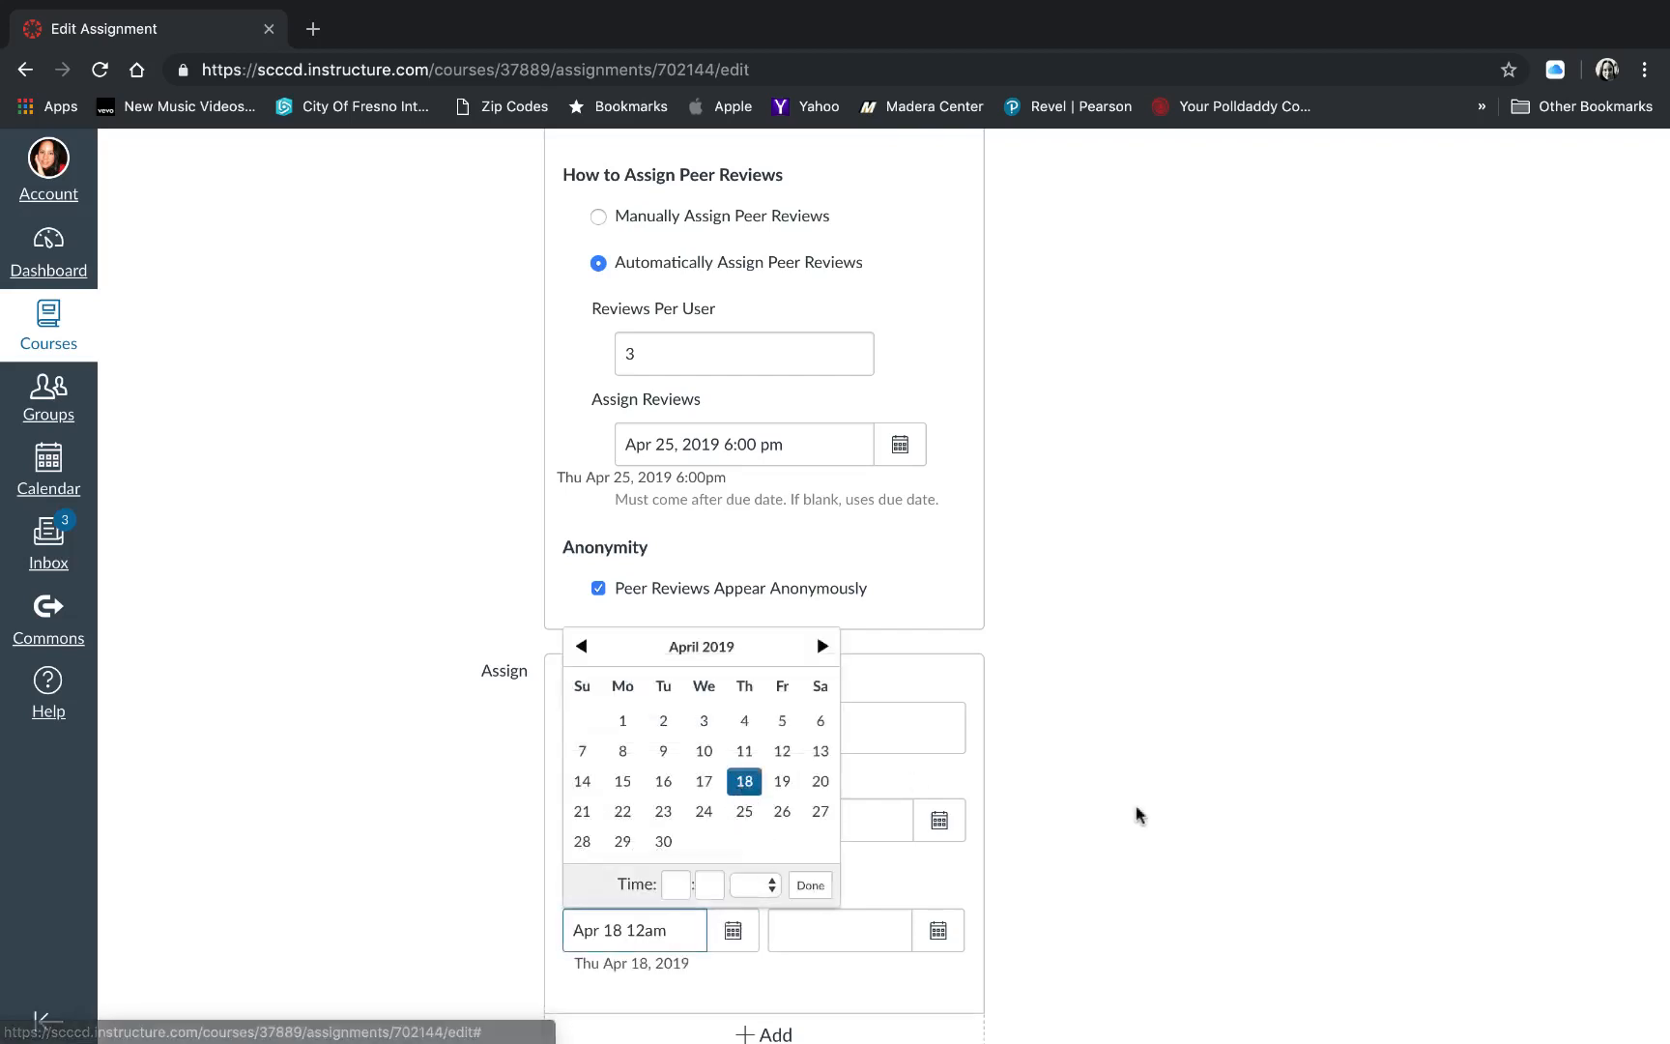
left_click(1178, 812)
- Set the assignment's Until date to May 2 at 6:00 pm
scroll(1178, 812, "down", 3)
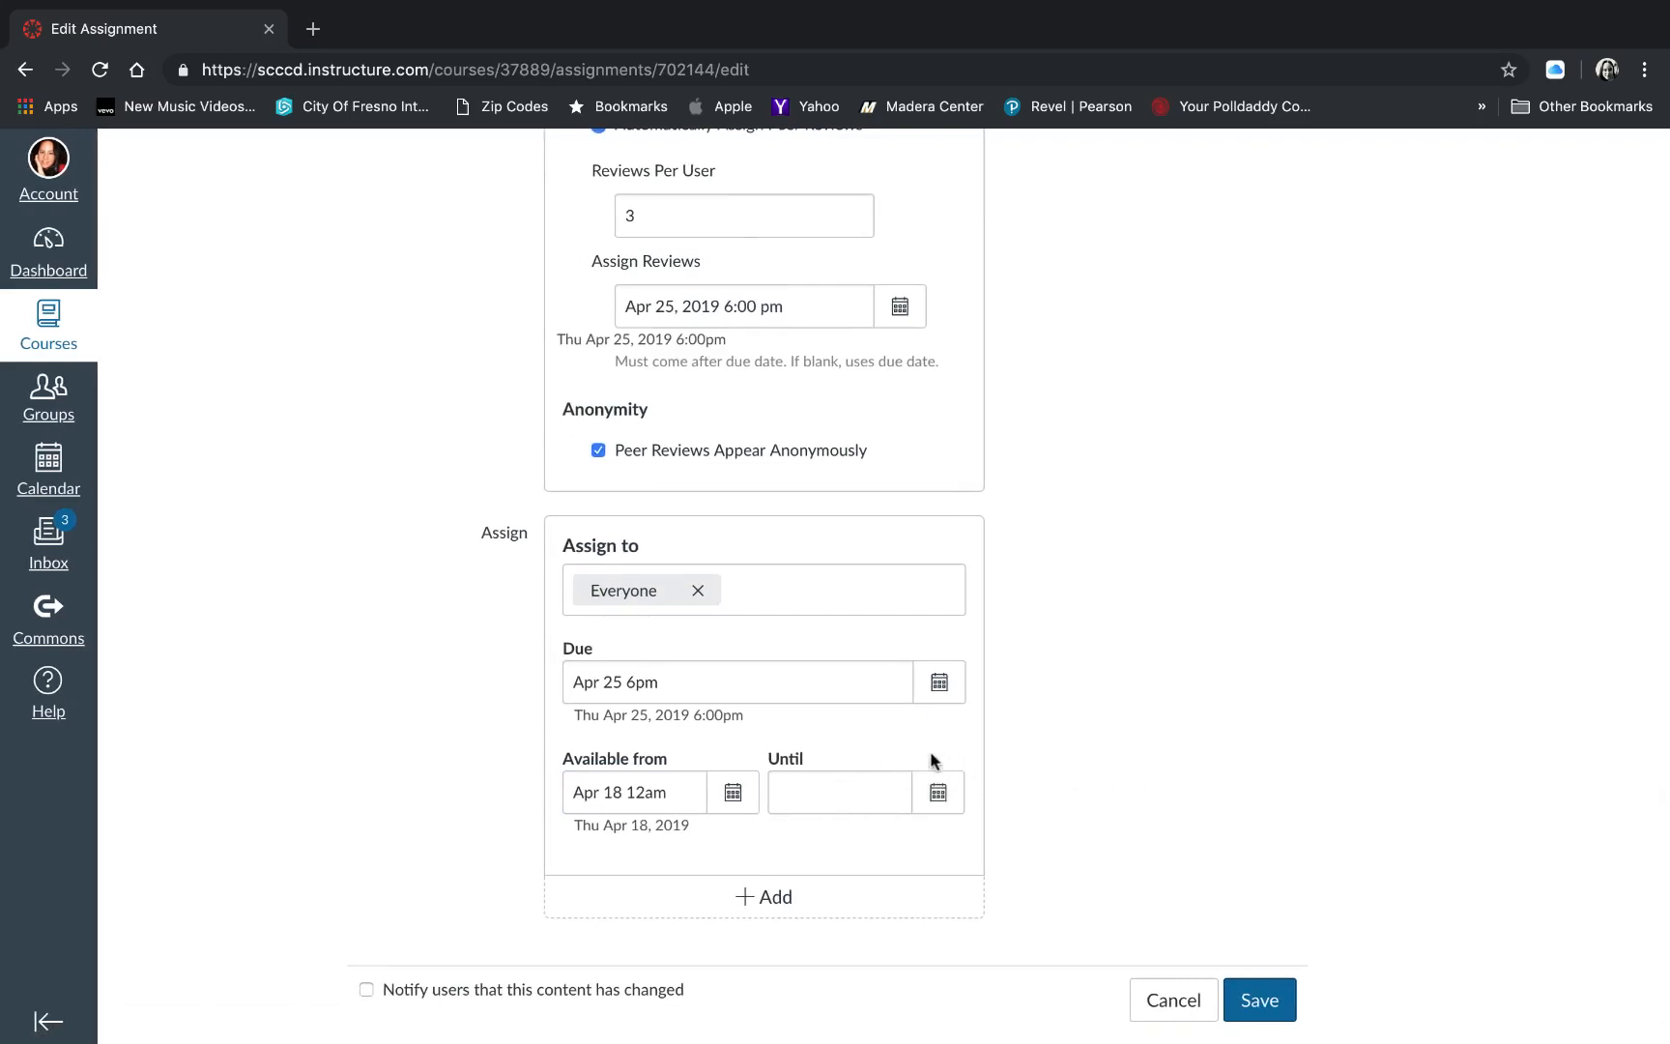
left_click(946, 804)
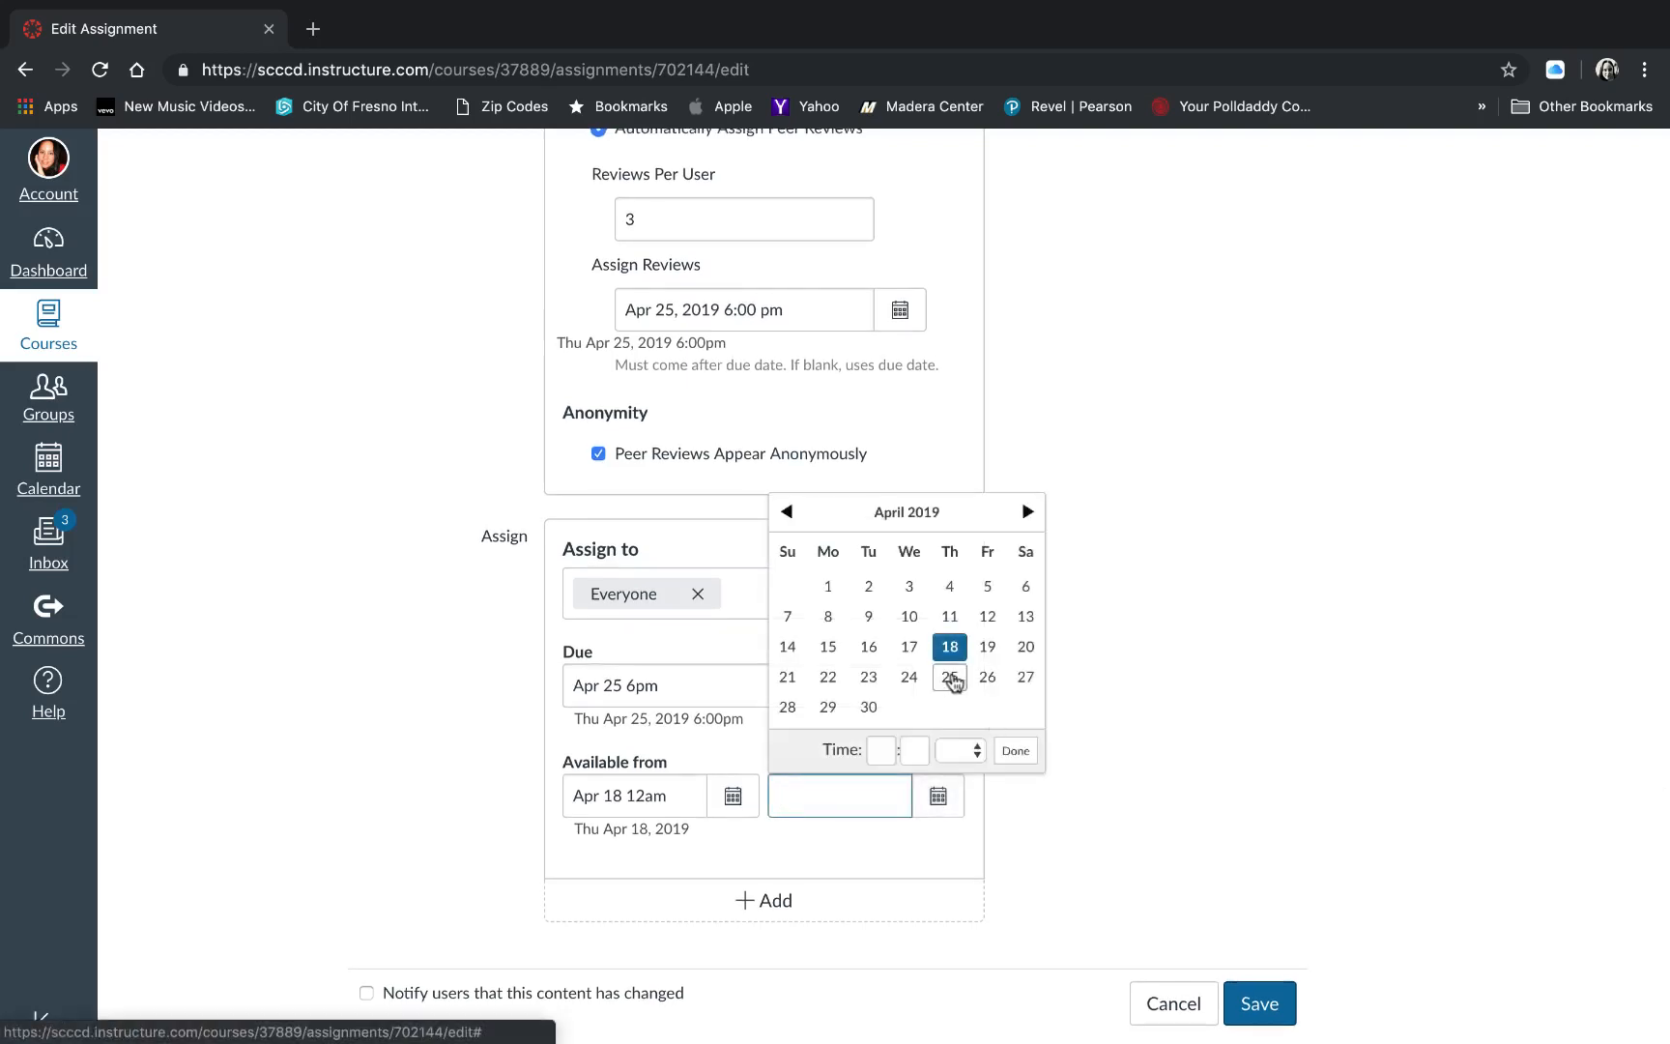
scroll(1032, 588, "down", 1)
left_click(1027, 510)
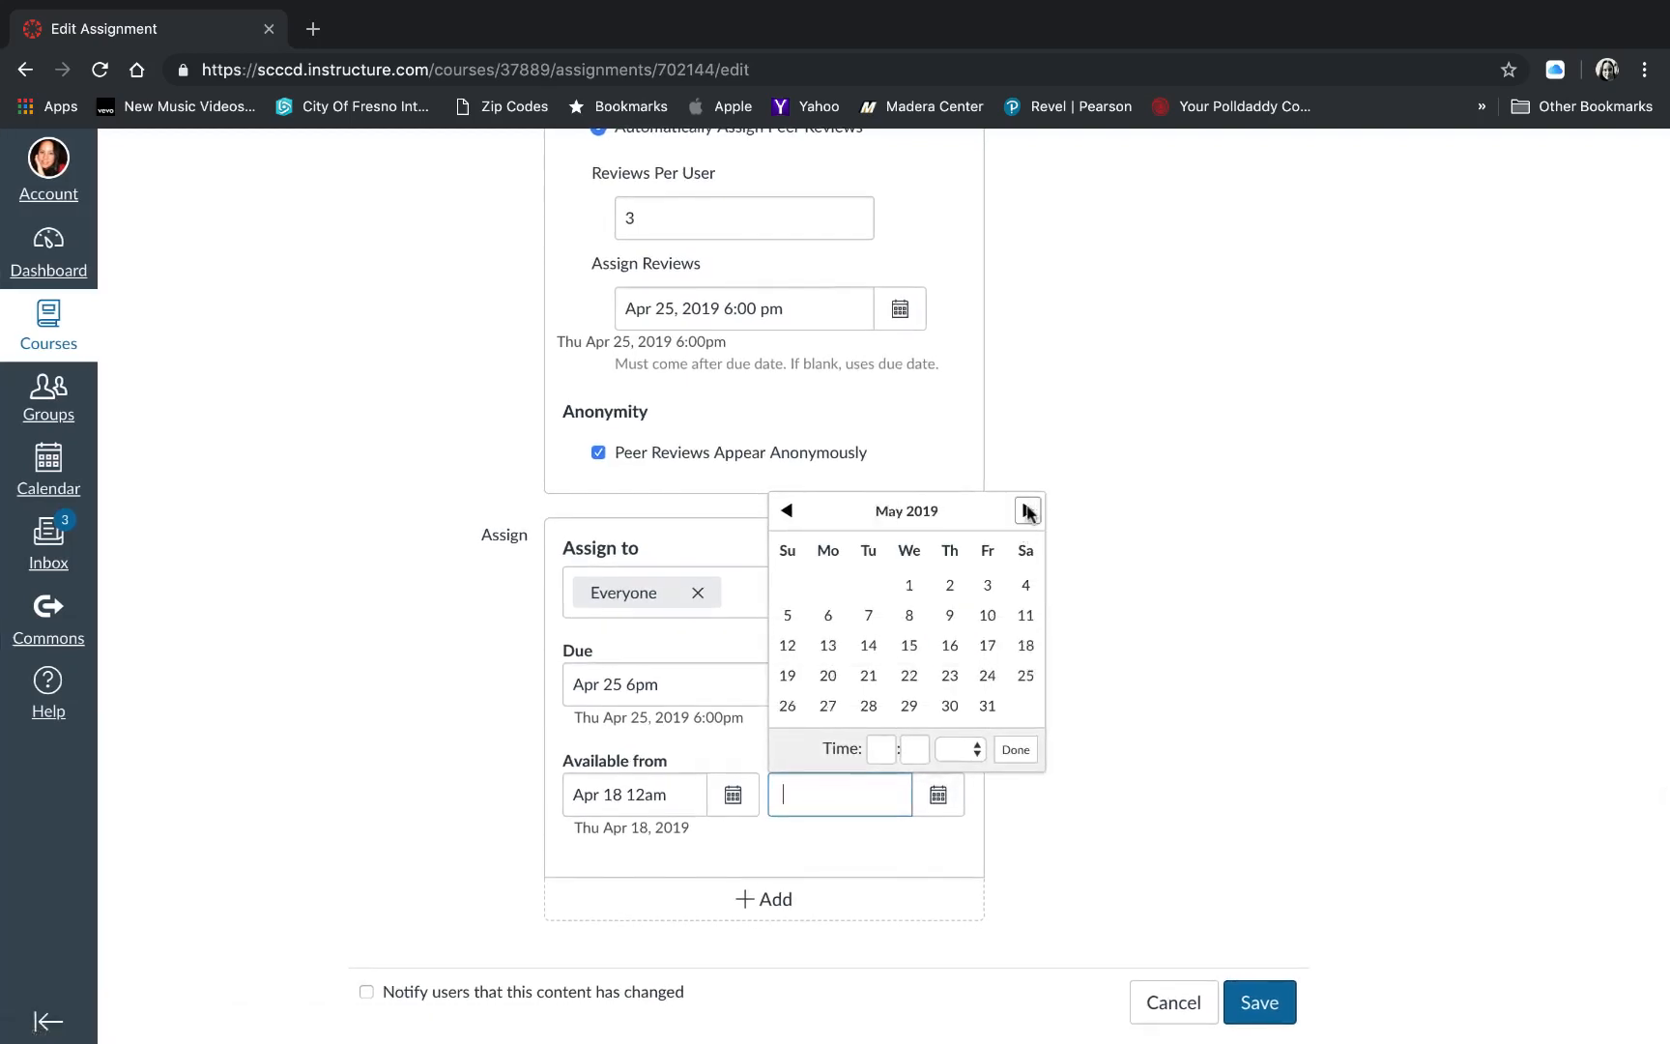
left_click(950, 585)
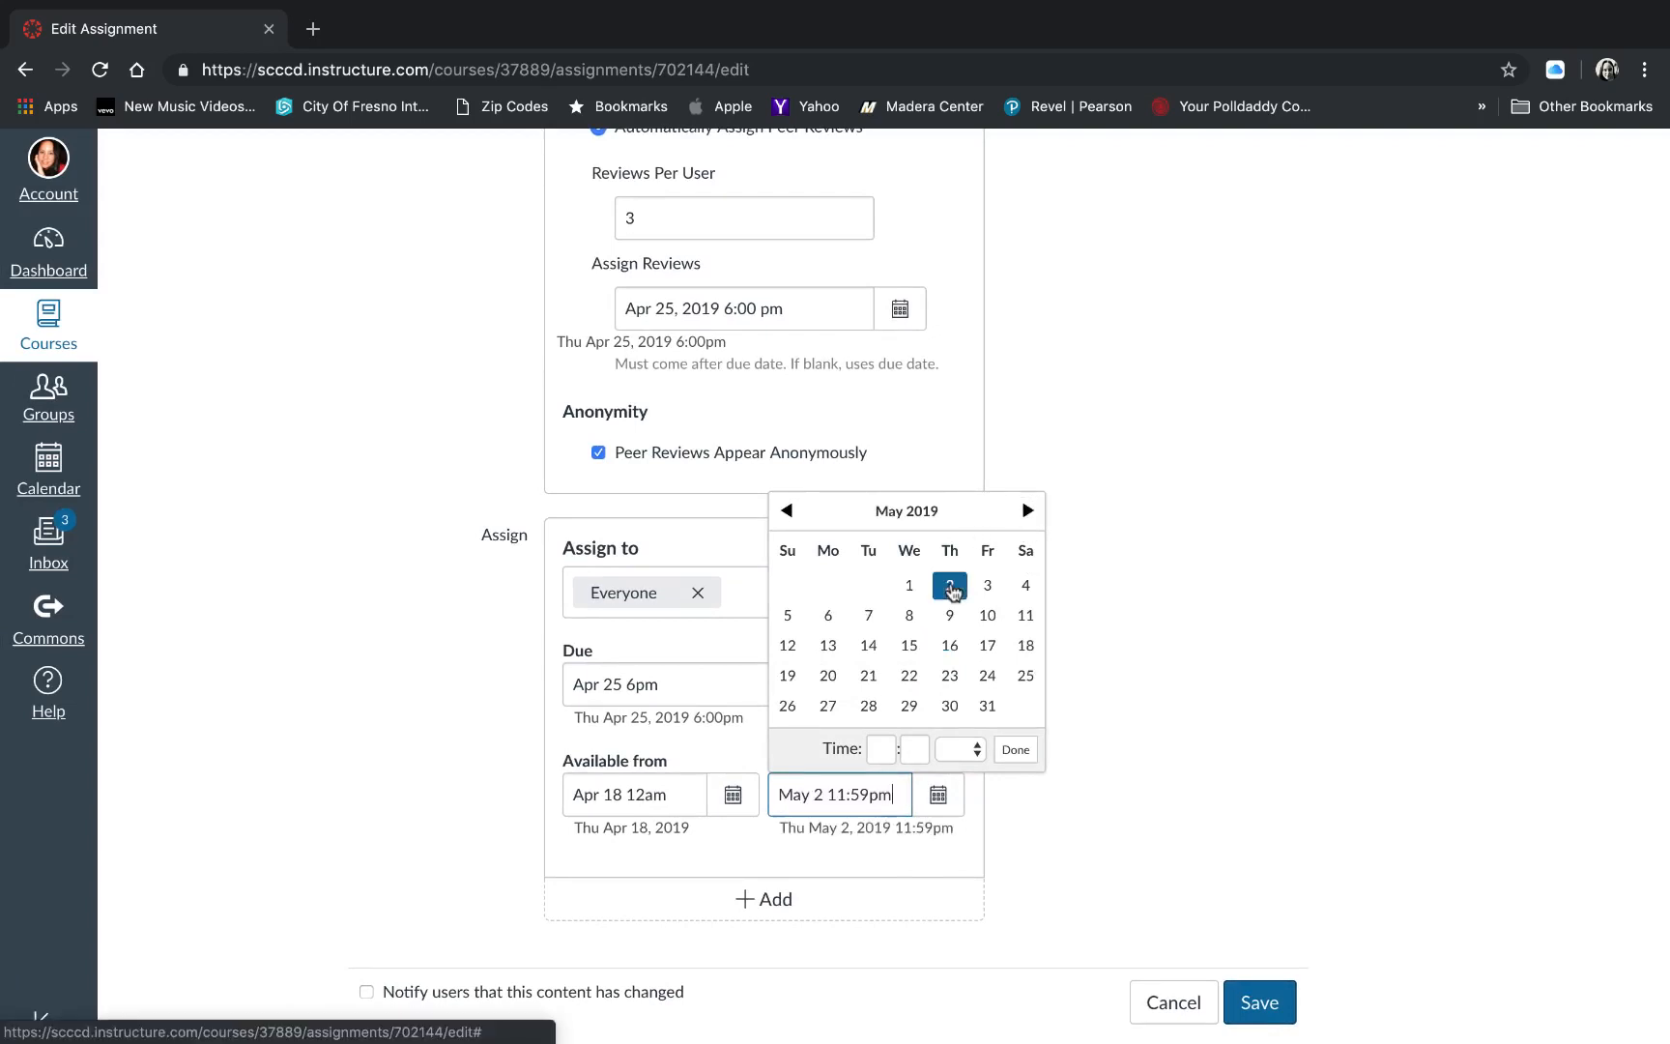
left_click(884, 749)
type("6")
key("Tab")
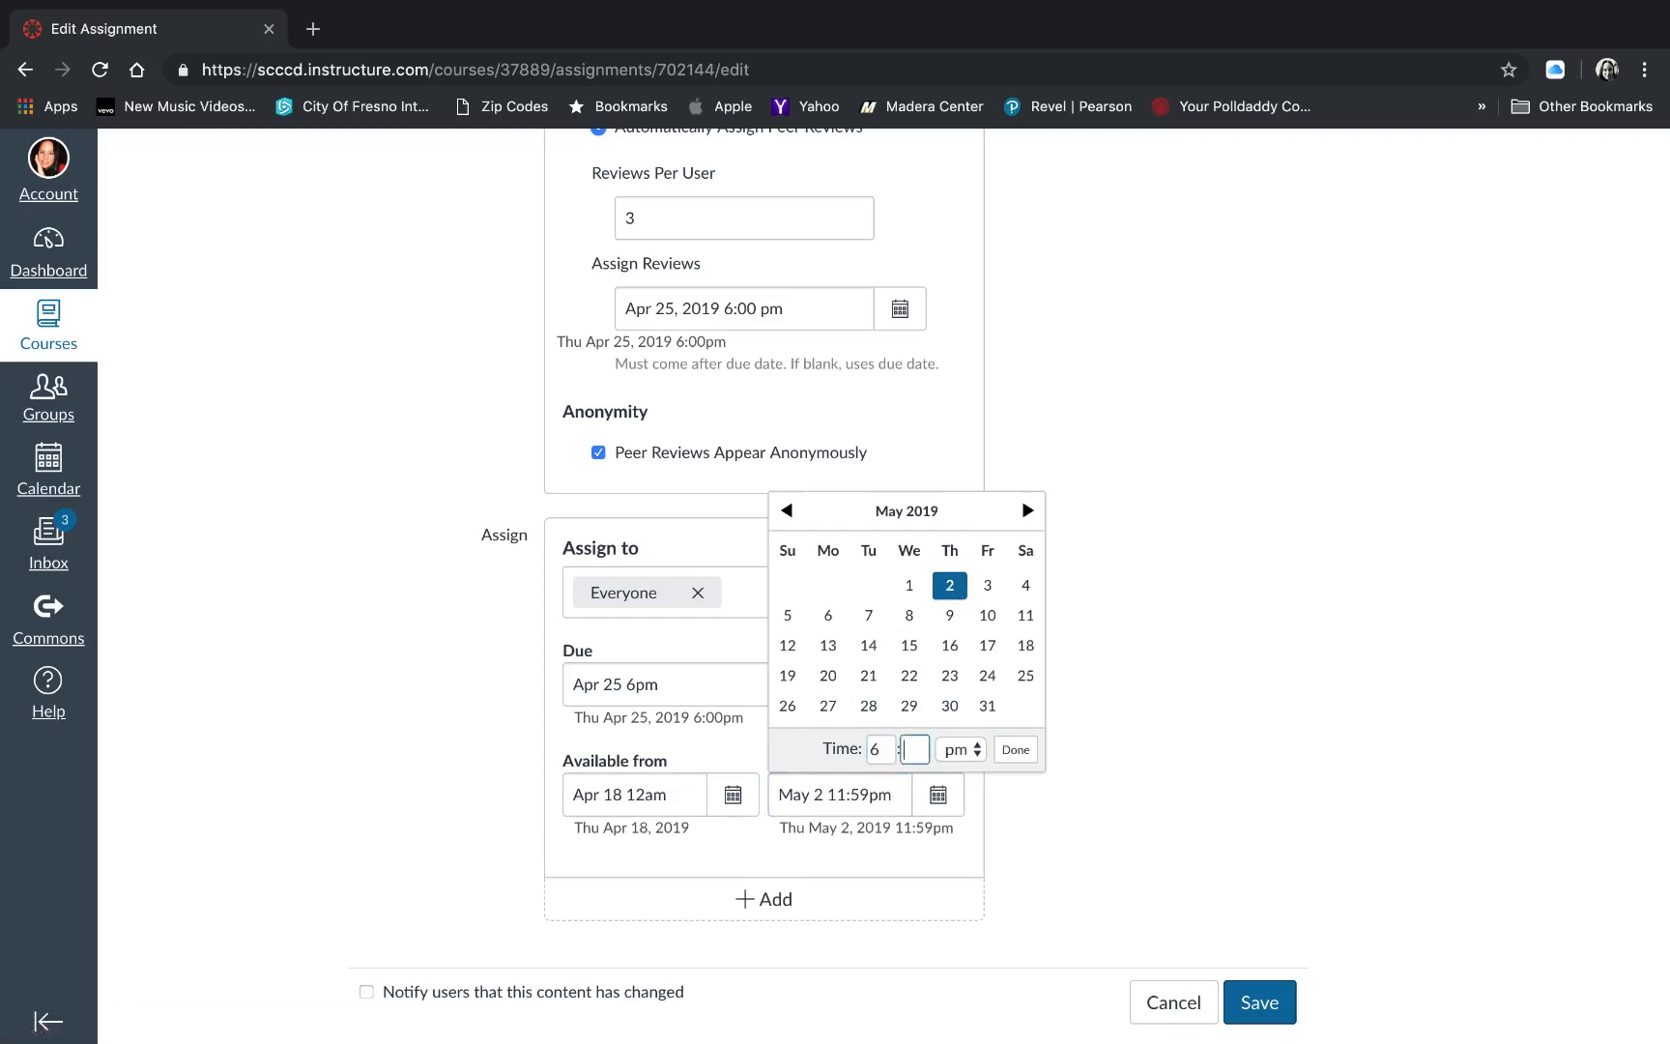
type("00")
left_click(1016, 749)
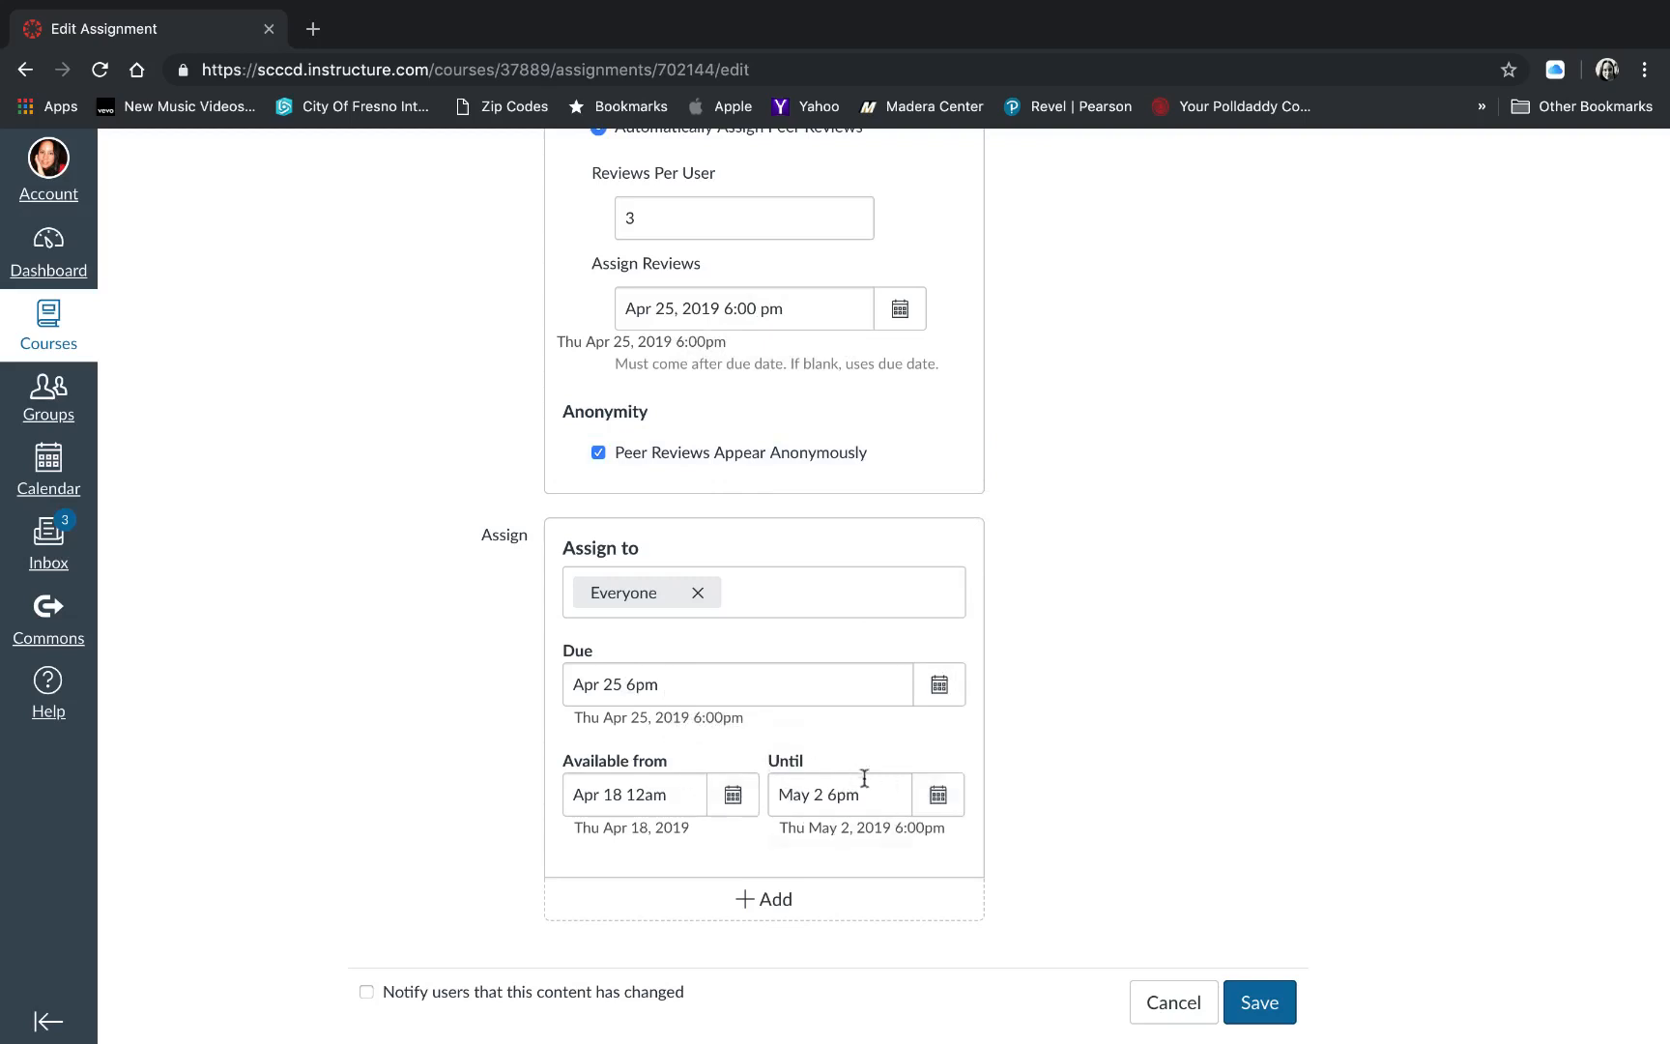
- Save the assignment and run the automatic review assignment on its Peer Reviews page
left_click(1267, 1006)
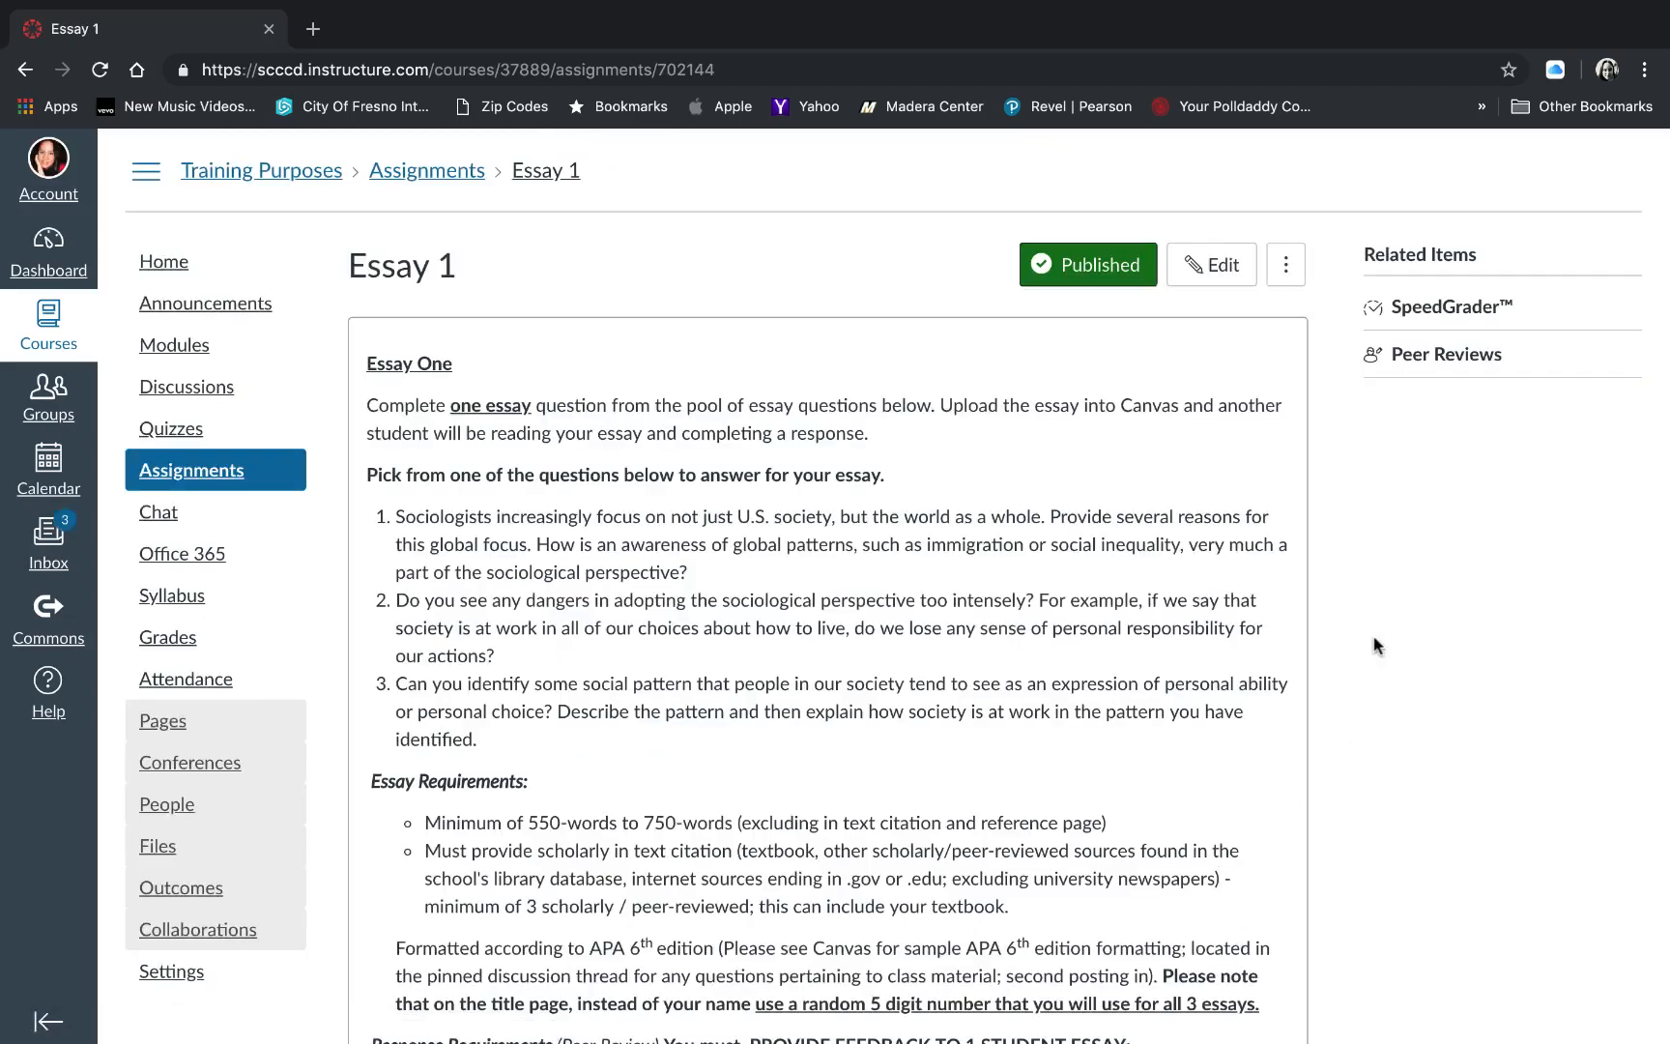
left_click(1428, 356)
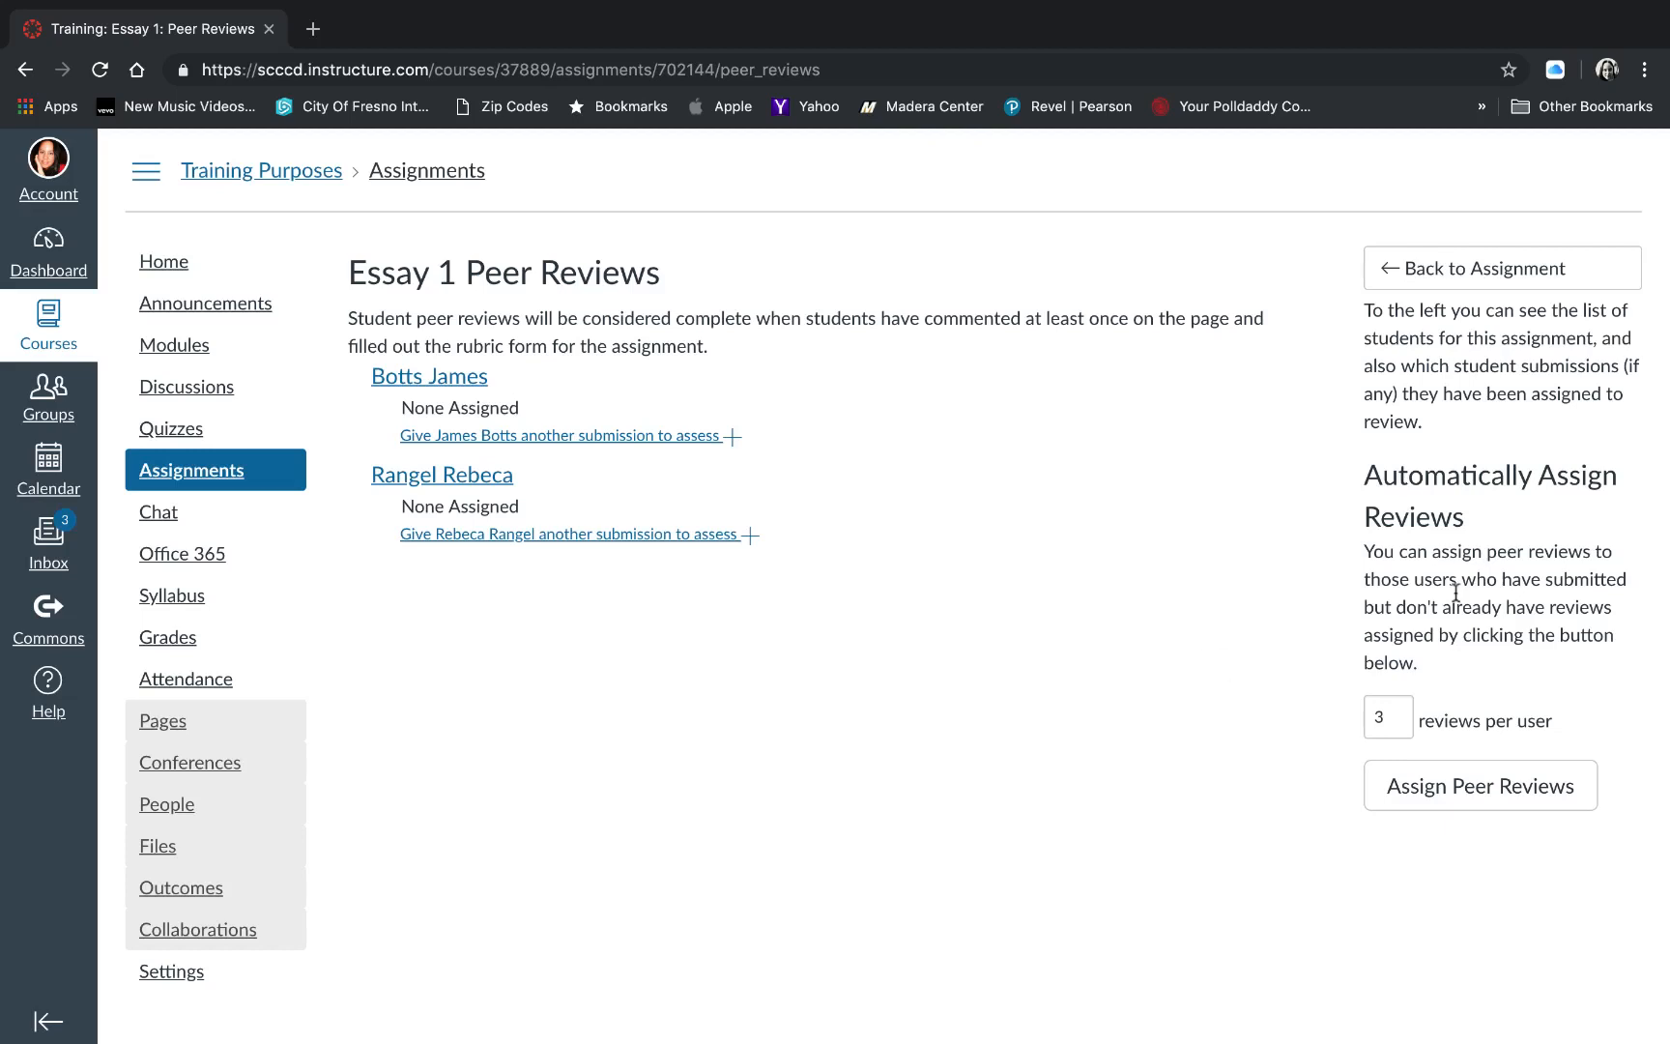
scroll(1415, 516, "down", 1)
left_click(1476, 792)
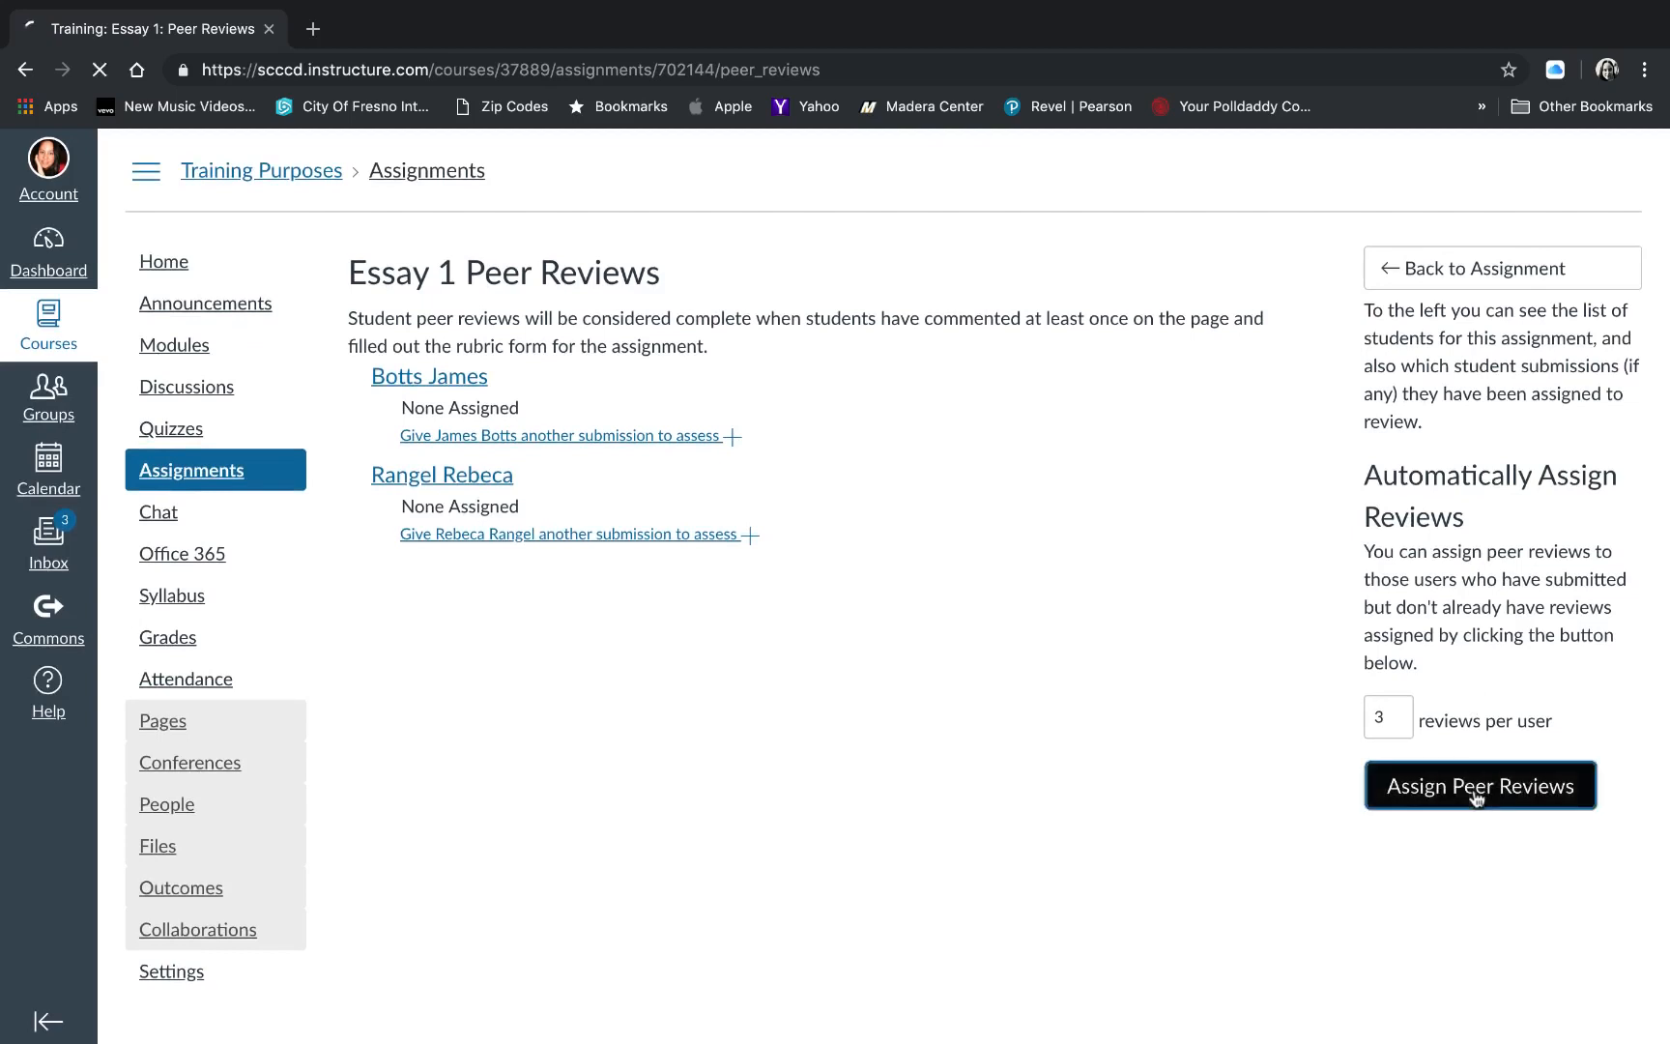
- Manually give the first listed student the second student's submission to assess
left_click(626, 440)
left_click(633, 470)
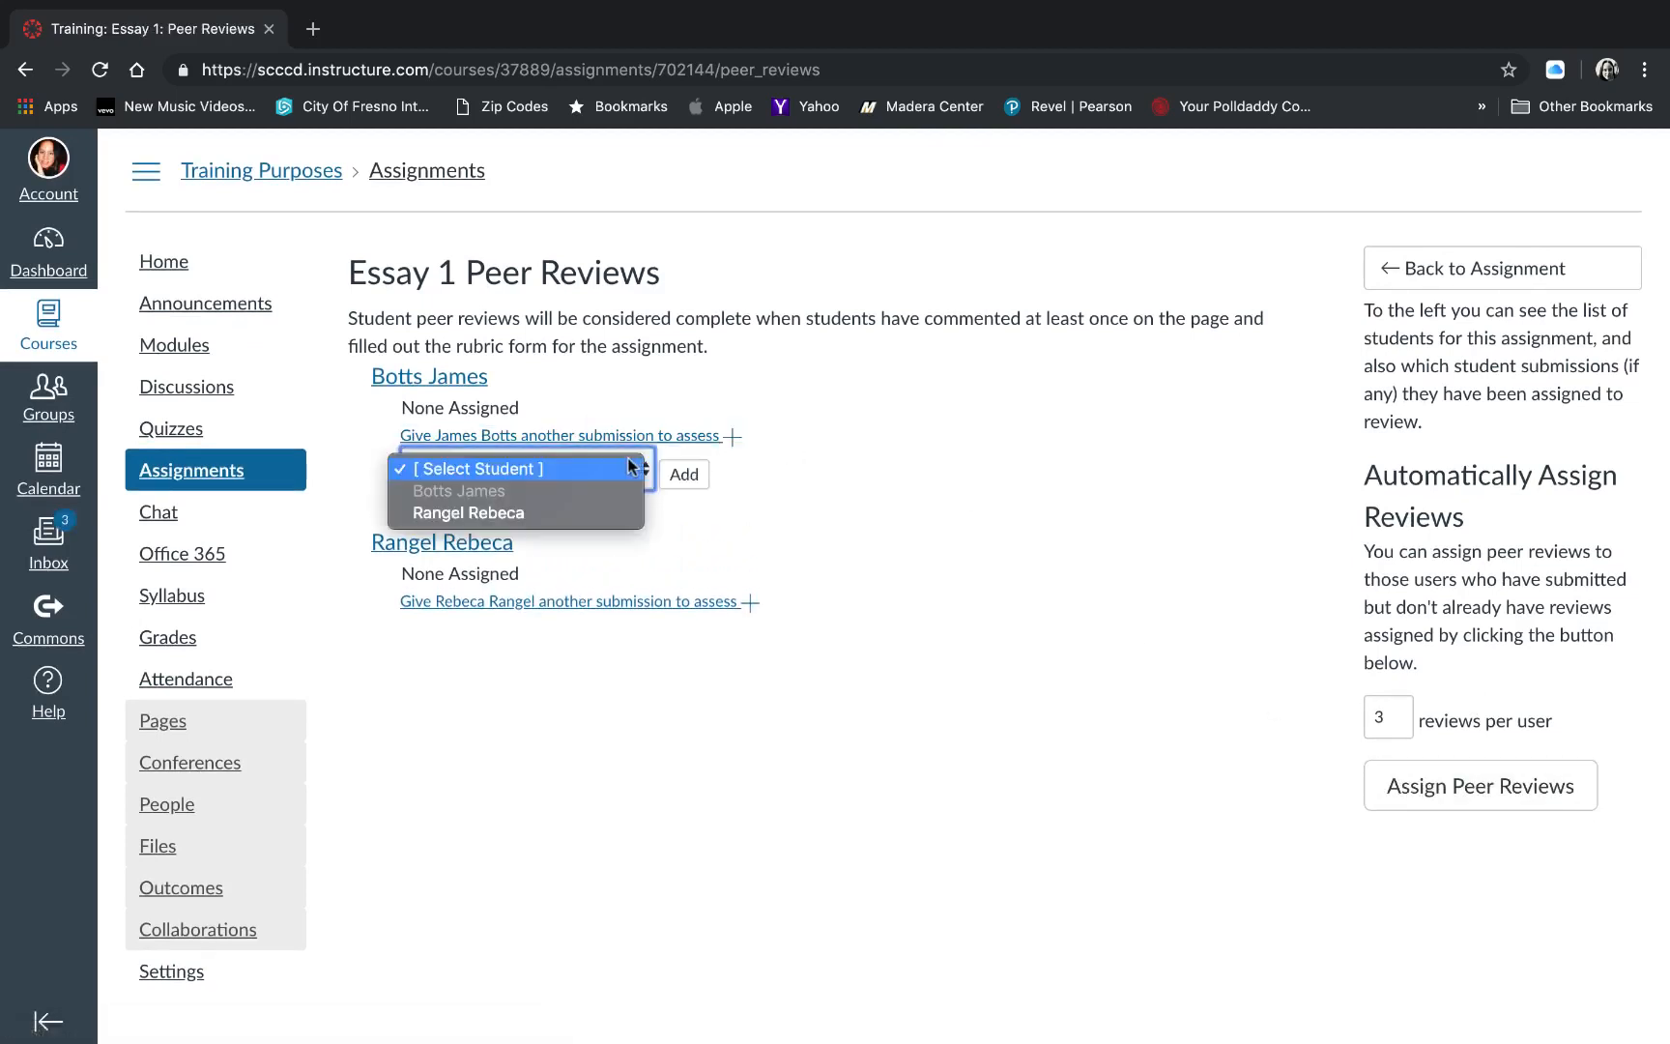
left_click(600, 513)
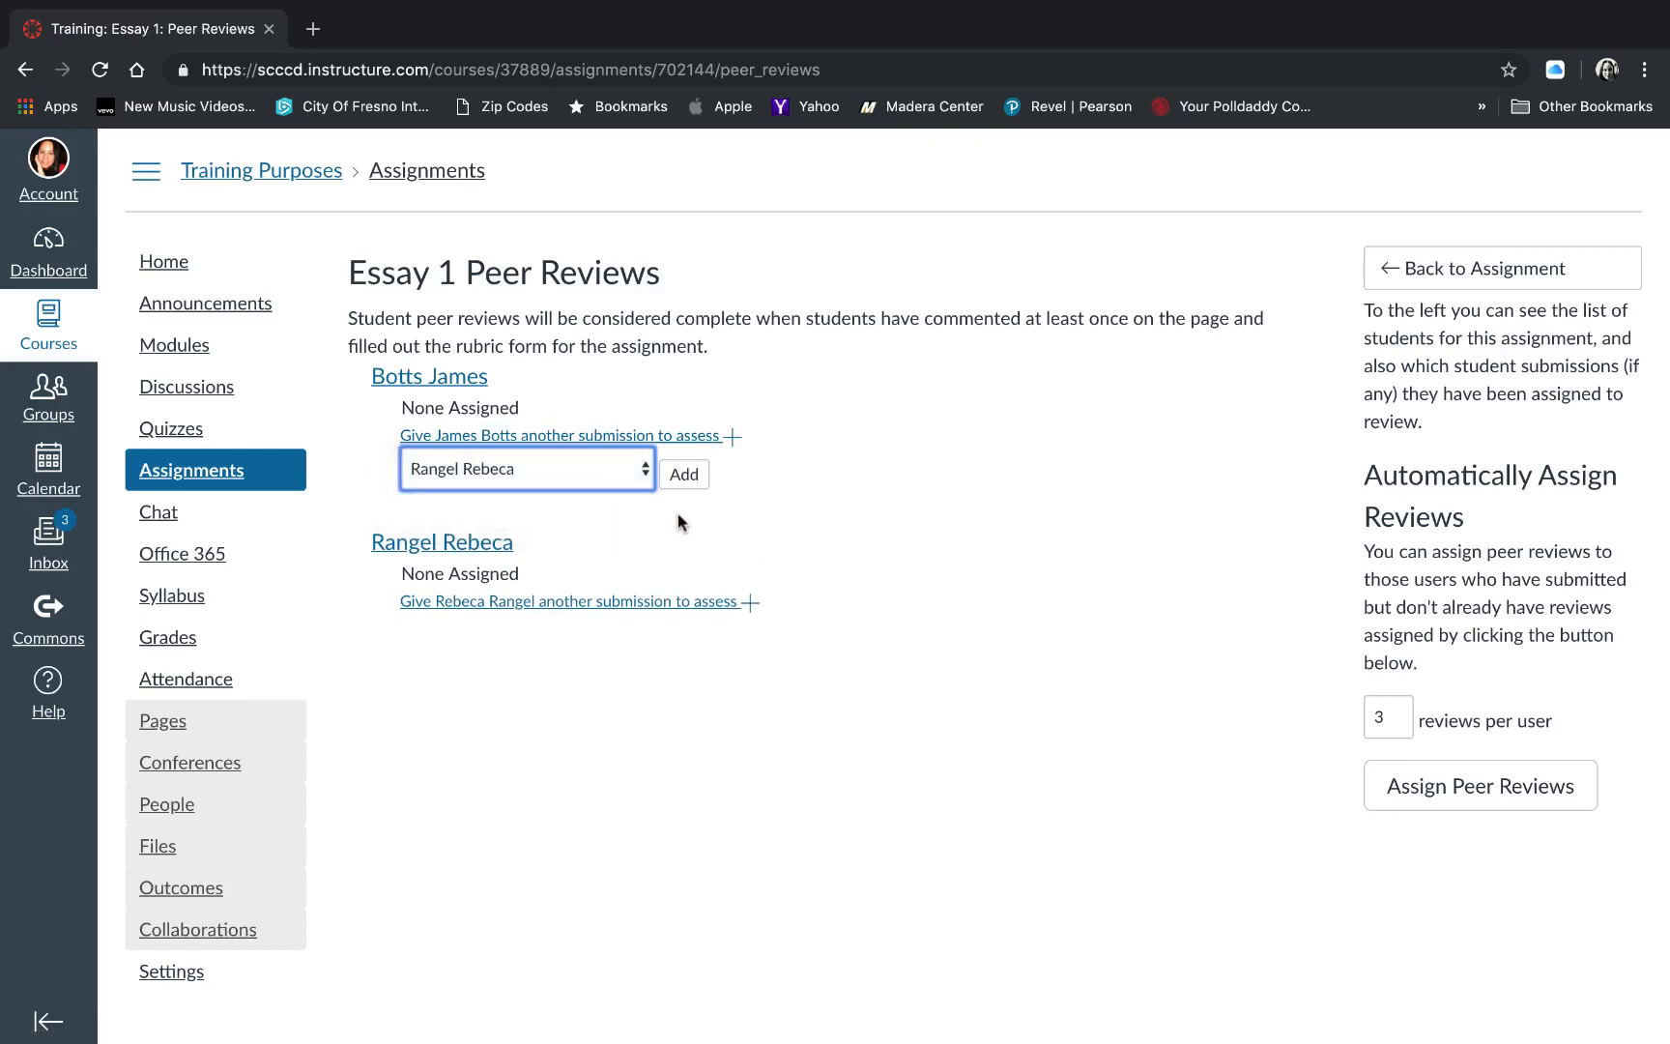
left_click(684, 475)
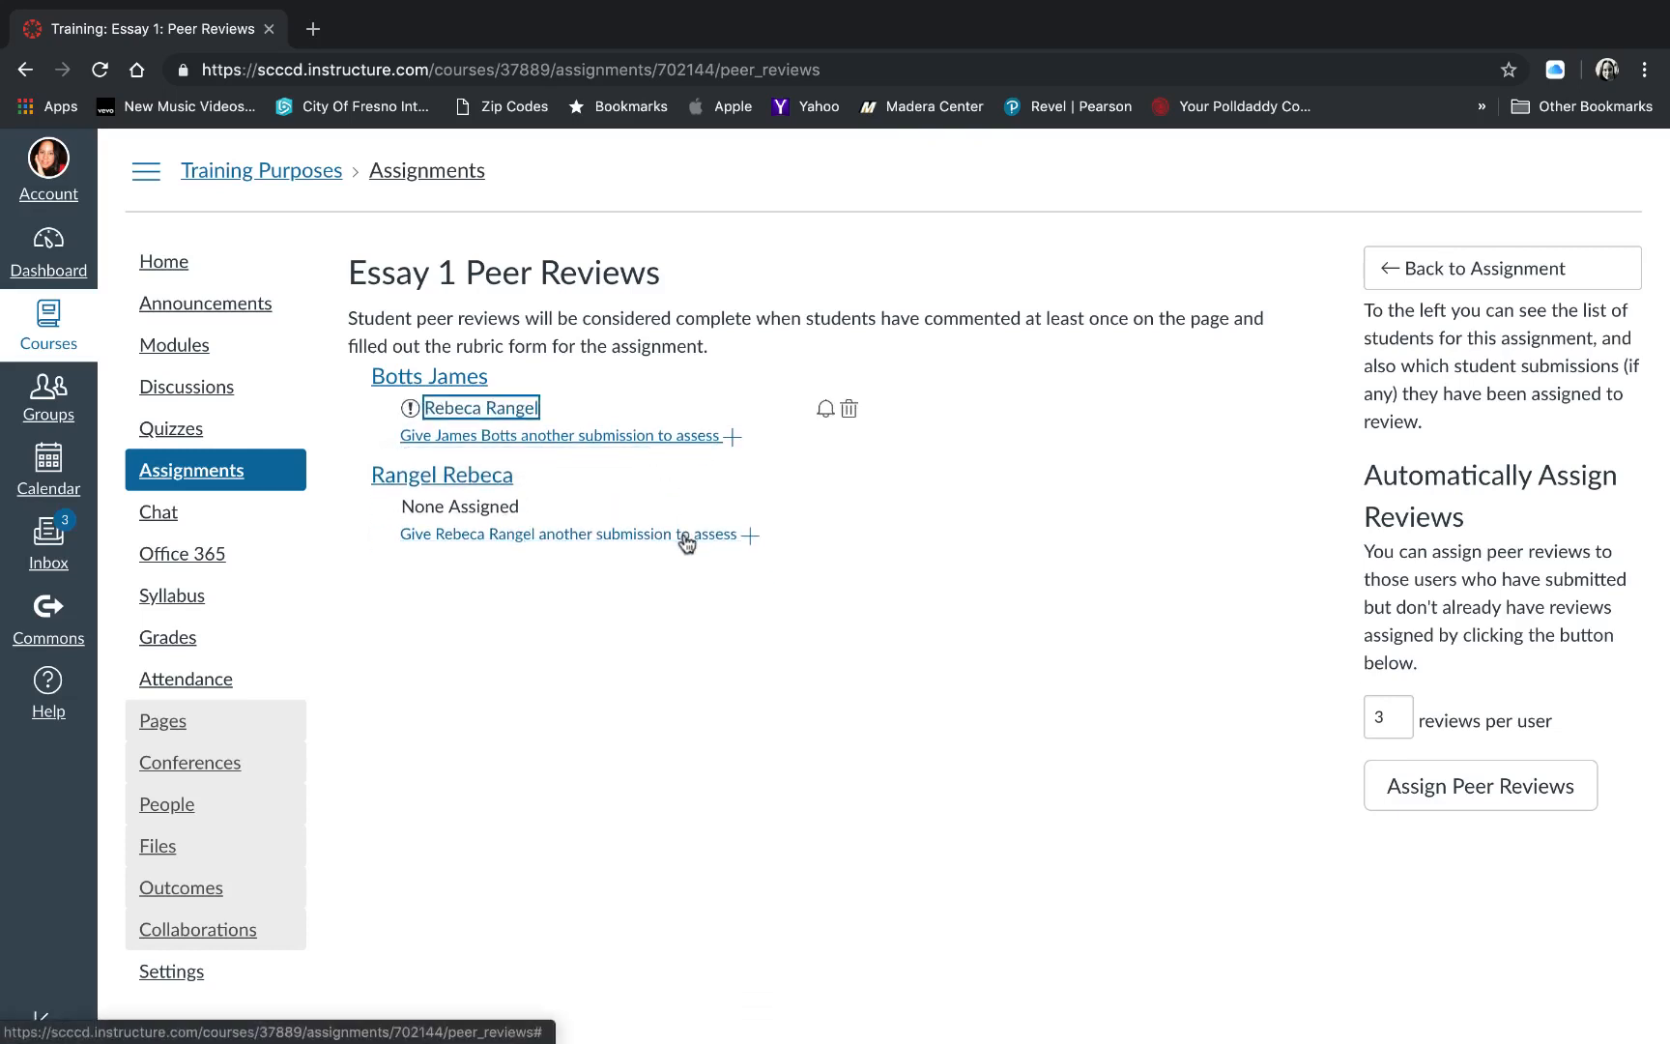
- Manually give the second listed student the first student's submission to assess
left_click(682, 534)
left_click(599, 578)
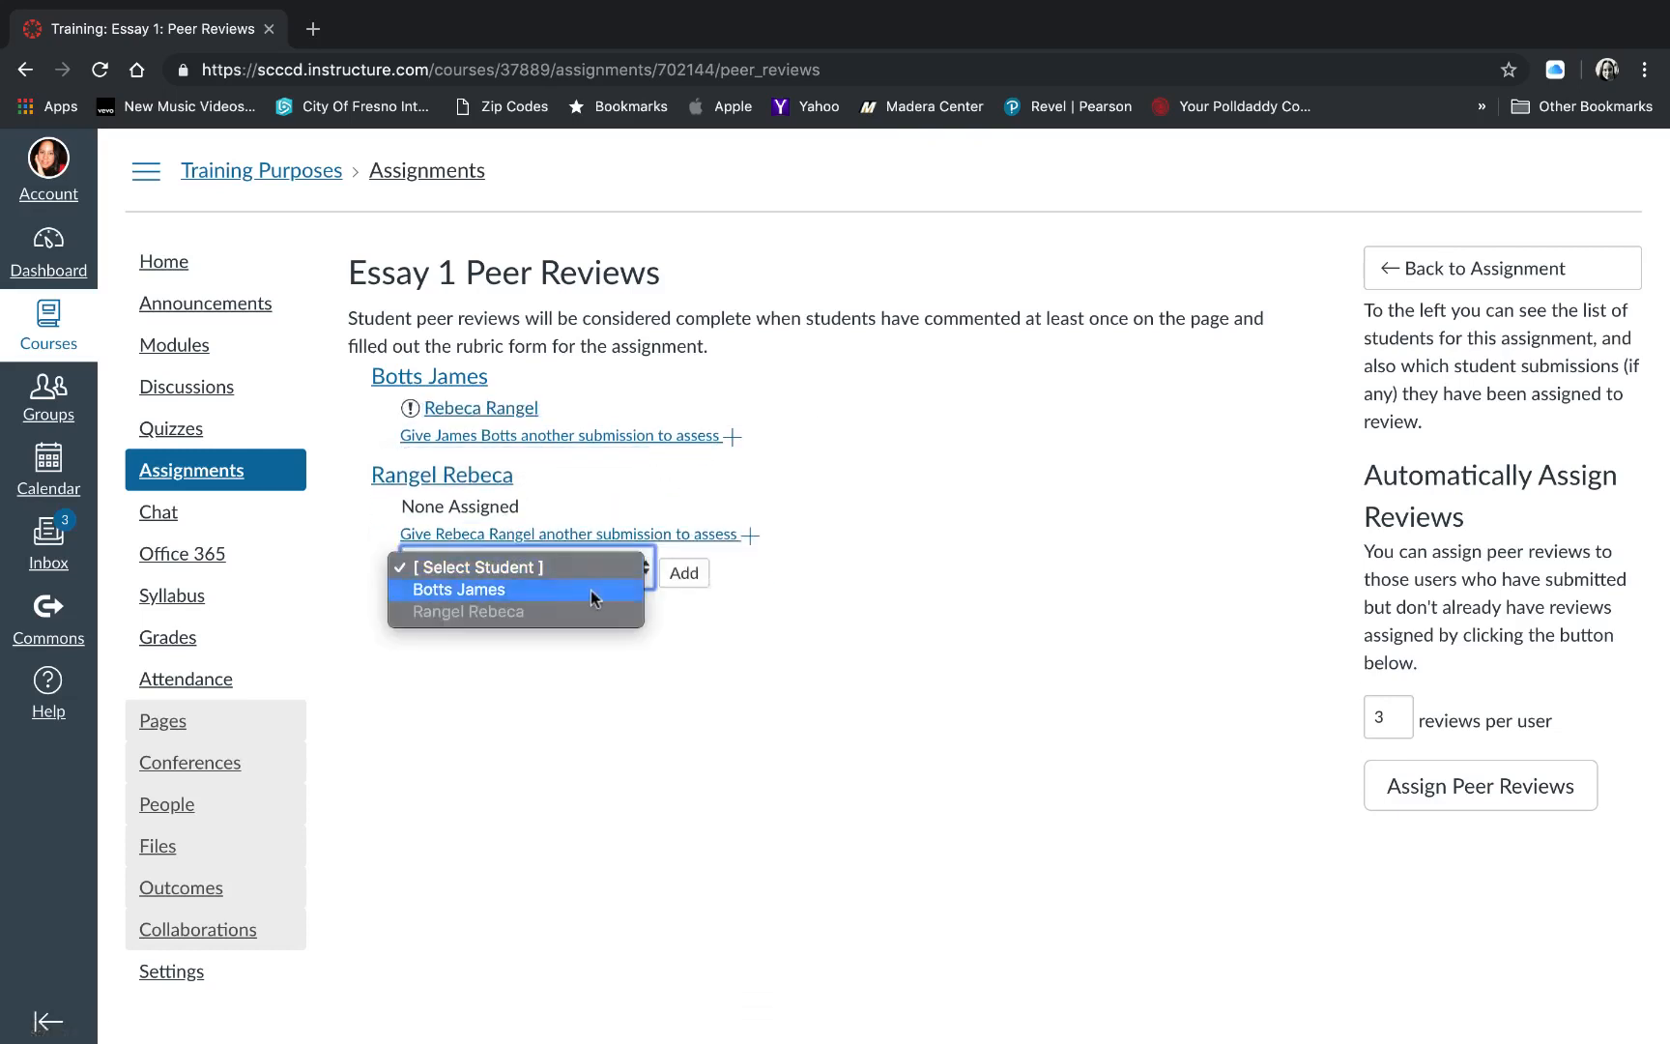
left_click(592, 589)
left_click(677, 580)
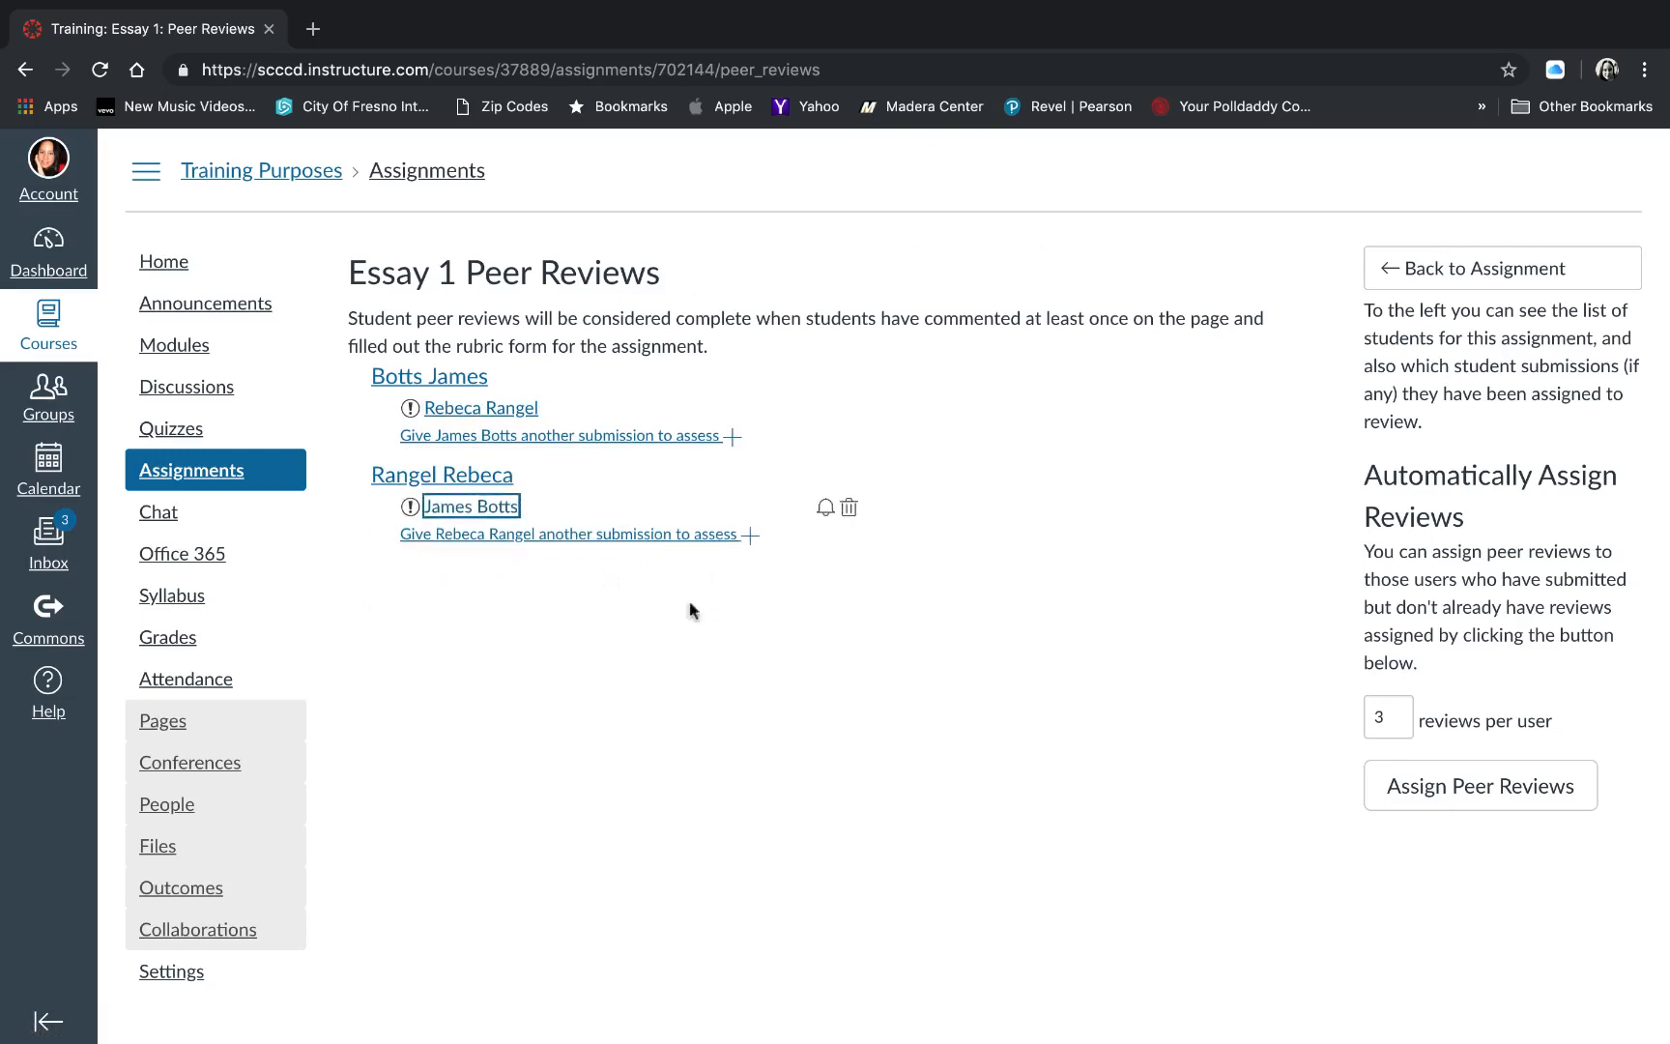